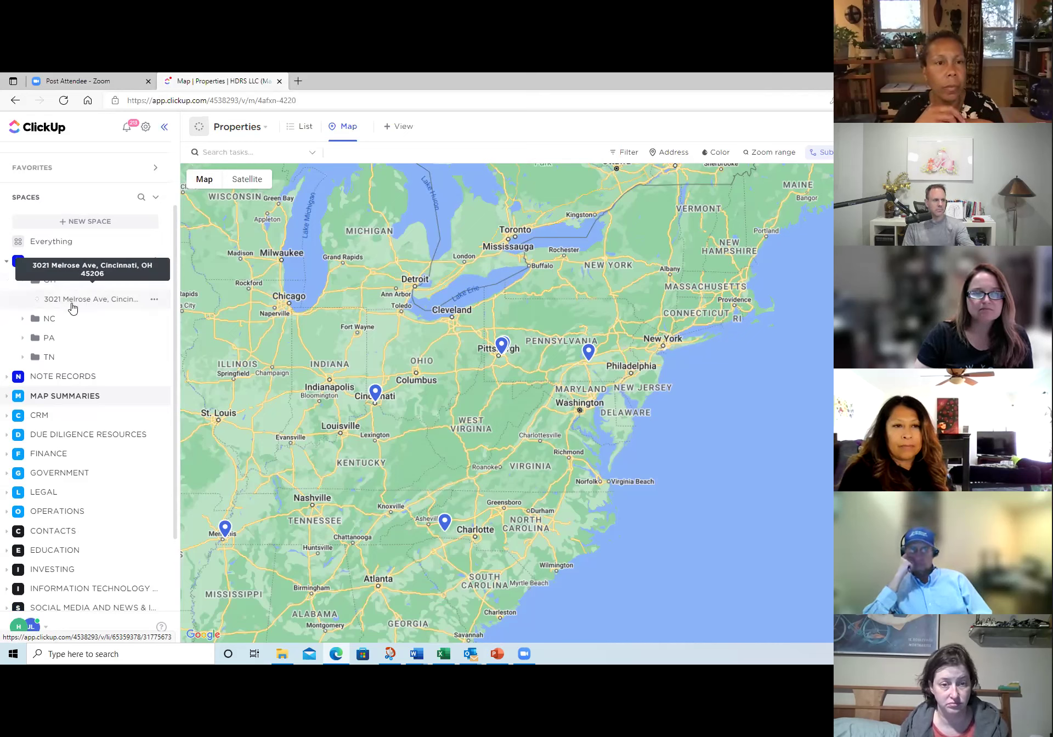
# Step: Open the property list in the OH folder and review its Gantt timeline from the pre-bid review through due diligence
pyautogui.click(73, 309)
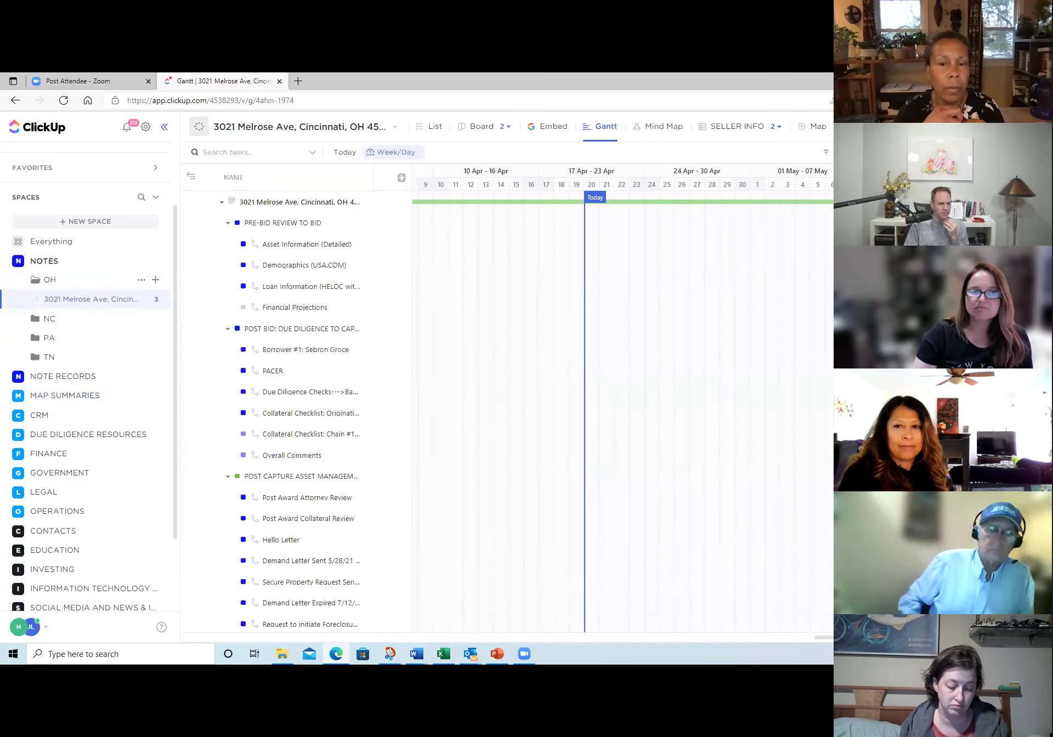
pyautogui.moveTo(826, 638); pyautogui.dragTo(284, 668)
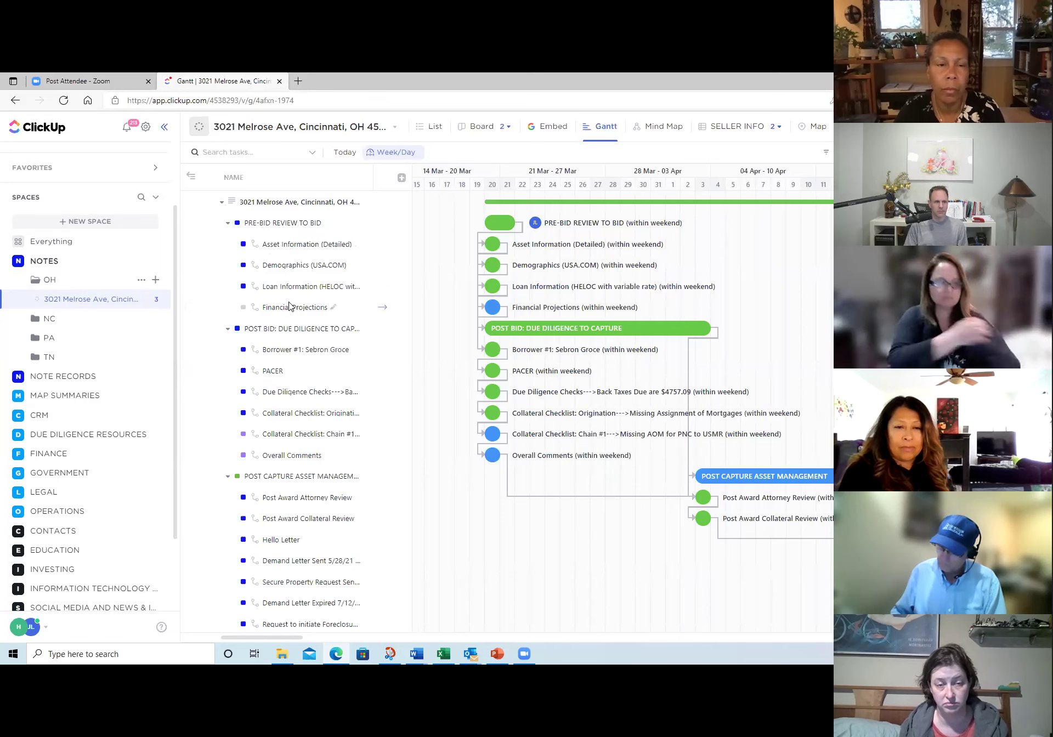
pyautogui.scroll(-2, 288, 306)
pyautogui.scroll(1, 287, 301)
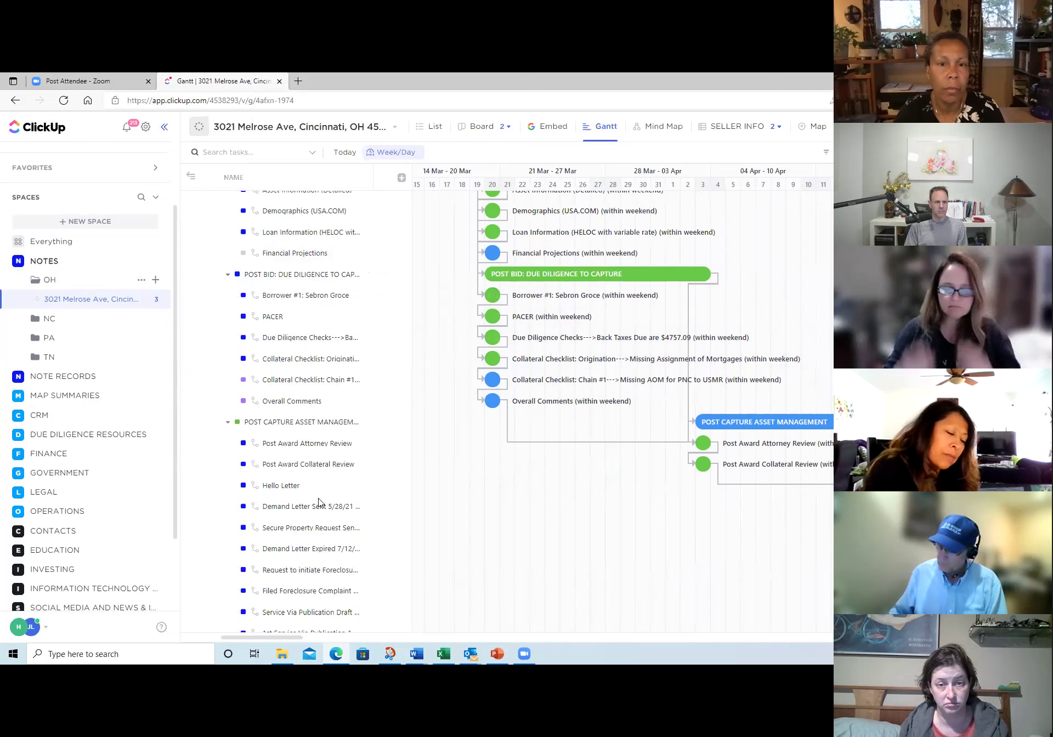
pyautogui.scroll(-4, 318, 496)
pyautogui.scroll(2, 317, 389)
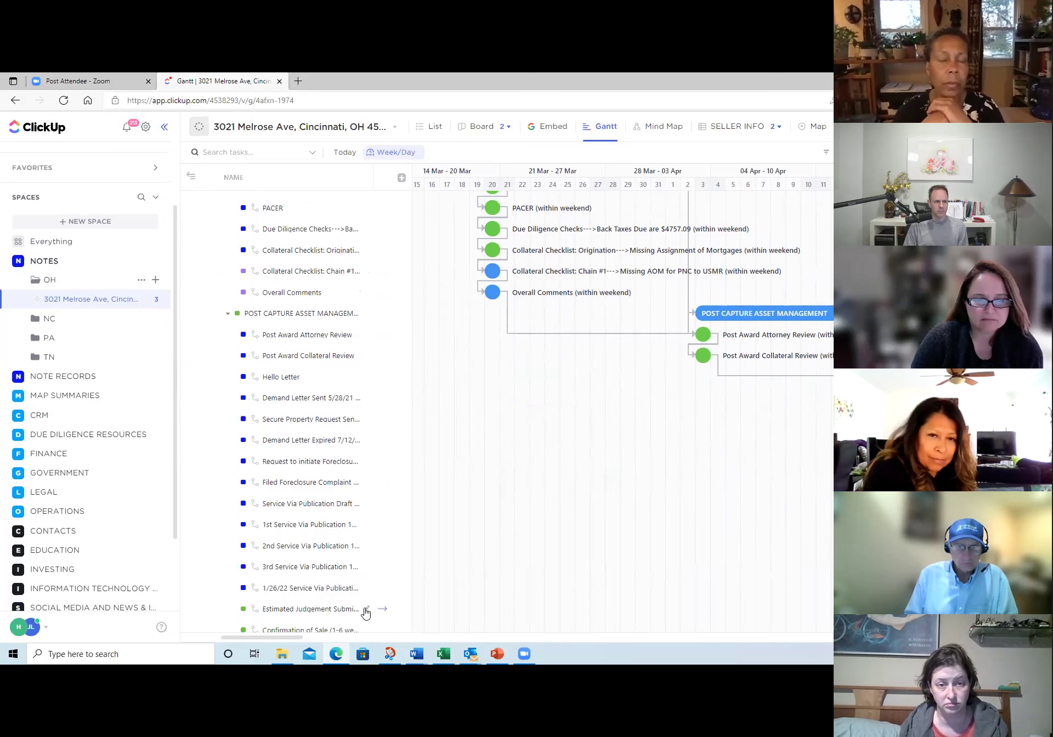
# Step: Follow the Post Capture Asset Management tasks along the Gantt timeline from the demand letter to the March 2022 judgement entry
pyautogui.moveTo(283, 640); pyautogui.dragTo(391, 648)
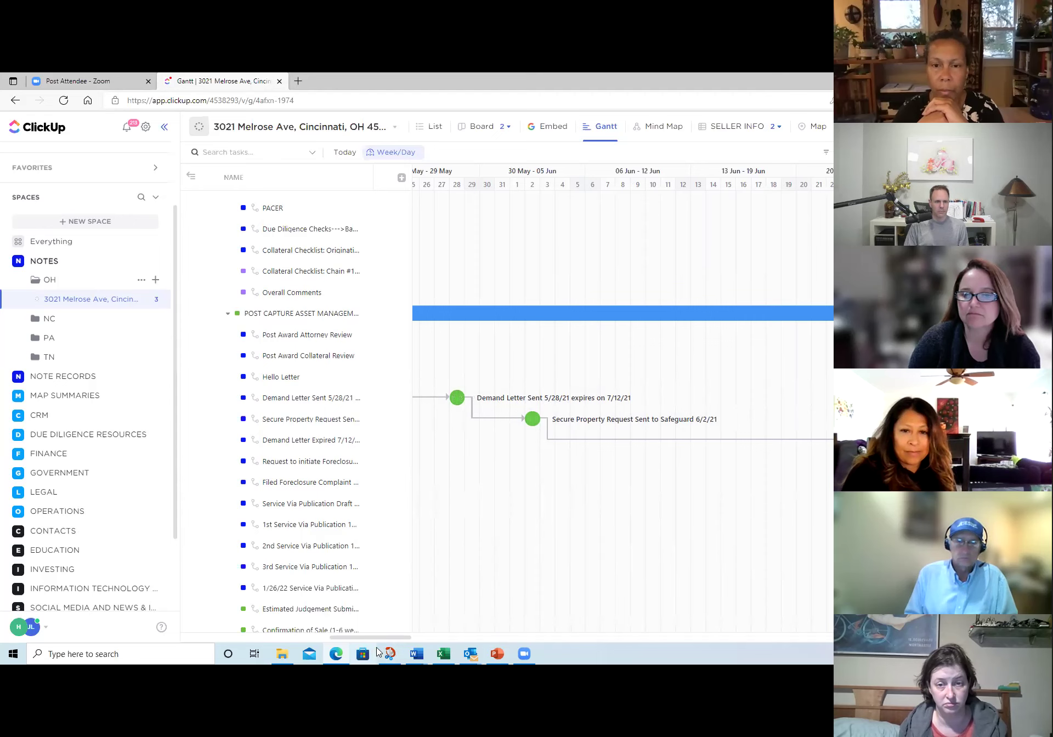
pyautogui.moveTo(378, 640); pyautogui.dragTo(424, 649)
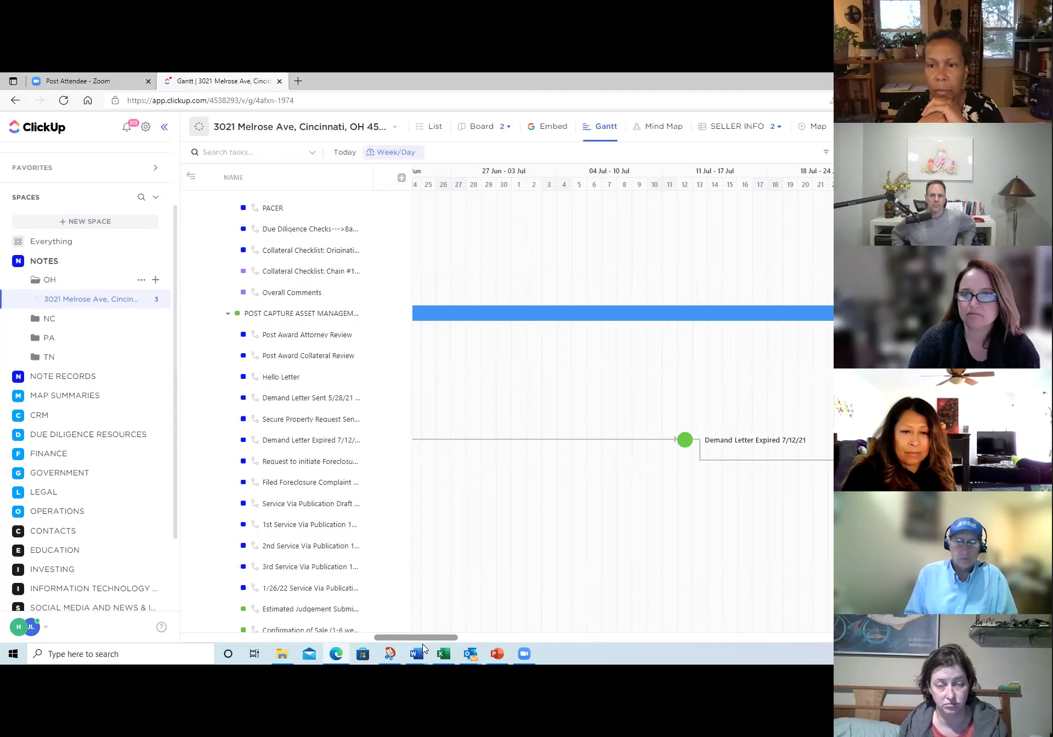
pyautogui.moveTo(424, 649); pyautogui.dragTo(670, 638)
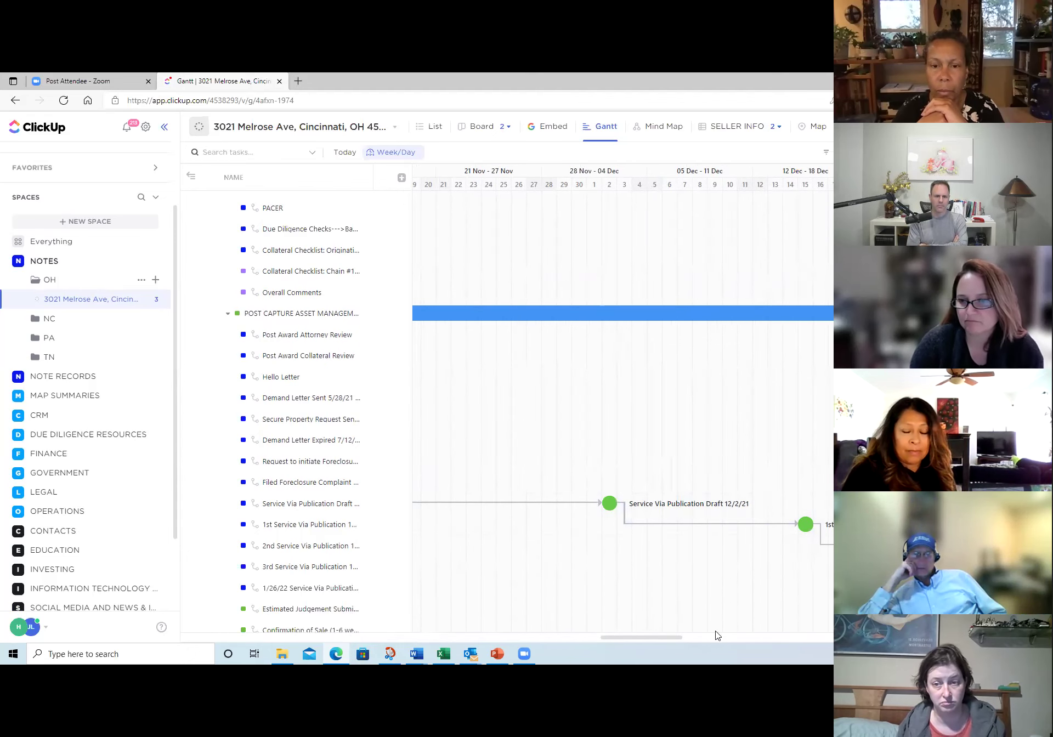
pyautogui.moveTo(673, 640); pyautogui.dragTo(743, 640)
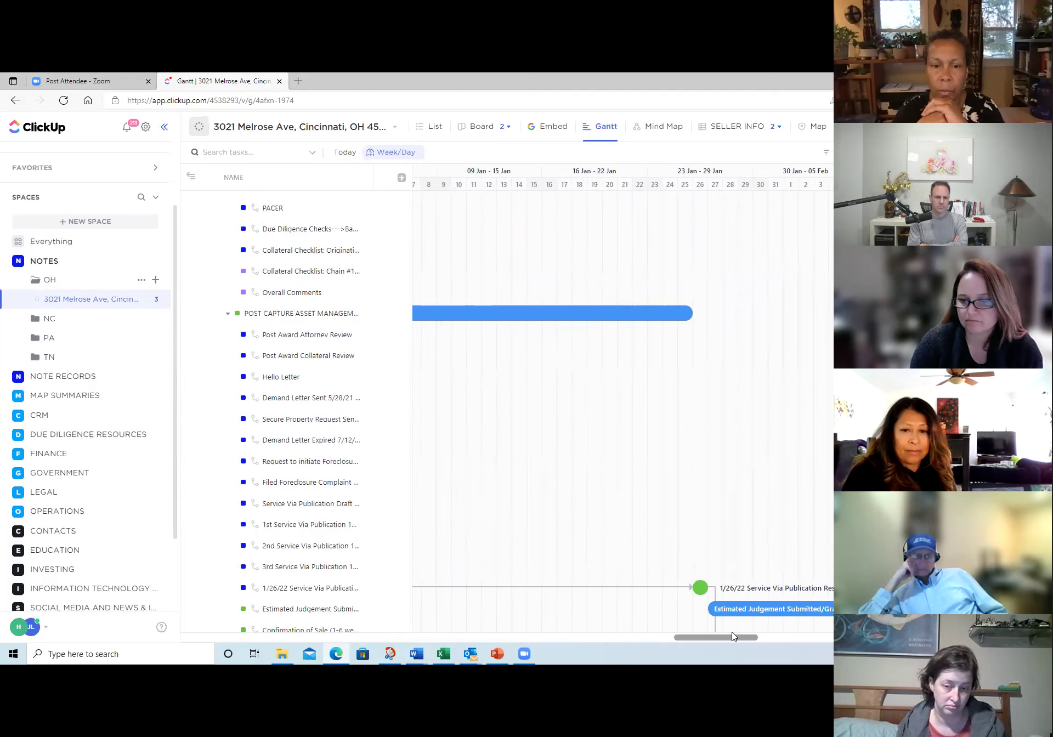
pyautogui.scroll(-2, 719, 609)
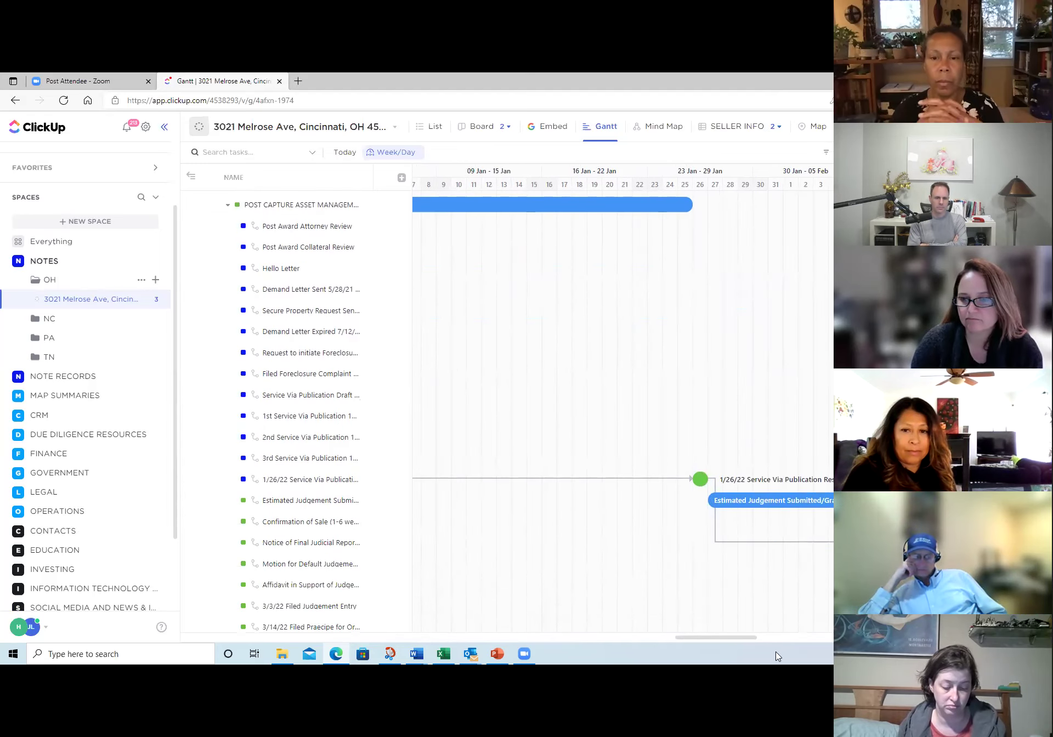
pyautogui.moveTo(758, 639); pyautogui.dragTo(790, 640)
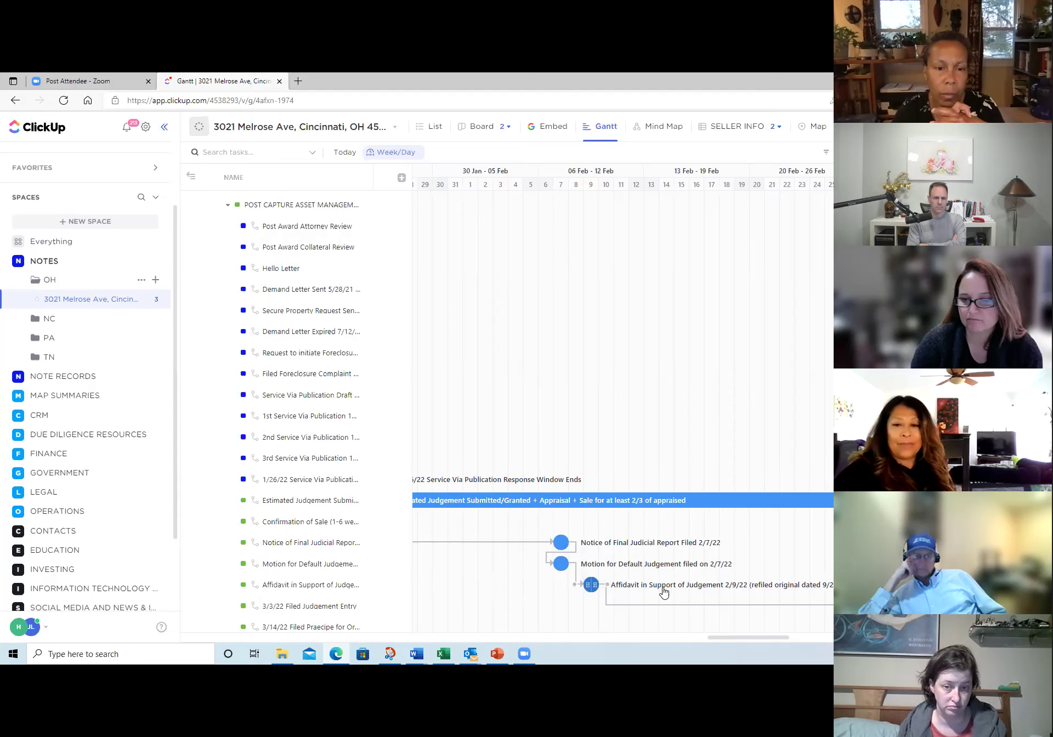
pyautogui.moveTo(745, 640); pyautogui.dragTo(771, 640)
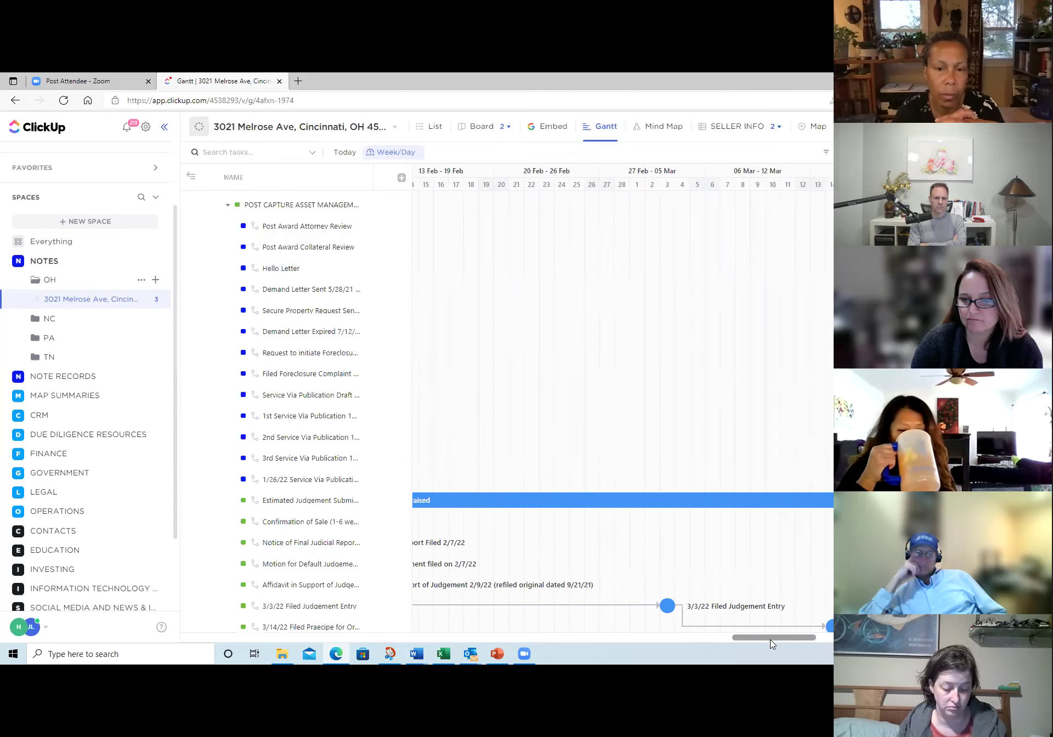
pyautogui.scroll(-1, 773, 610)
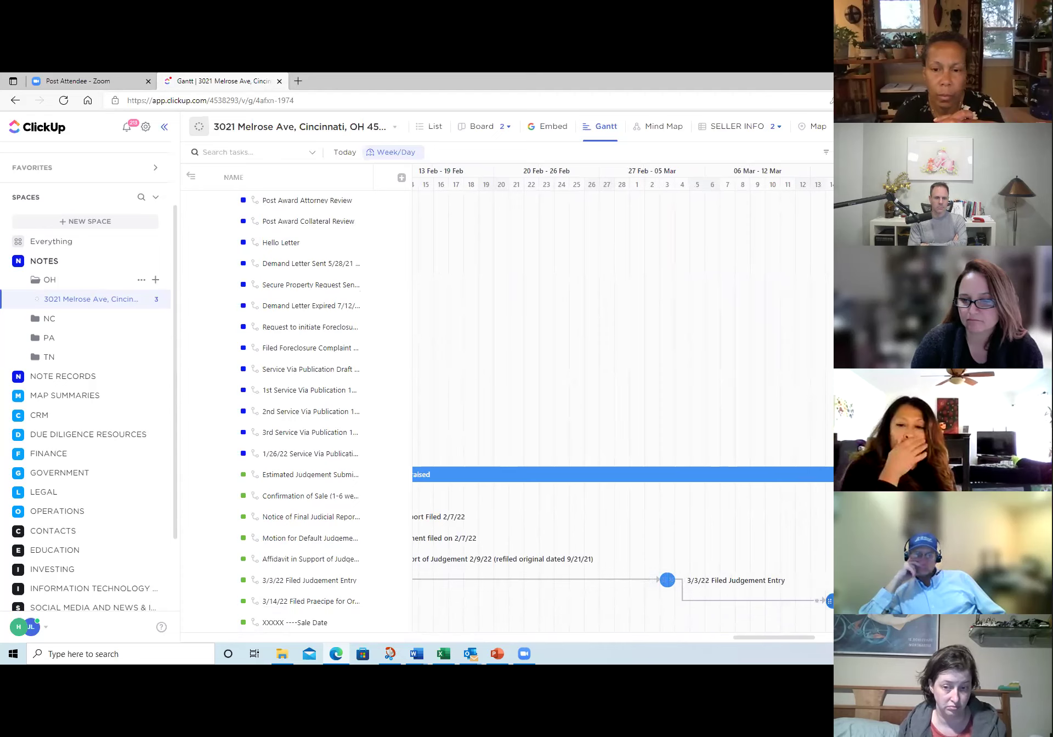
pyautogui.scroll(10, 663, 611)
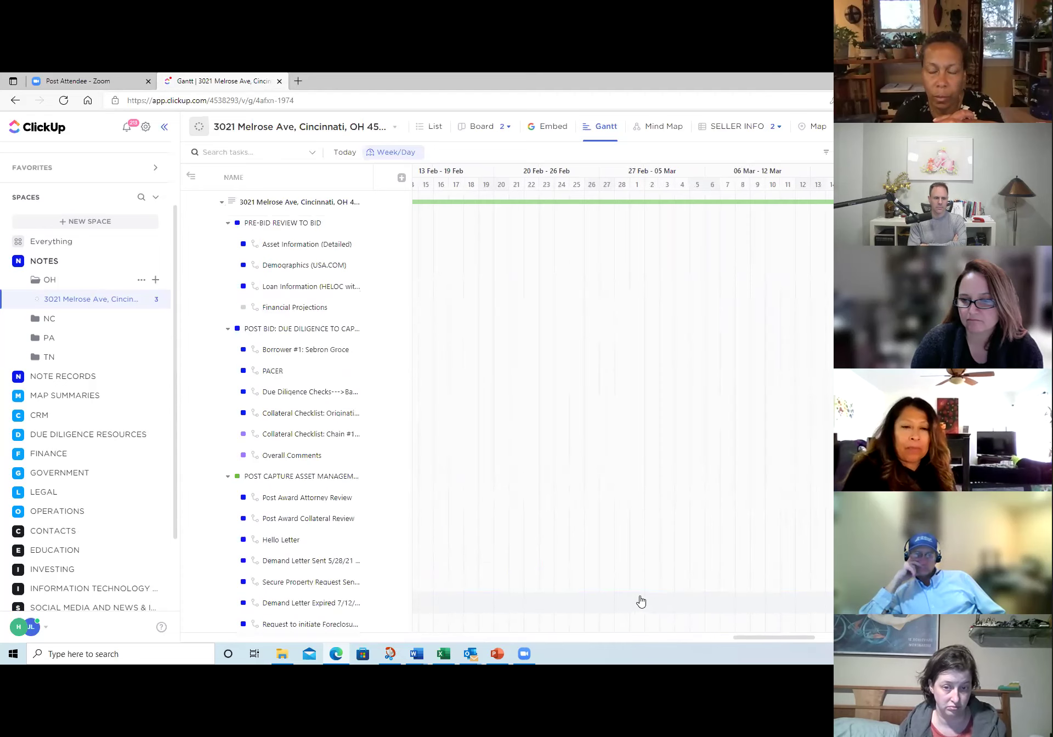
# Step: Set the Gantt timescale to Year and bring the 2021 and 2022 task bars into view
pyautogui.click(393, 154)
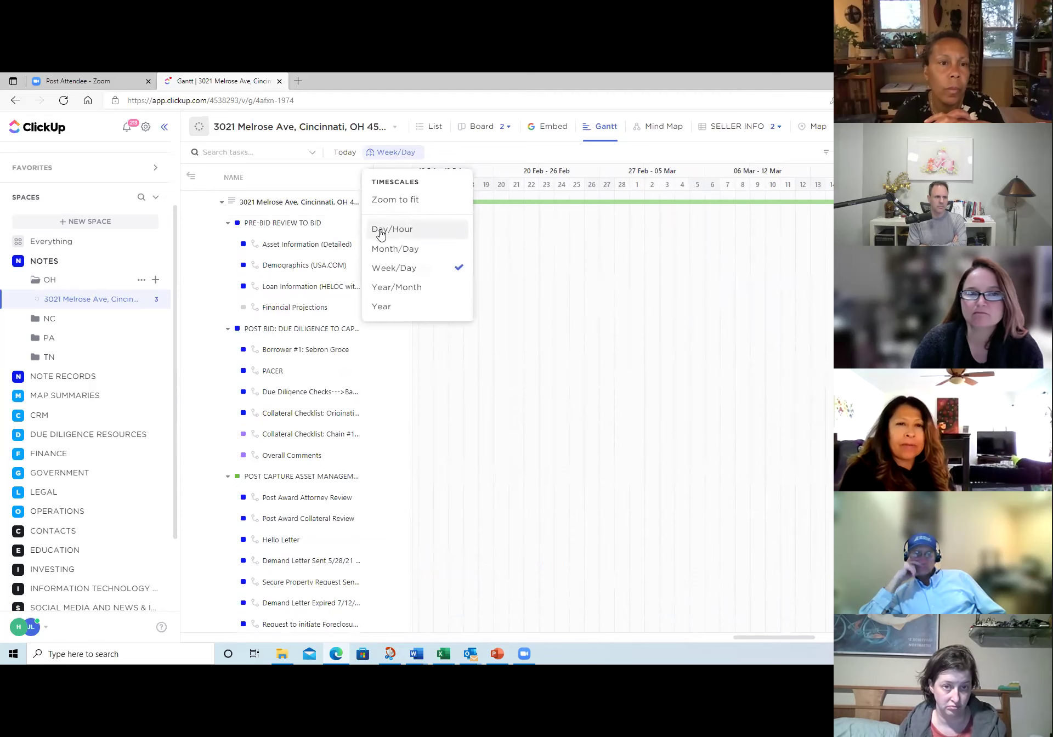
pyautogui.click(384, 307)
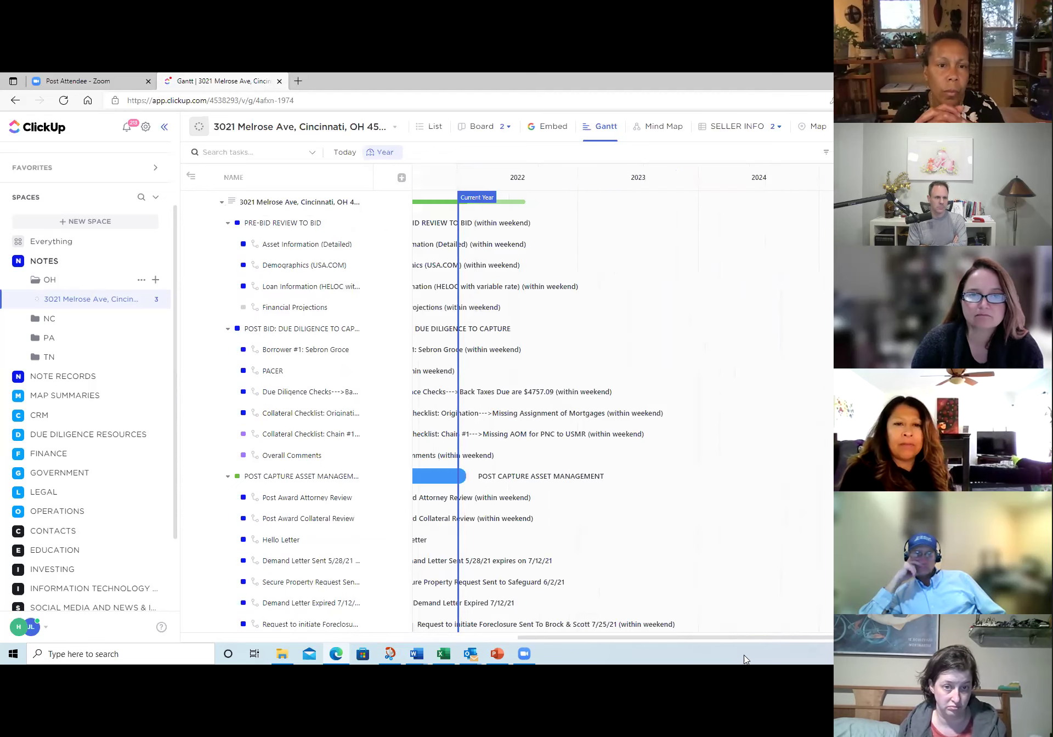
pyautogui.moveTo(762, 640); pyautogui.dragTo(678, 643)
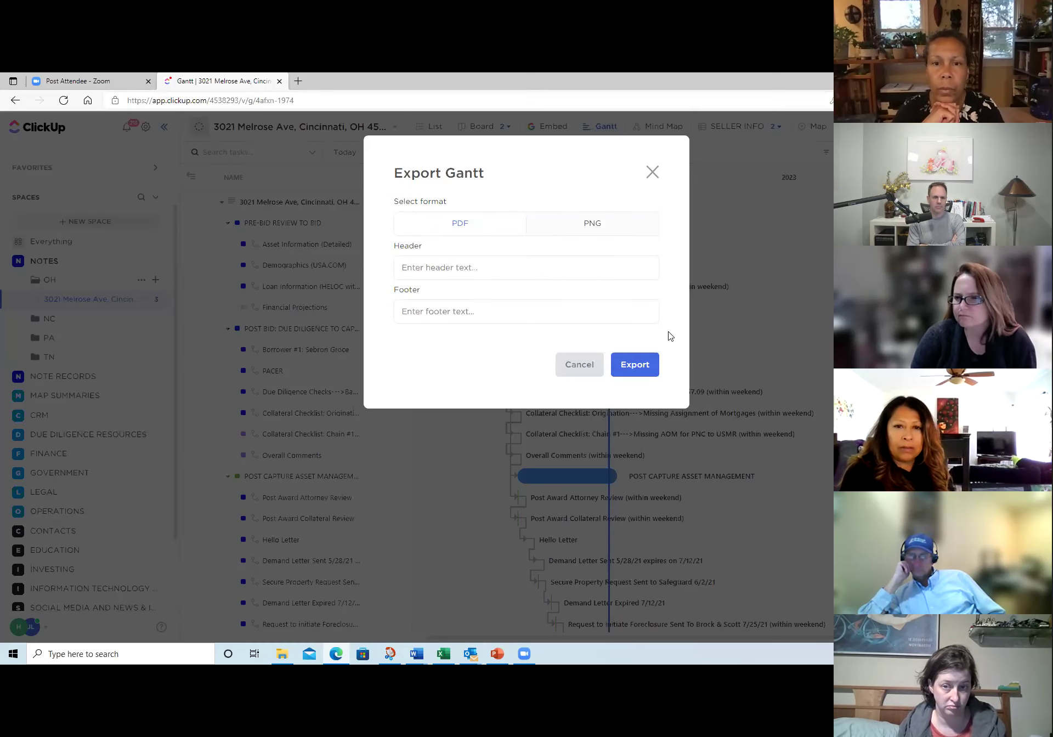
# Step: Export the Gantt chart as a PDF, open the downloaded file to check it, and close it
pyautogui.click(635, 366)
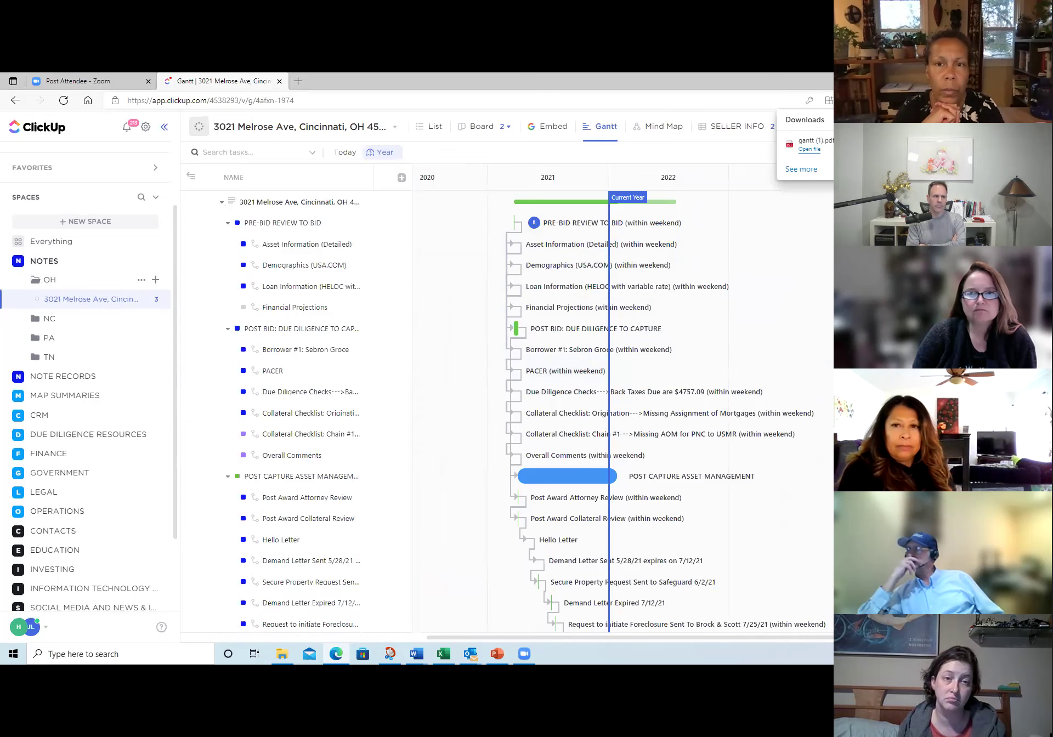
pyautogui.click(808, 150)
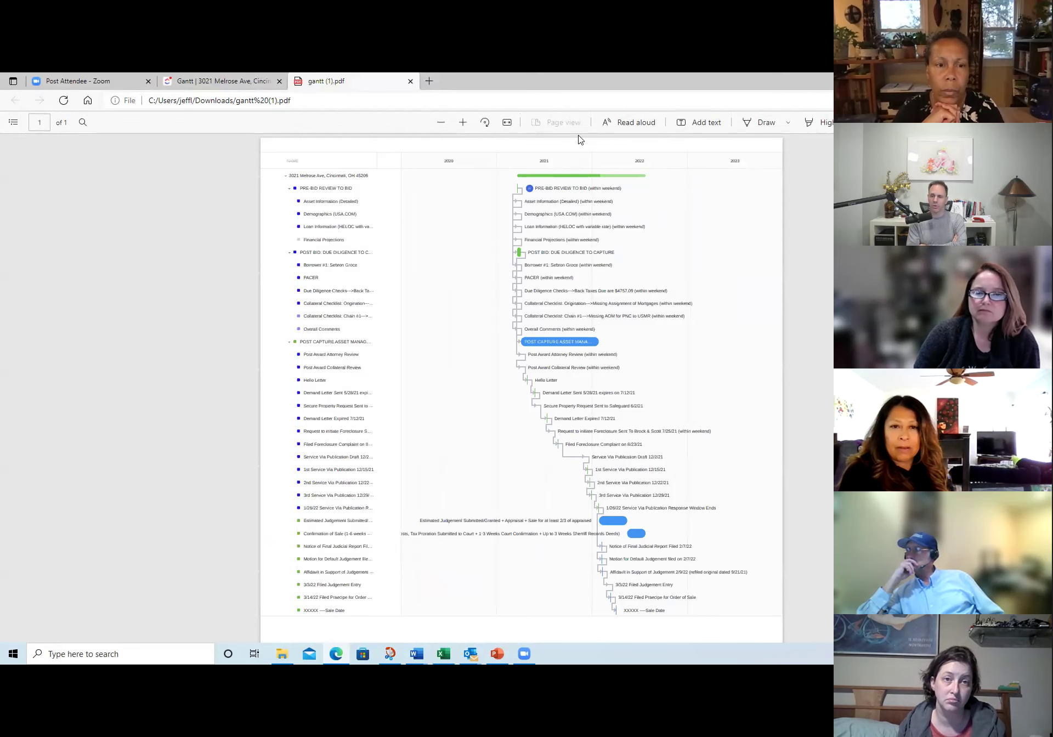
pyautogui.click(410, 80)
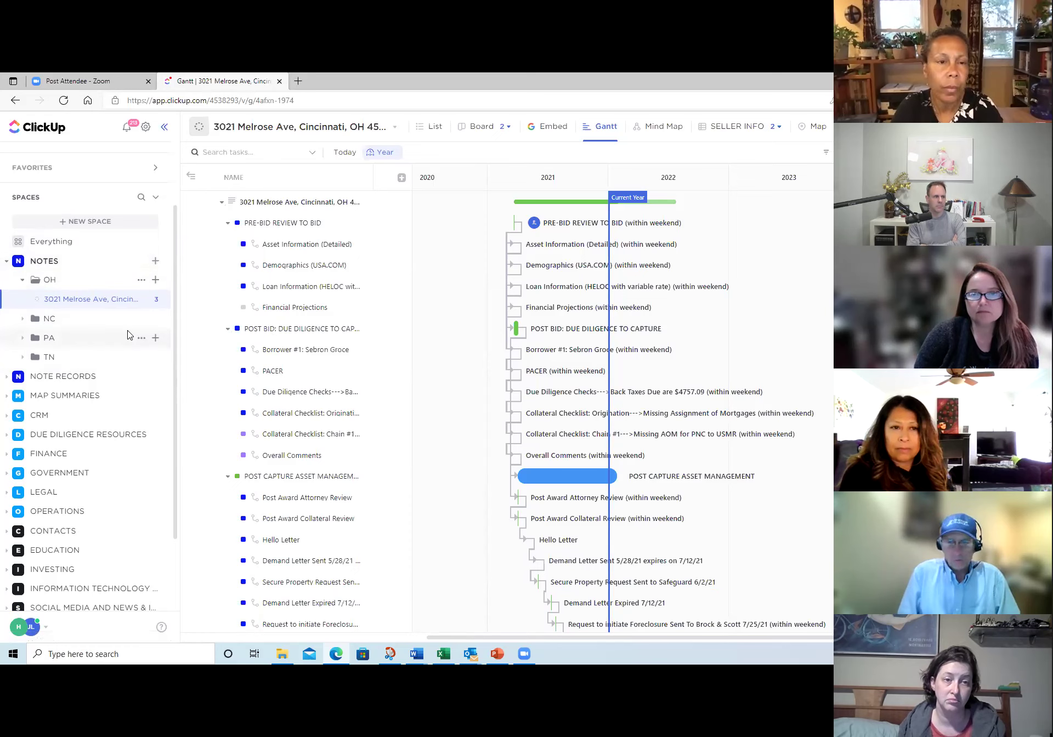
# Step: Open the NOTES space board and review its status columns from Open through Foreclosure to Completed
pyautogui.click(48, 269)
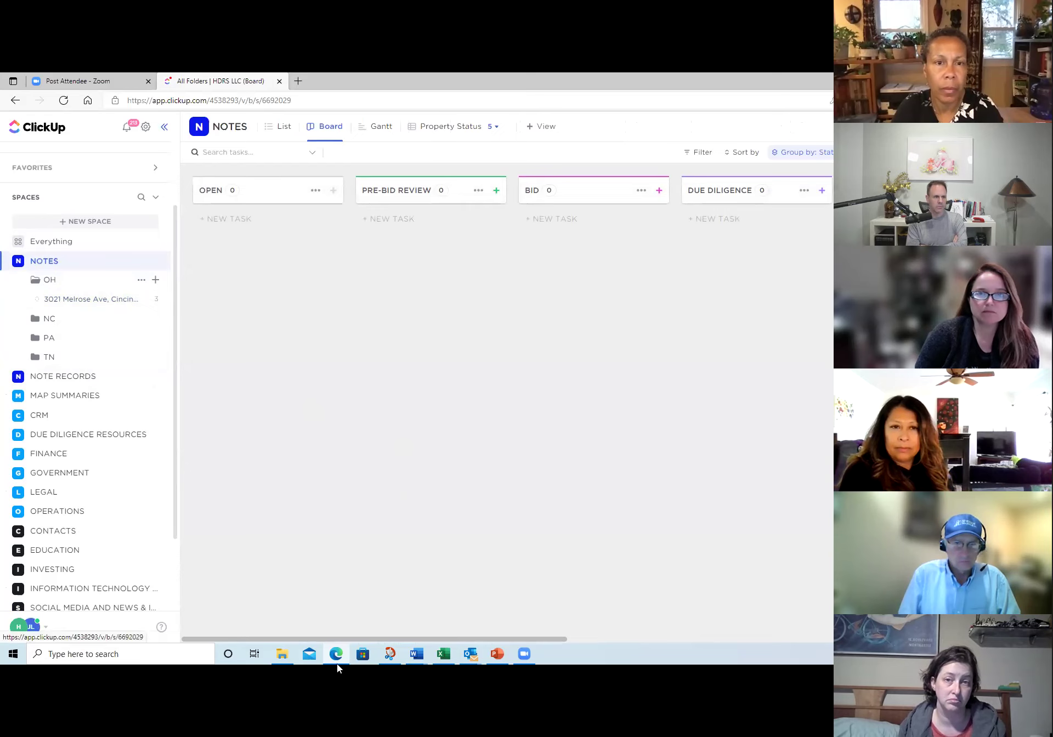
pyautogui.moveTo(337, 639); pyautogui.dragTo(284, 654)
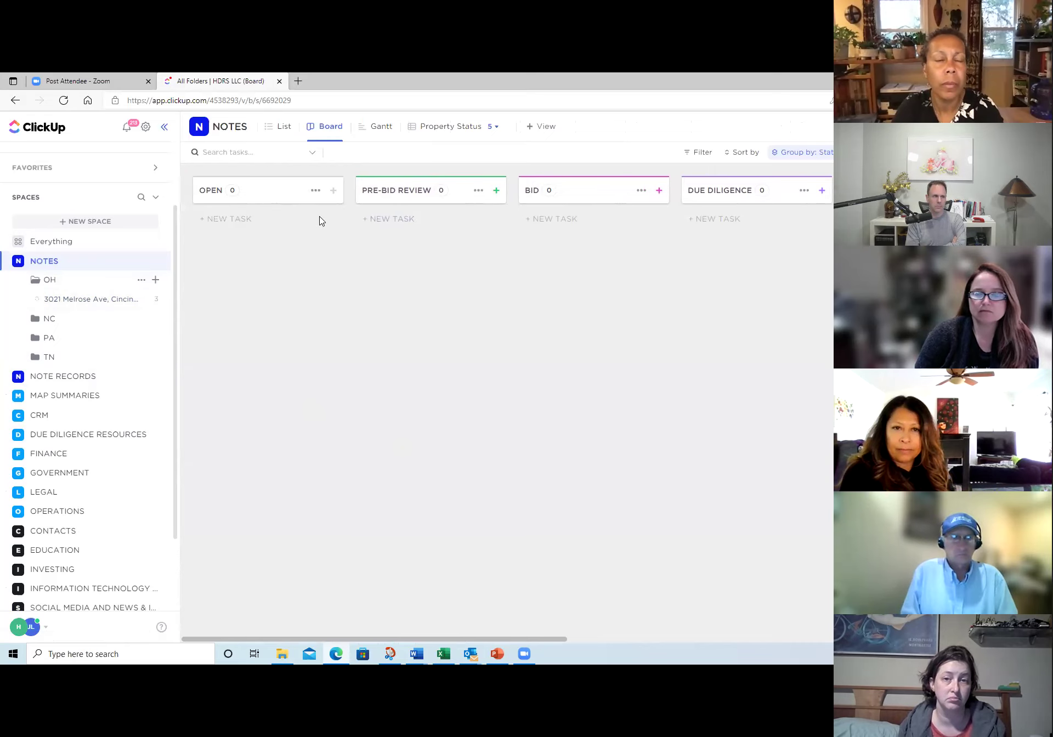
pyautogui.moveTo(263, 641); pyautogui.dragTo(234, 650)
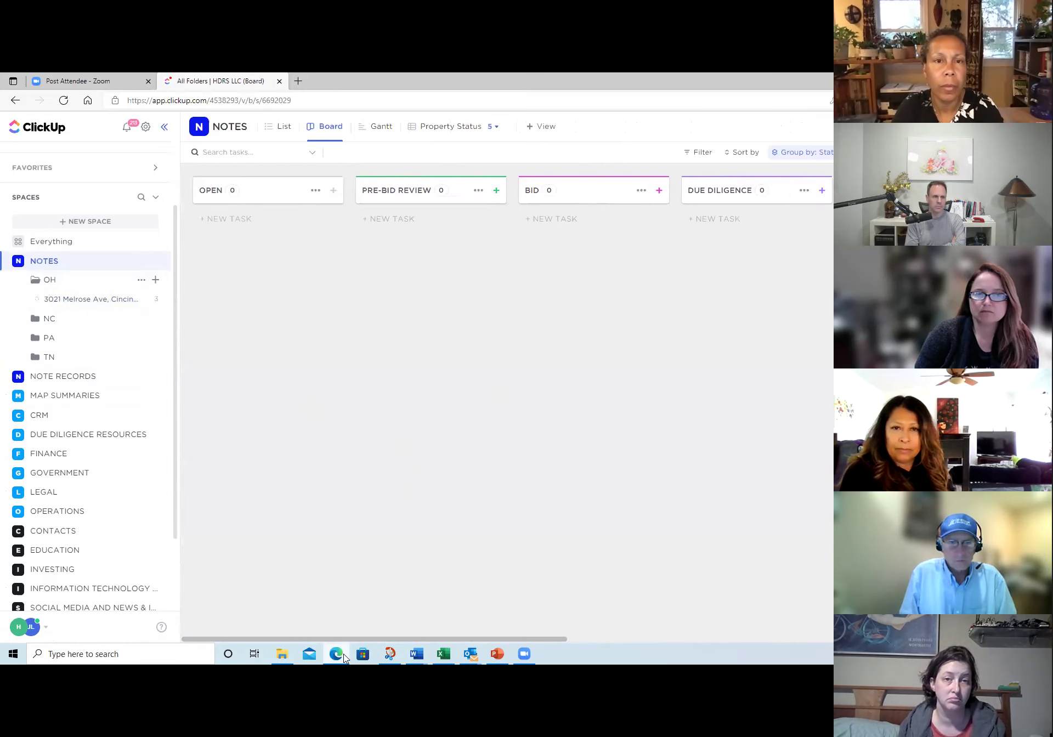
pyautogui.moveTo(354, 640); pyautogui.dragTo(757, 668)
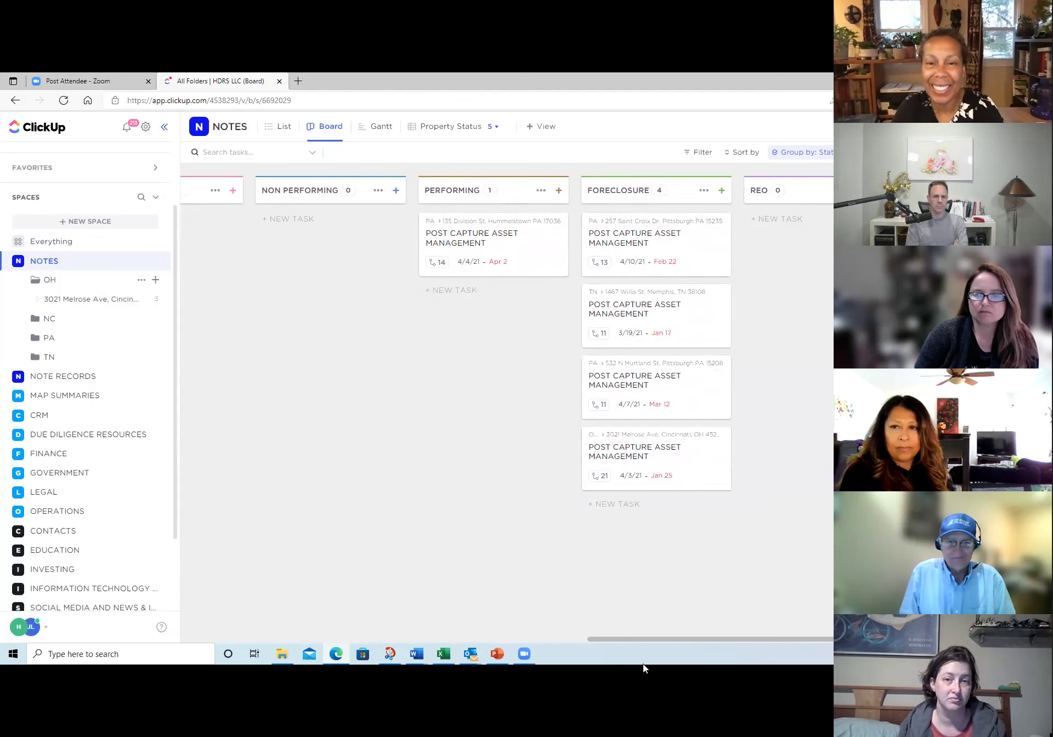
pyautogui.moveTo(649, 639); pyautogui.dragTo(731, 641)
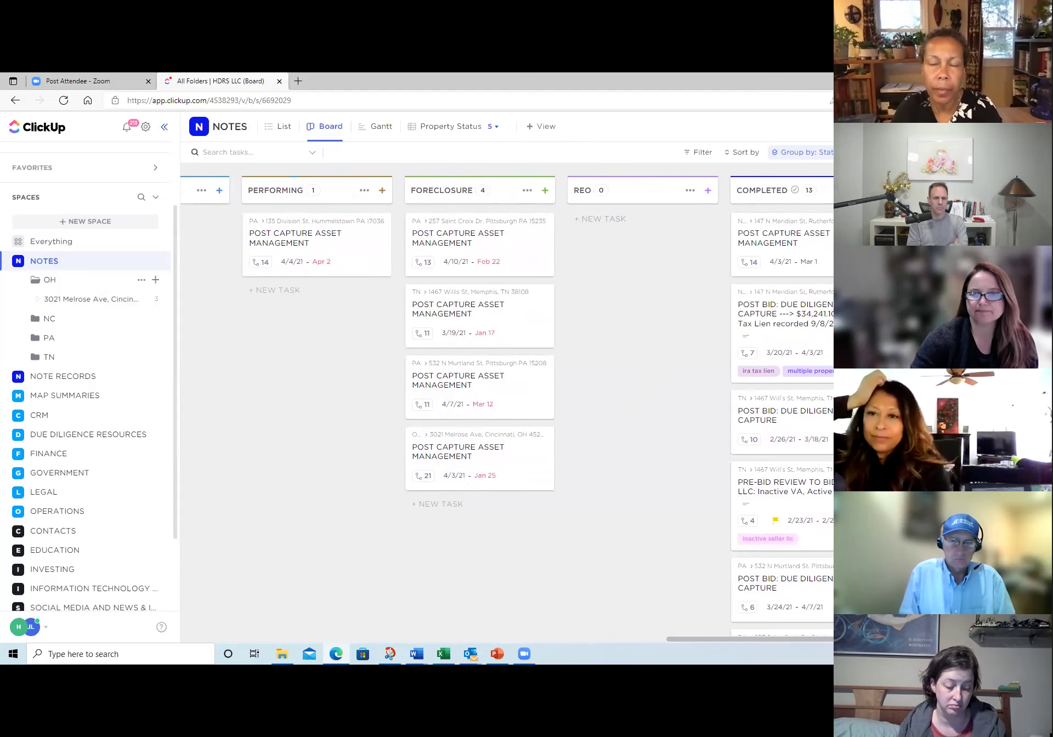
pyautogui.hscroll(-3, 785, 428)
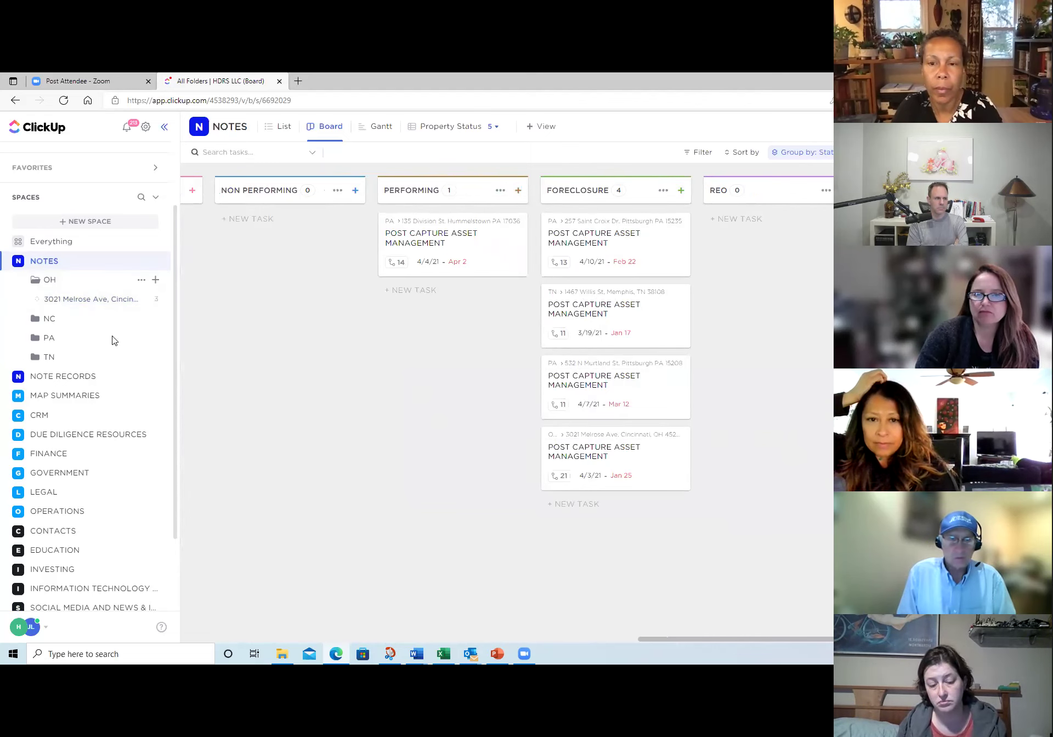
pyautogui.moveTo(663, 638); pyautogui.dragTo(448, 638)
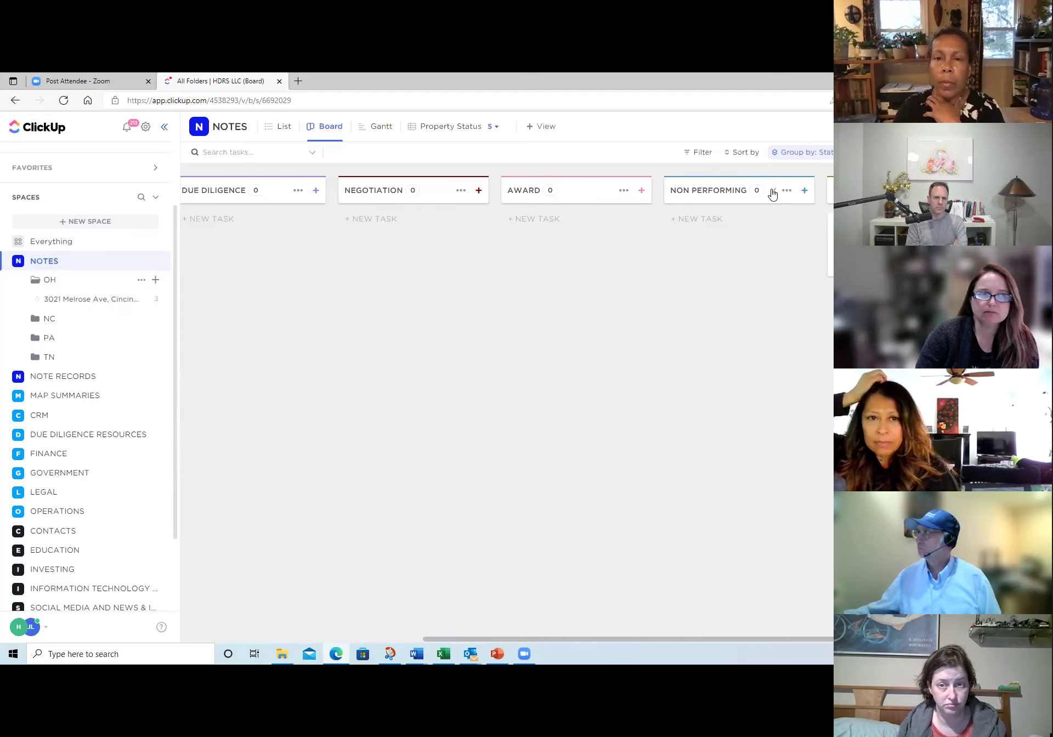
# Step: Review the Property Status and Loan Info table views of the NOTES space, including the loan amount and interest columns
pyautogui.click(493, 132)
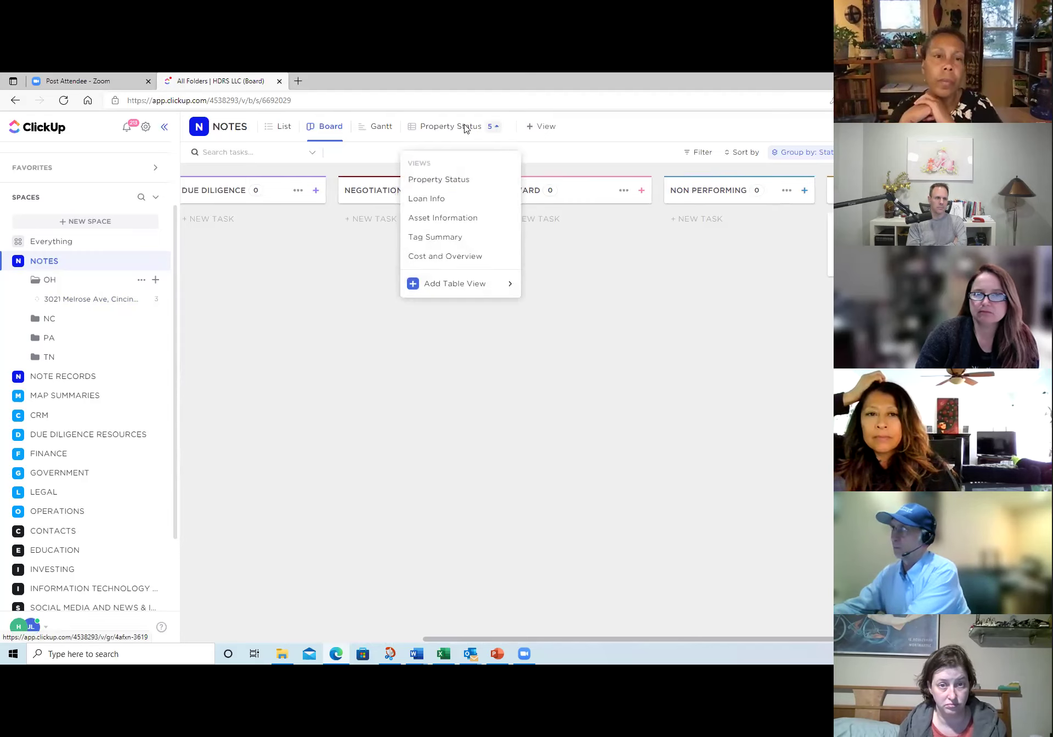
pyautogui.click(445, 179)
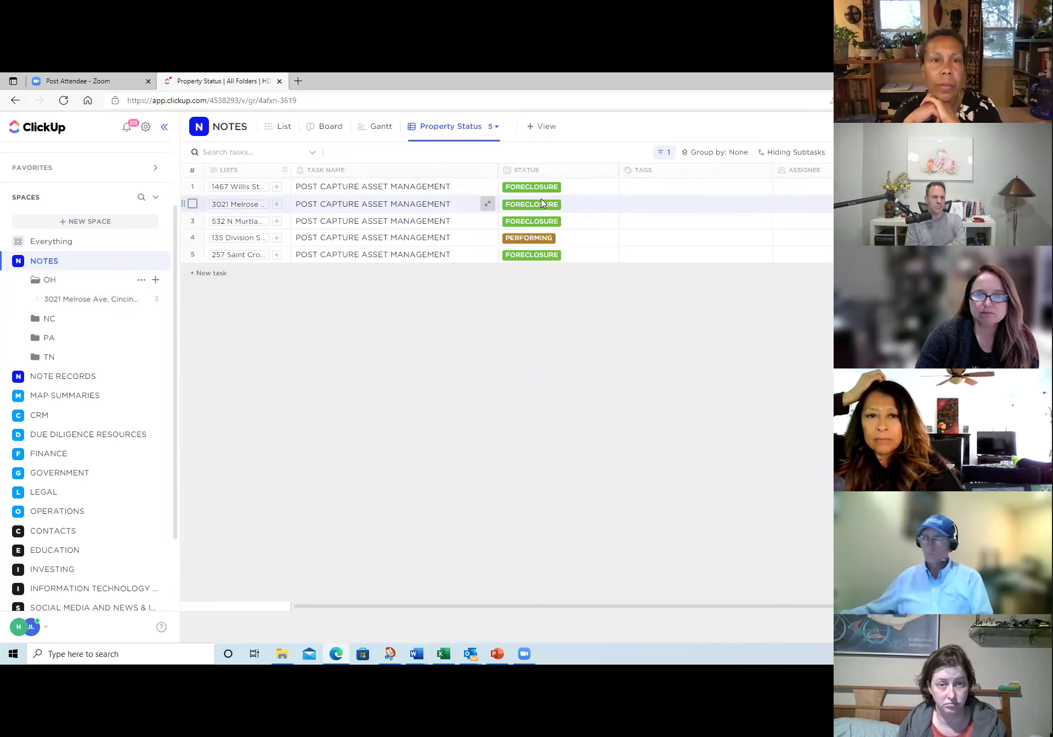
pyautogui.click(494, 127)
pyautogui.click(446, 206)
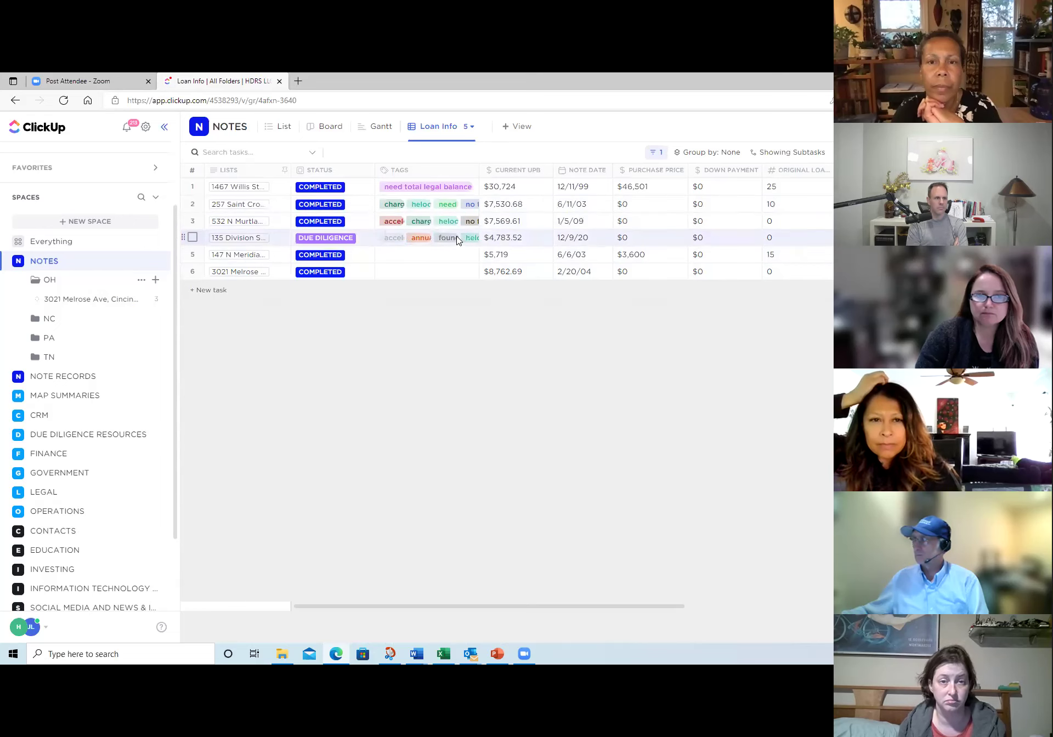
pyautogui.moveTo(525, 608); pyautogui.dragTo(668, 613)
# Step: Open the Asset Information table view and review the property status, property type and building detail columns
pyautogui.click(470, 128)
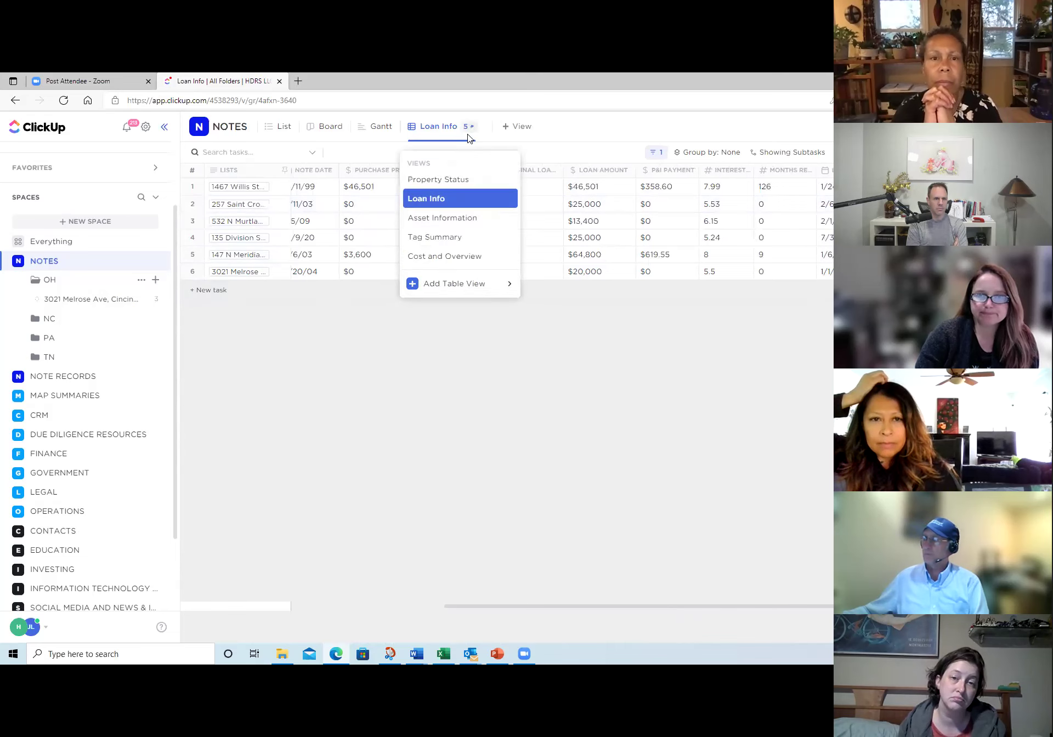
pyautogui.click(442, 218)
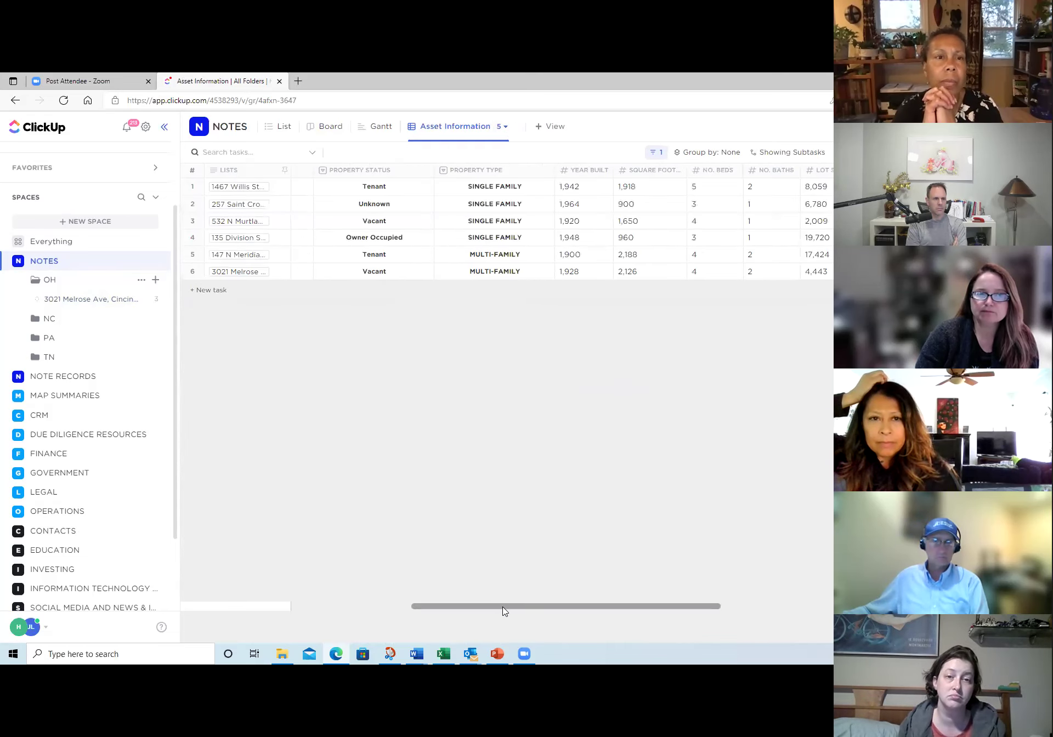
pyautogui.moveTo(501, 607); pyautogui.dragTo(473, 608)
# Step: Open the Cost and Overview table view and review its columns from seller details to profit and exit type
pyautogui.click(436, 127)
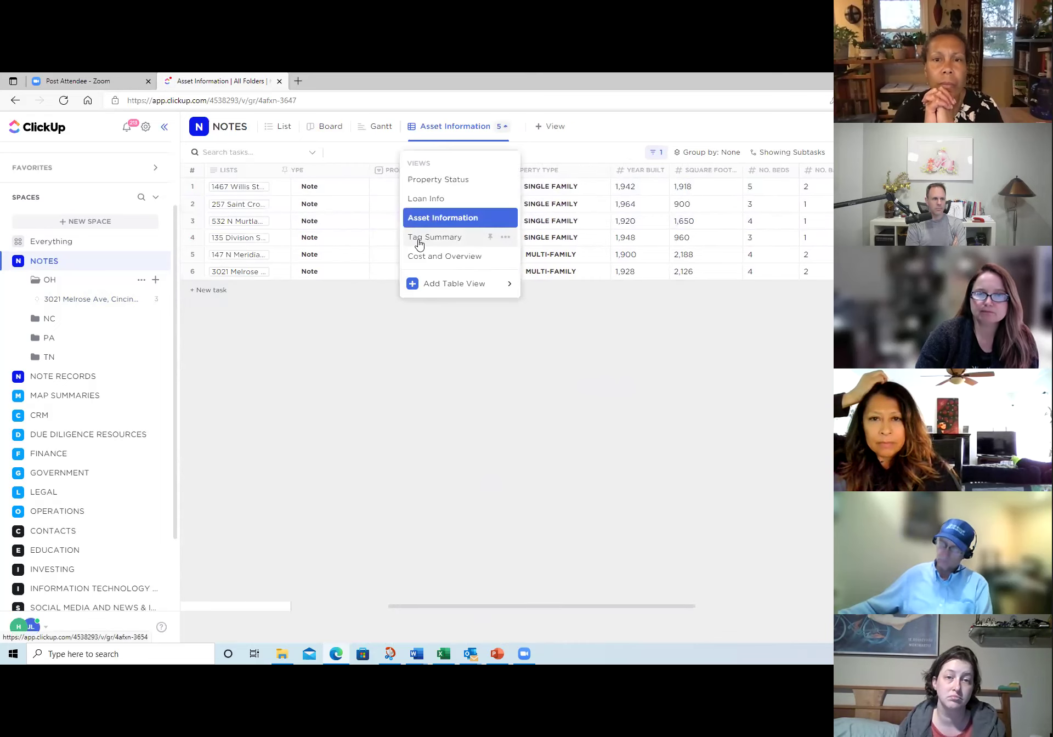
pyautogui.click(420, 257)
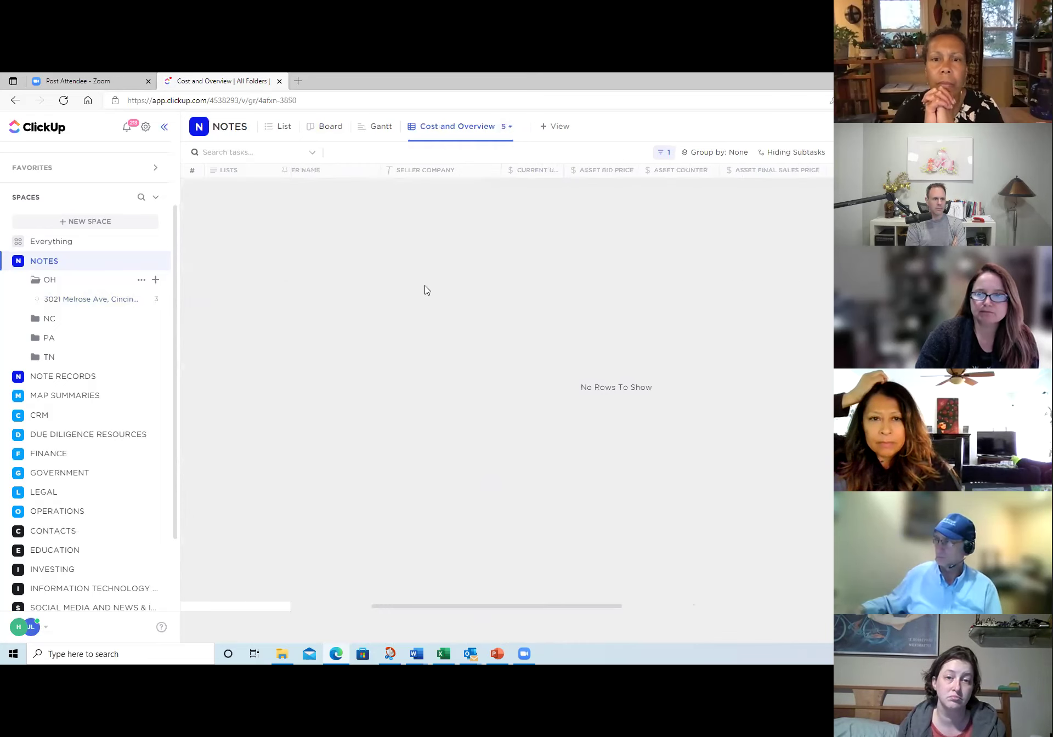
pyautogui.moveTo(430, 607); pyautogui.dragTo(282, 645)
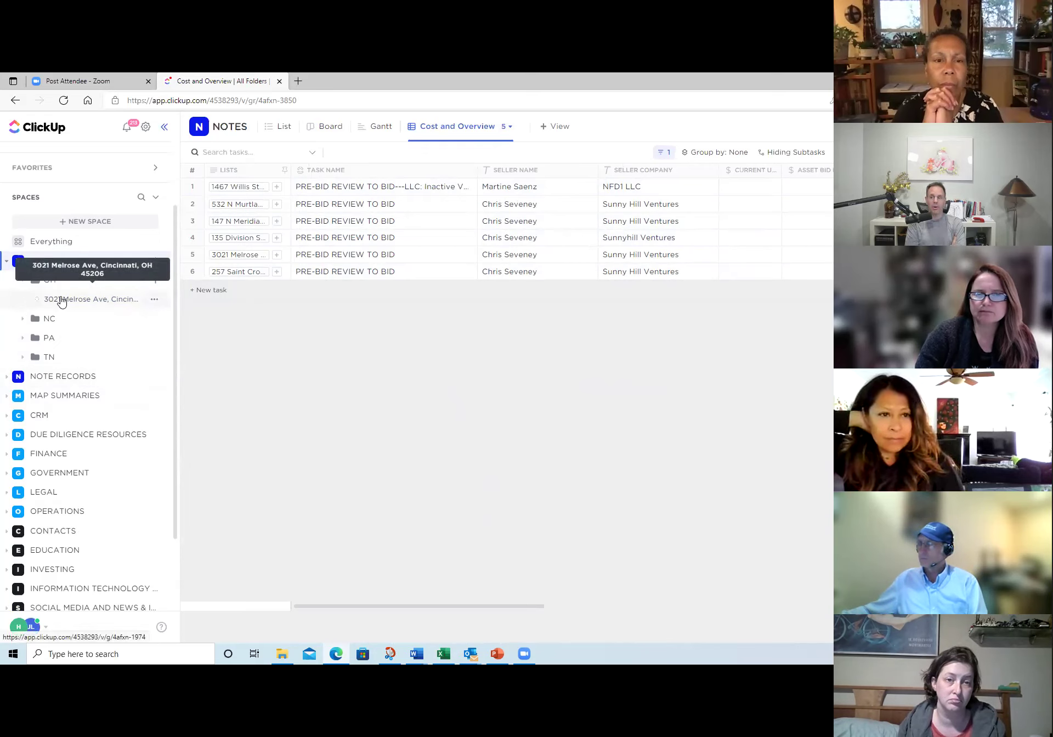
pyautogui.moveTo(423, 617); pyautogui.dragTo(828, 610)
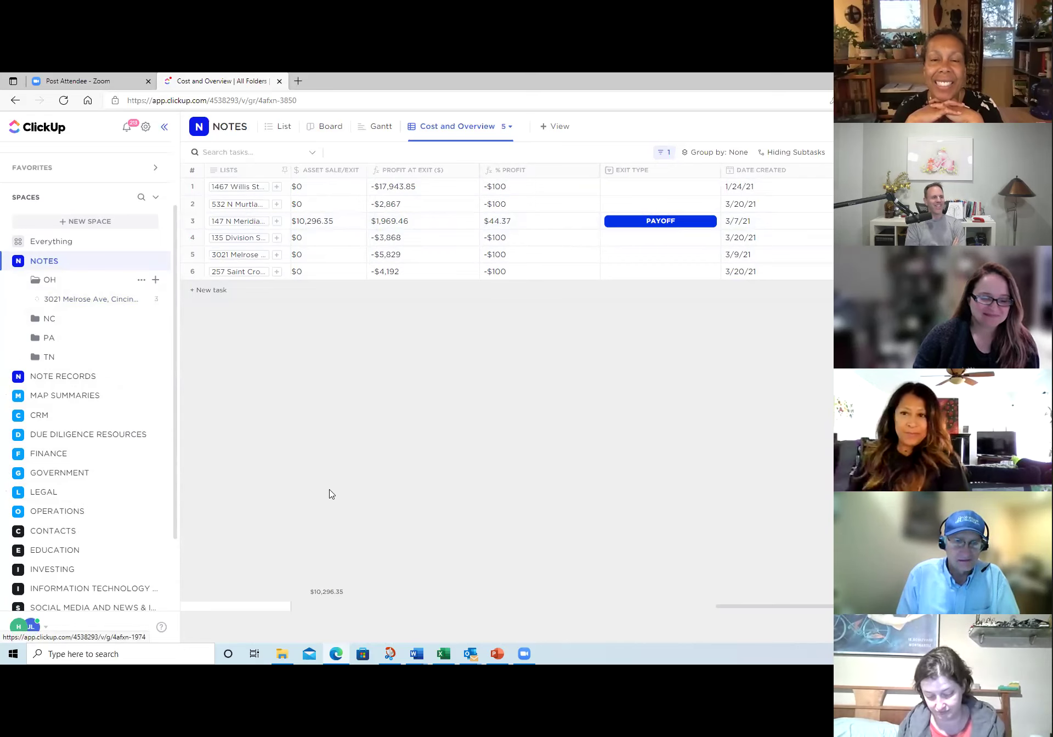
# Step: Open the Cincinnati property list in the OH folder of NOTES as a list view and review its date and valuation columns
pyautogui.click(100, 304)
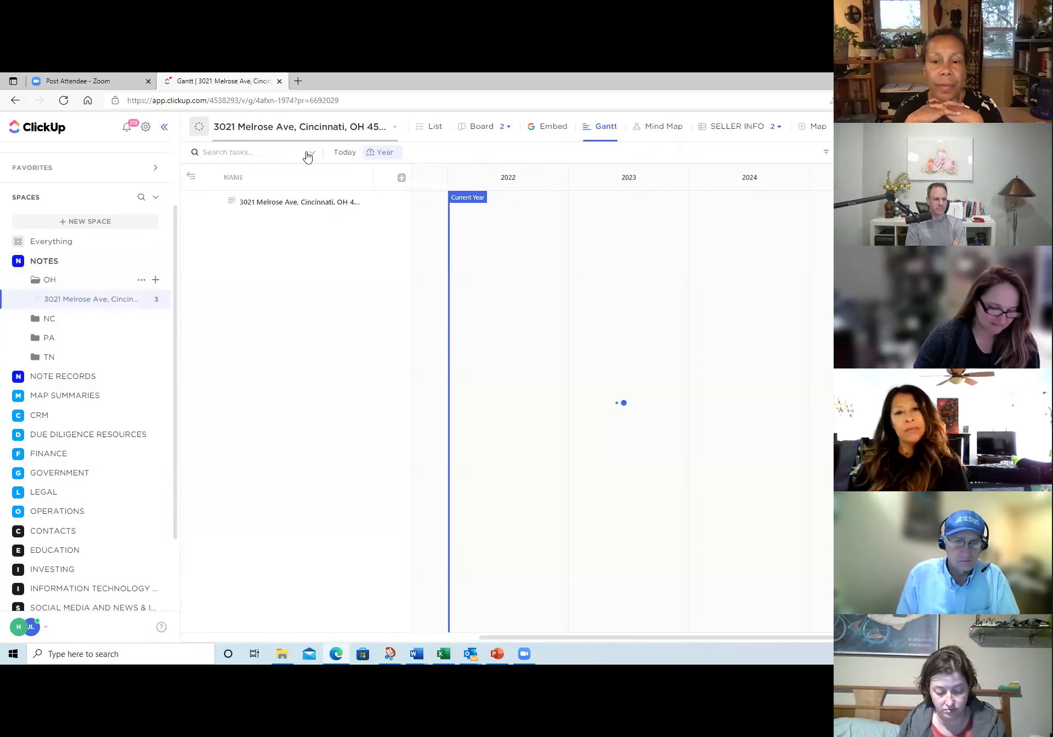
pyautogui.click(429, 129)
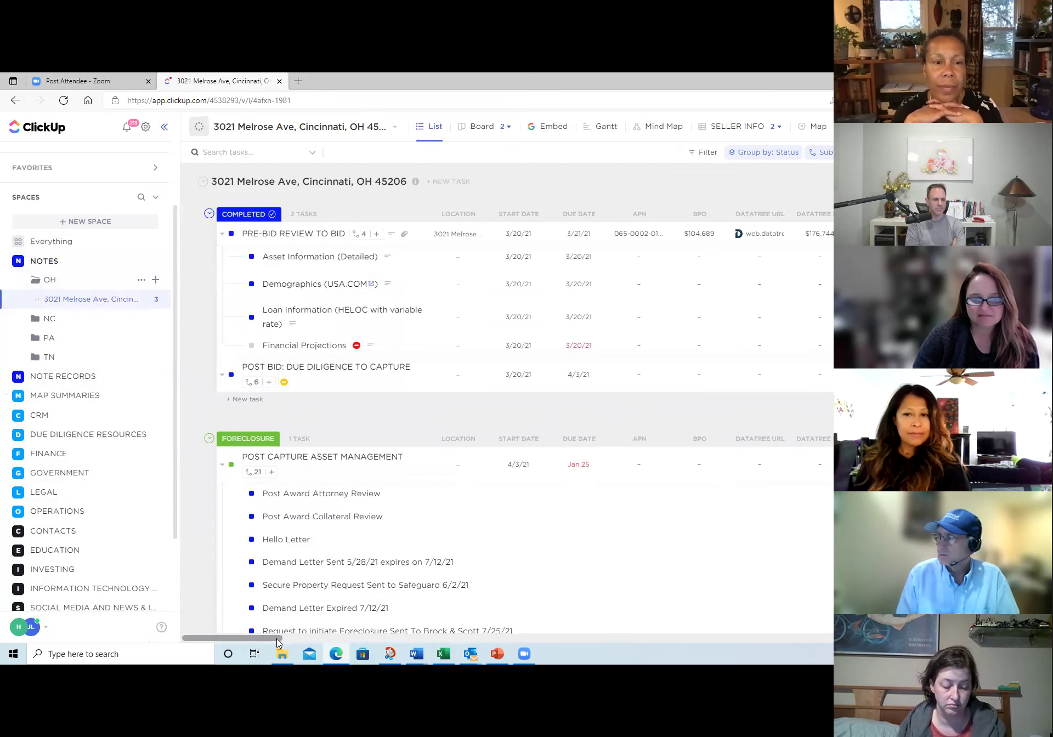
pyautogui.moveTo(276, 640); pyautogui.dragTo(311, 640)
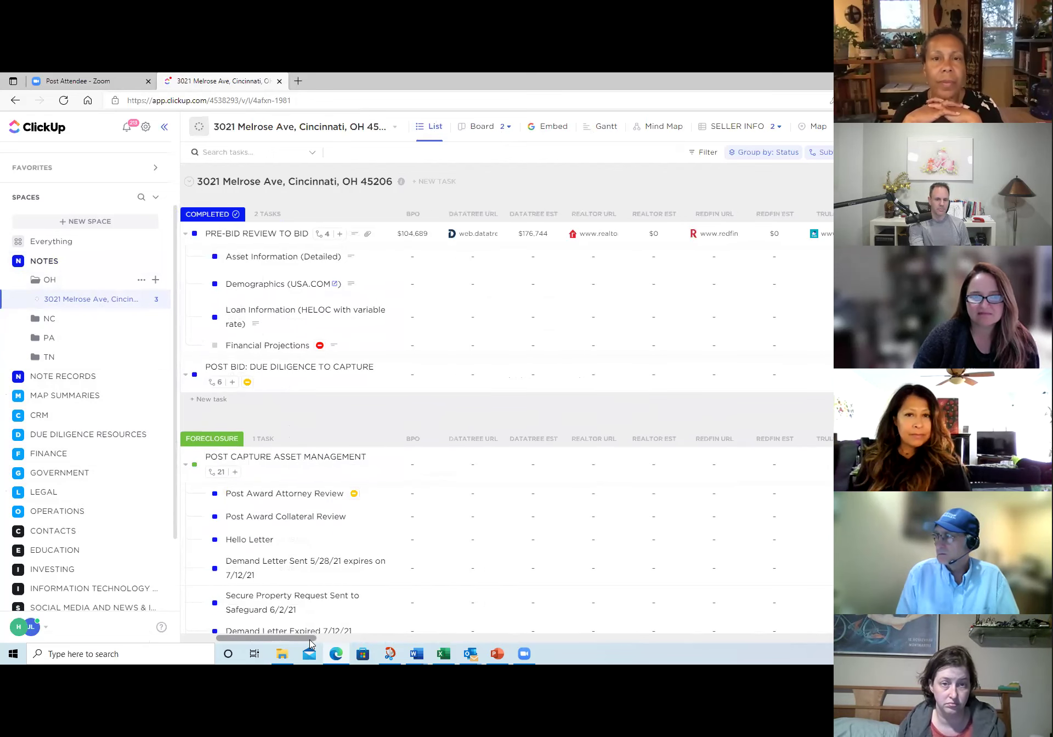
pyautogui.moveTo(311, 643)
pyautogui.mouseDown()
pyautogui.moveTo(527, 646)
pyautogui.moveTo(816, 627)
pyautogui.moveTo(817, 636)
pyautogui.moveTo(458, 641)
pyautogui.moveTo(298, 661)
pyautogui.mouseUp()
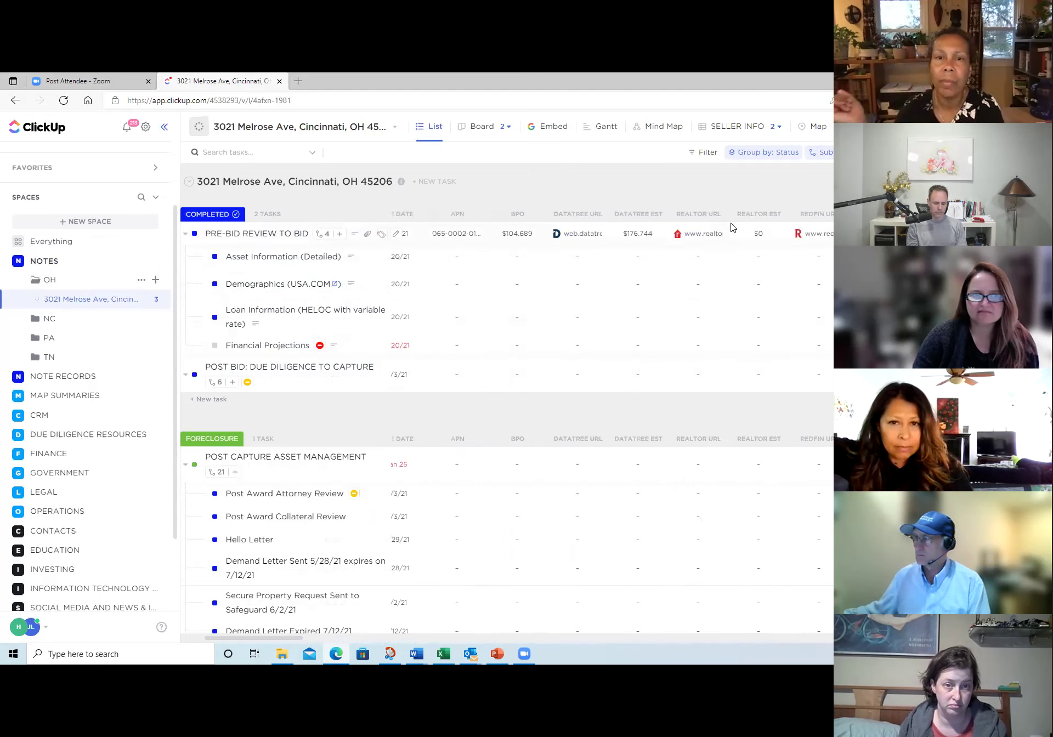
# Step: Open the PRE-BID REVIEW TO BID task and review its custom fields and expanded description with the property photo and tax record
pyautogui.click(273, 236)
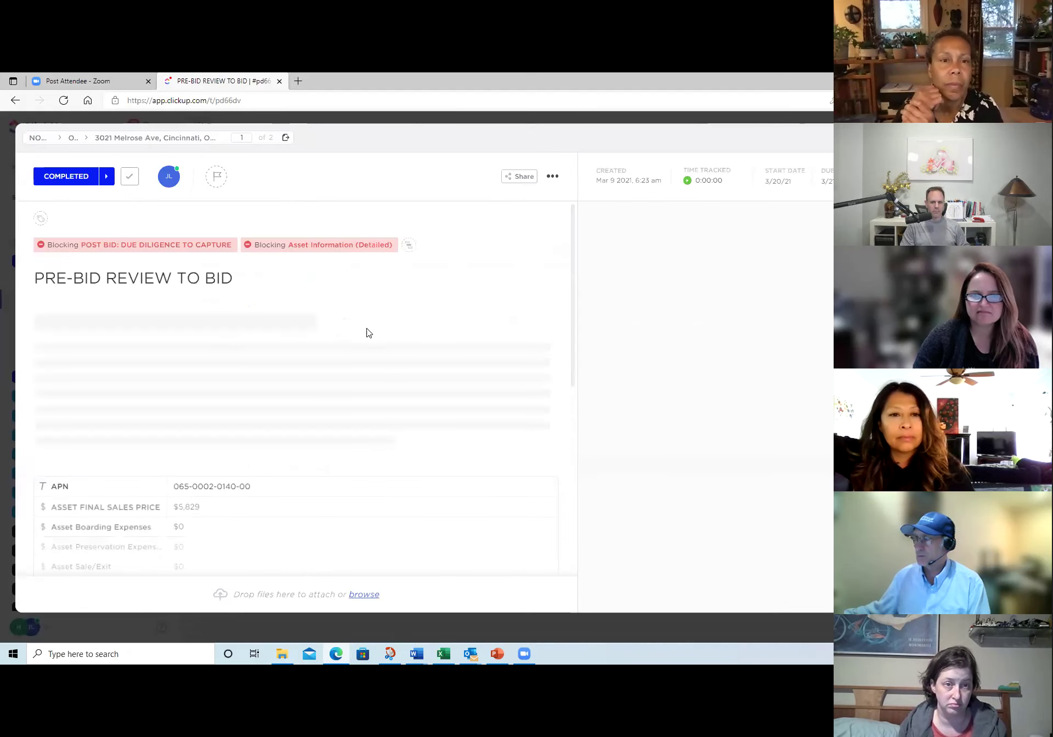
pyautogui.scroll(-5, 348, 352)
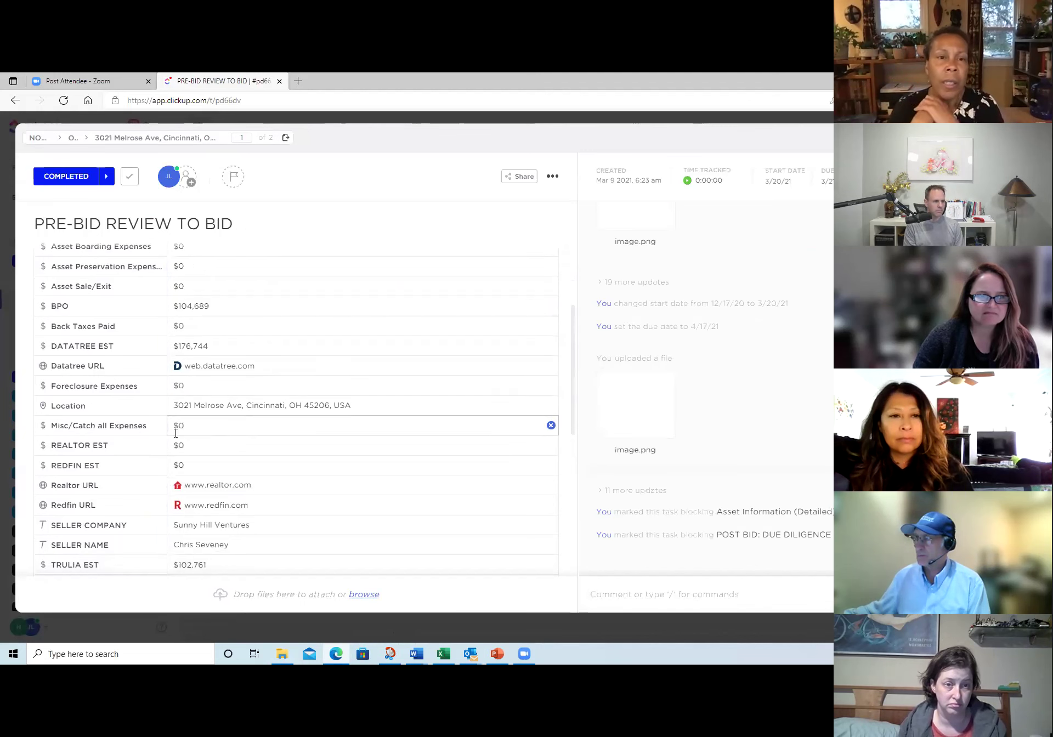
pyautogui.scroll(5, 188, 424)
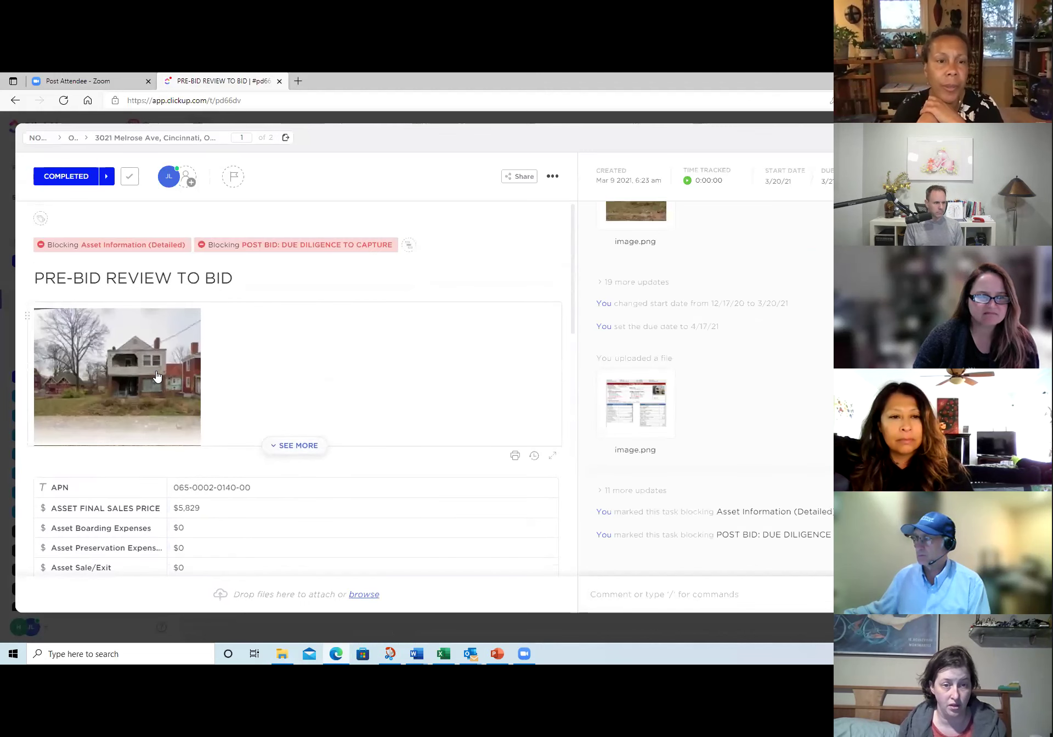
pyautogui.click(306, 450)
pyautogui.scroll(-2, 126, 408)
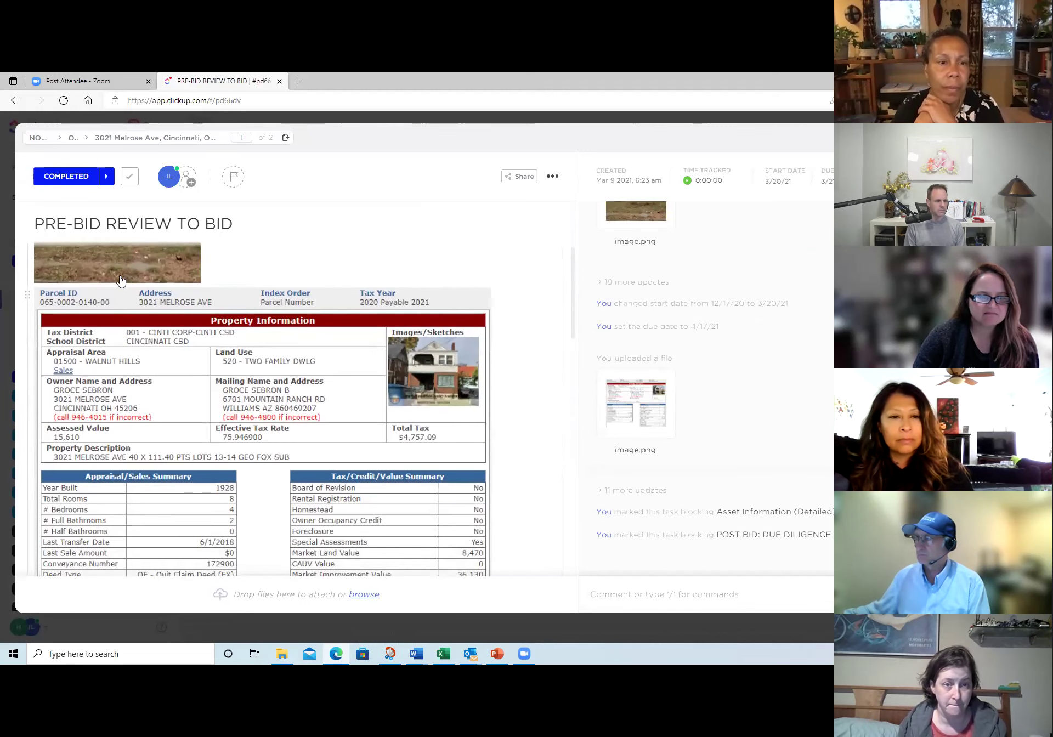
pyautogui.scroll(2, 119, 263)
pyautogui.scroll(-5, 118, 262)
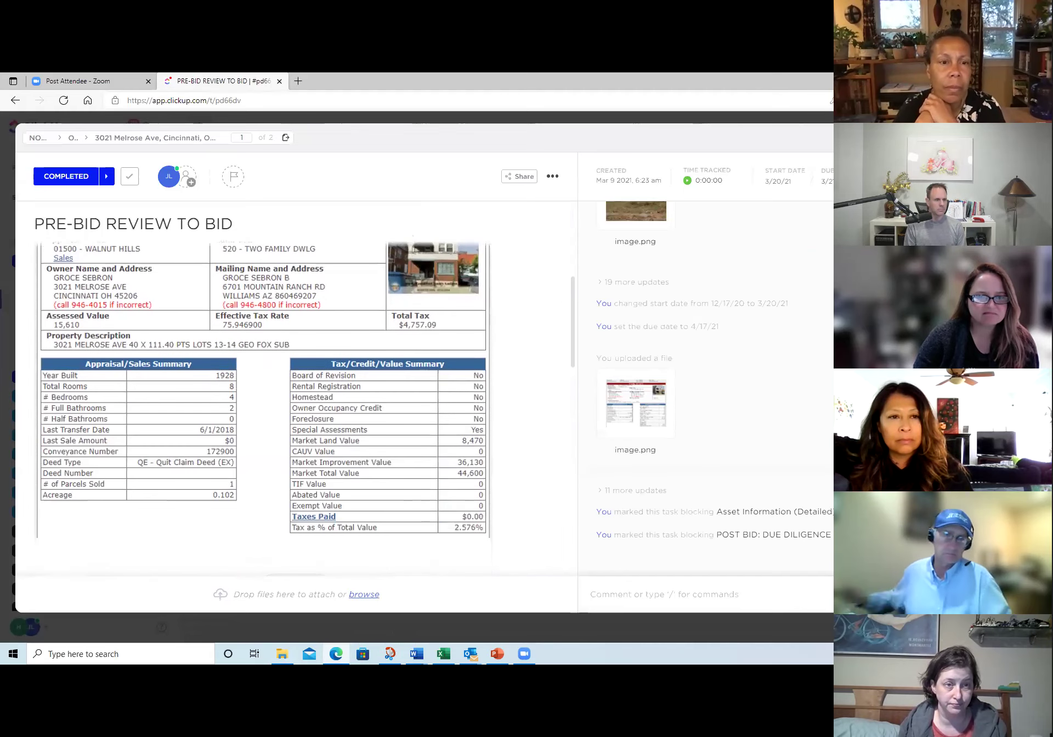
pyautogui.press('Escape')
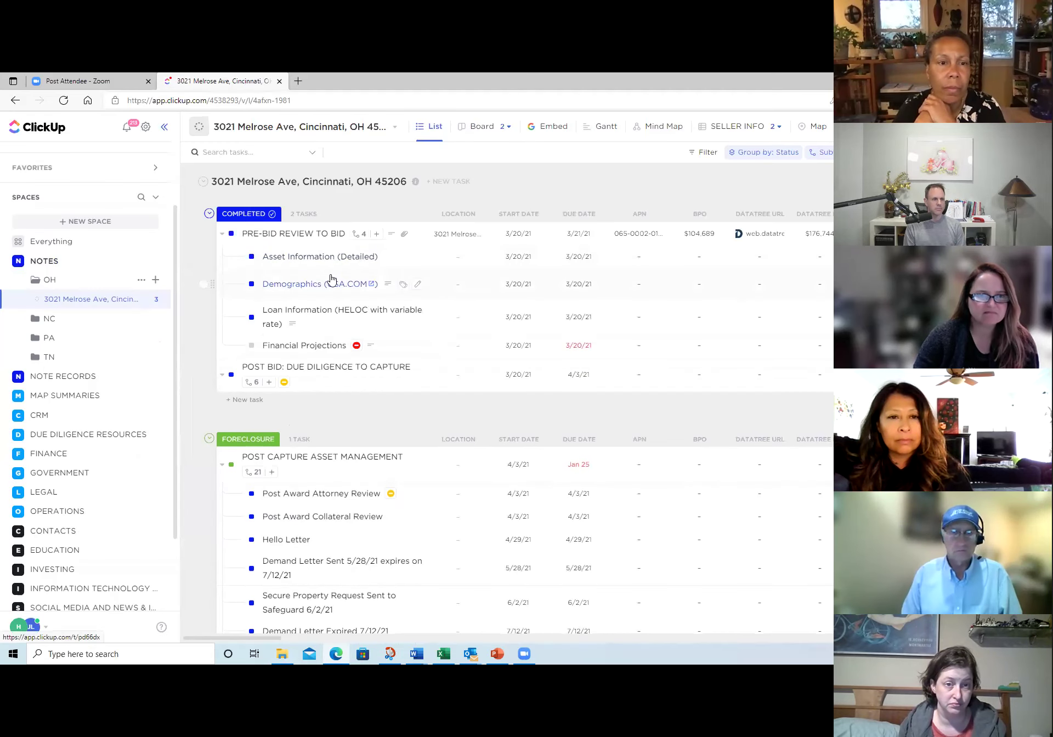
# Step: View the DataTree and Realtor pages linked from the pre-bid review task, returning to the property's task list
pyautogui.click(760, 233)
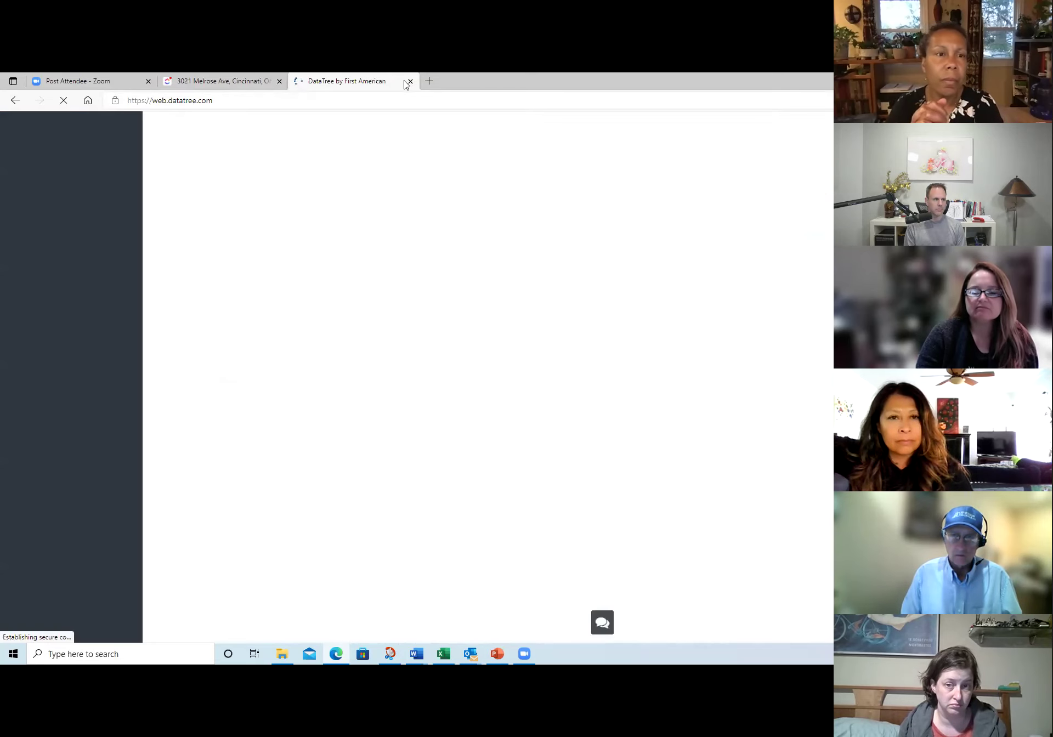
pyautogui.click(408, 82)
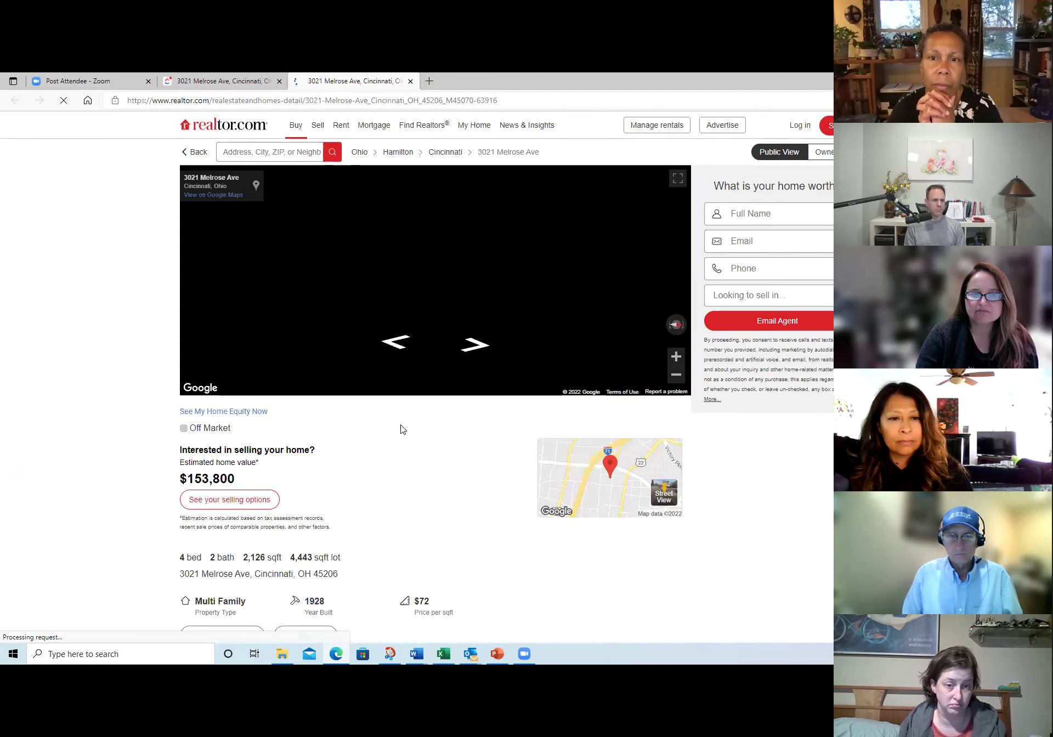
pyautogui.click(410, 81)
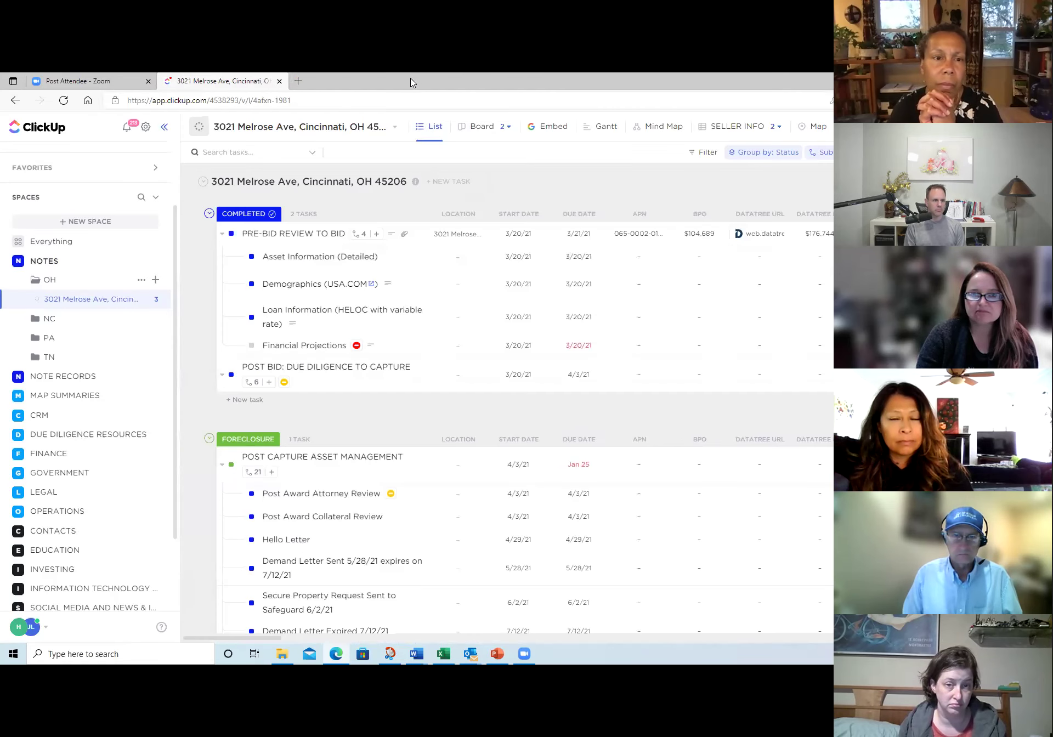
# Step: Review the foreclosure subtasks under POST CAPTURE ASSET MANAGEMENT, from the attorney review to the sale date
pyautogui.scroll(-9, 443, 401)
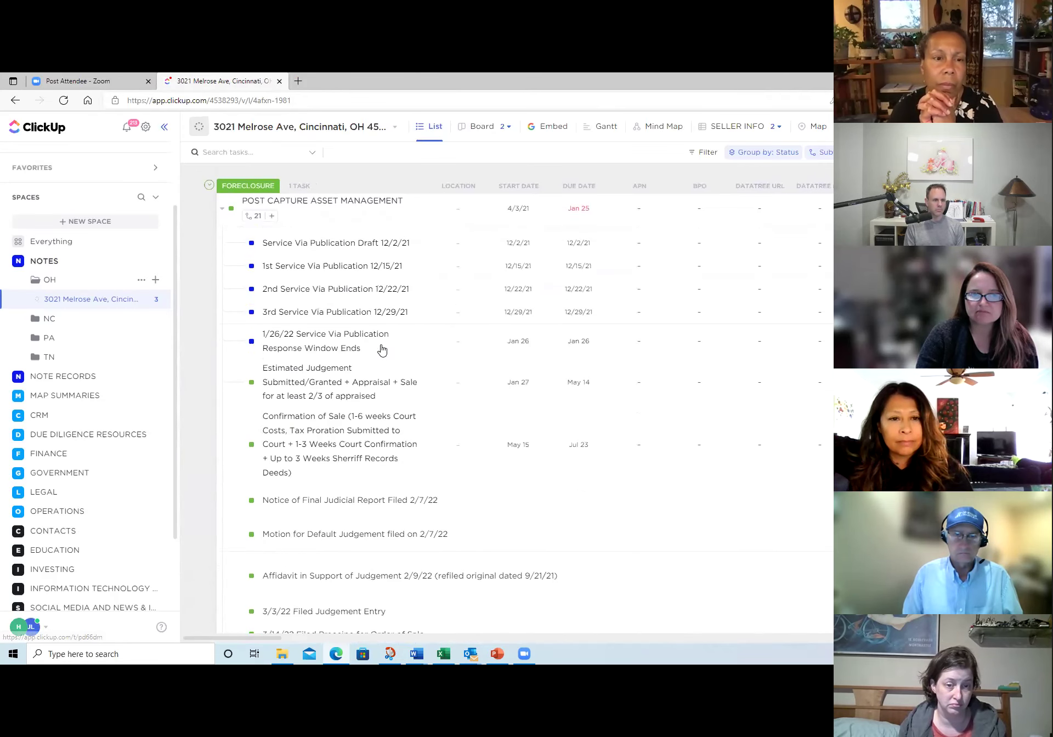
pyautogui.scroll(-3, 383, 294)
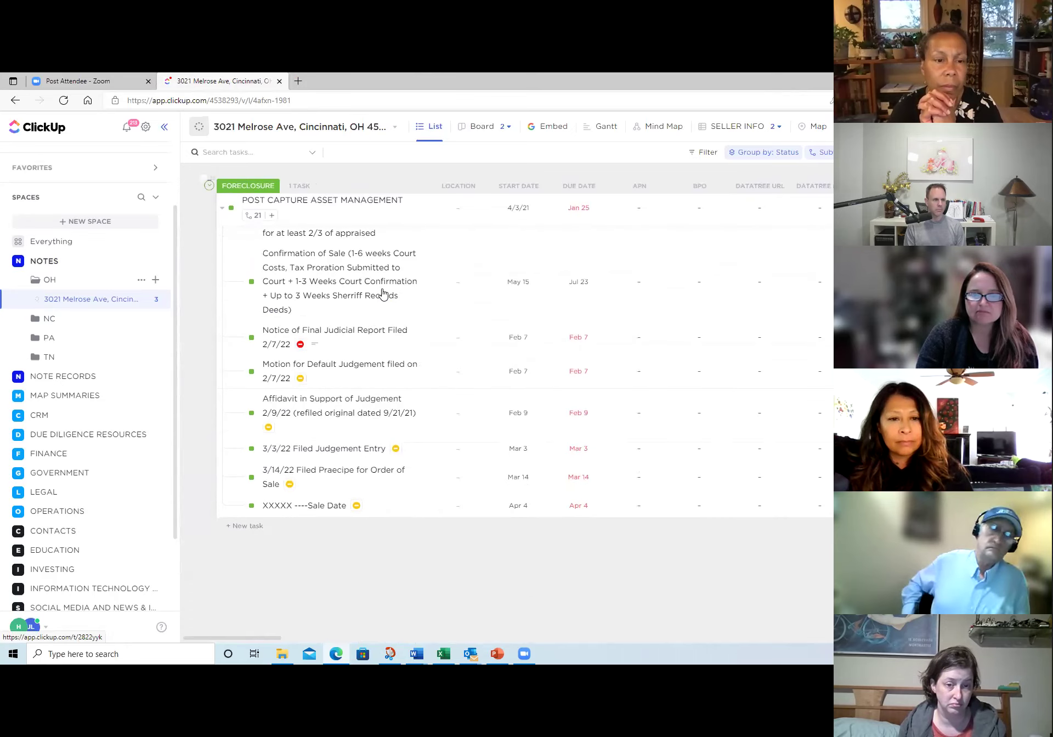
pyautogui.scroll(5, 382, 295)
pyautogui.scroll(7, 382, 295)
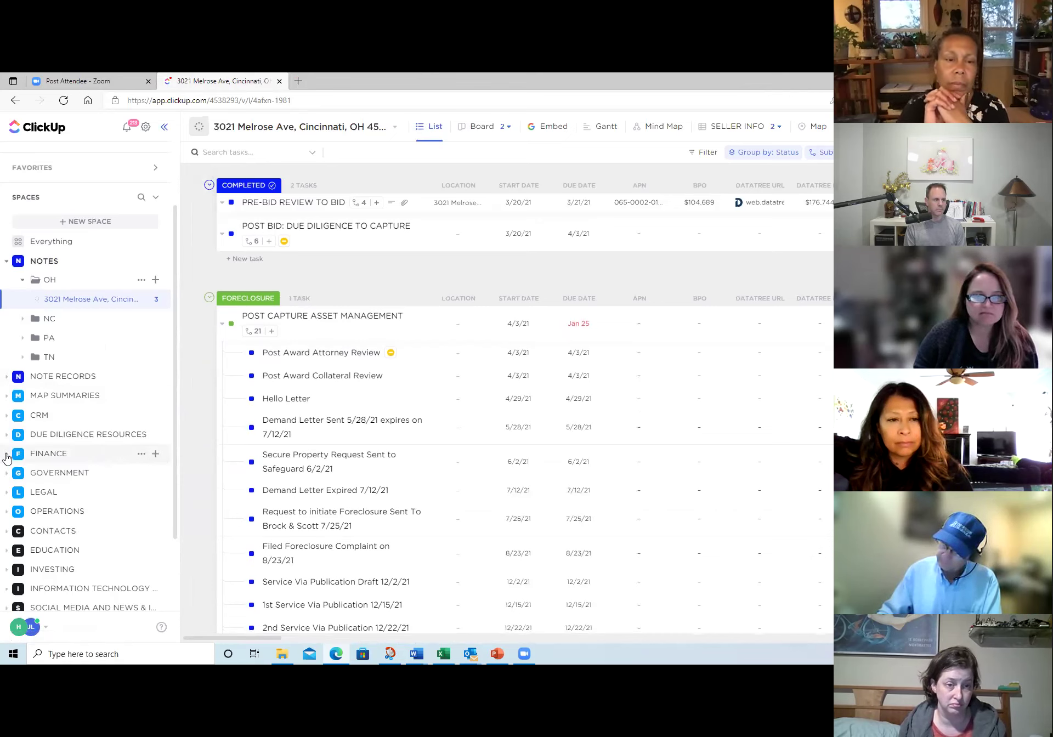
# Step: Open the Cincinnati property's records list in the OH folder of the NOTE RECORDS space
pyautogui.click(6, 376)
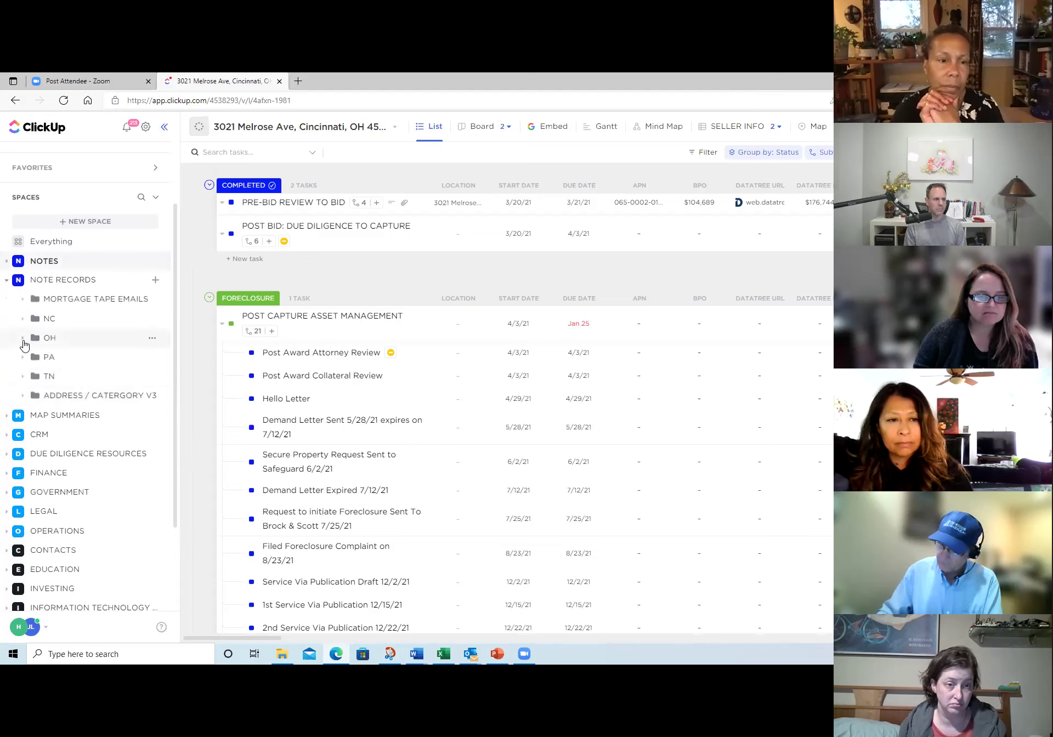
pyautogui.click(23, 338)
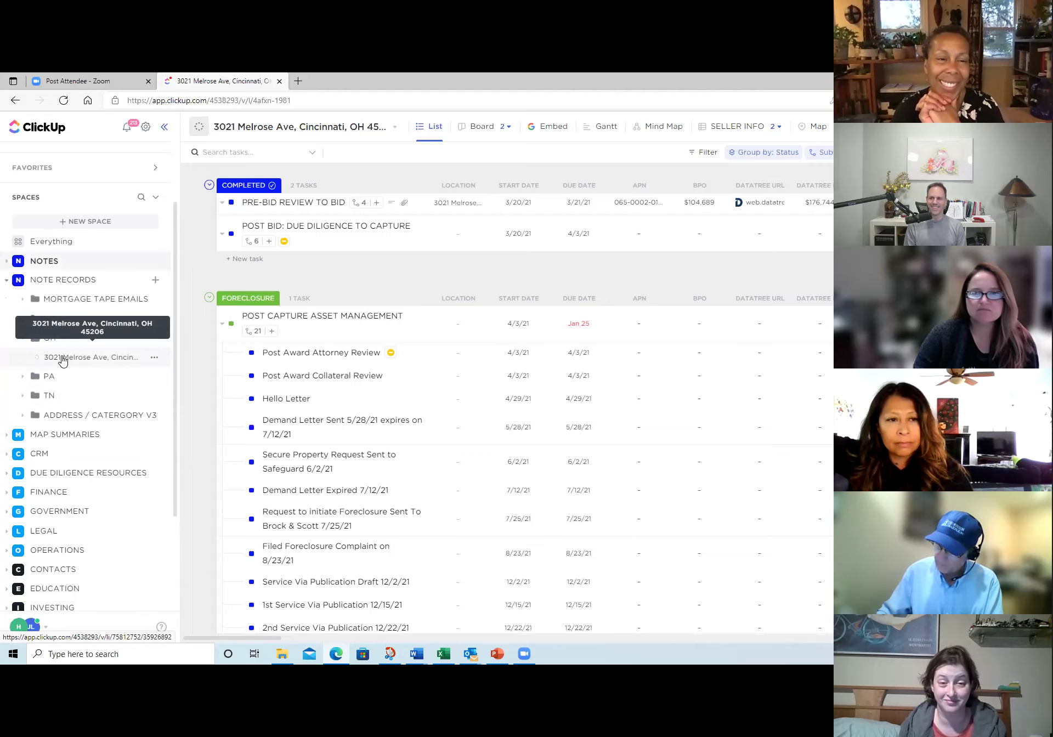
pyautogui.click(63, 359)
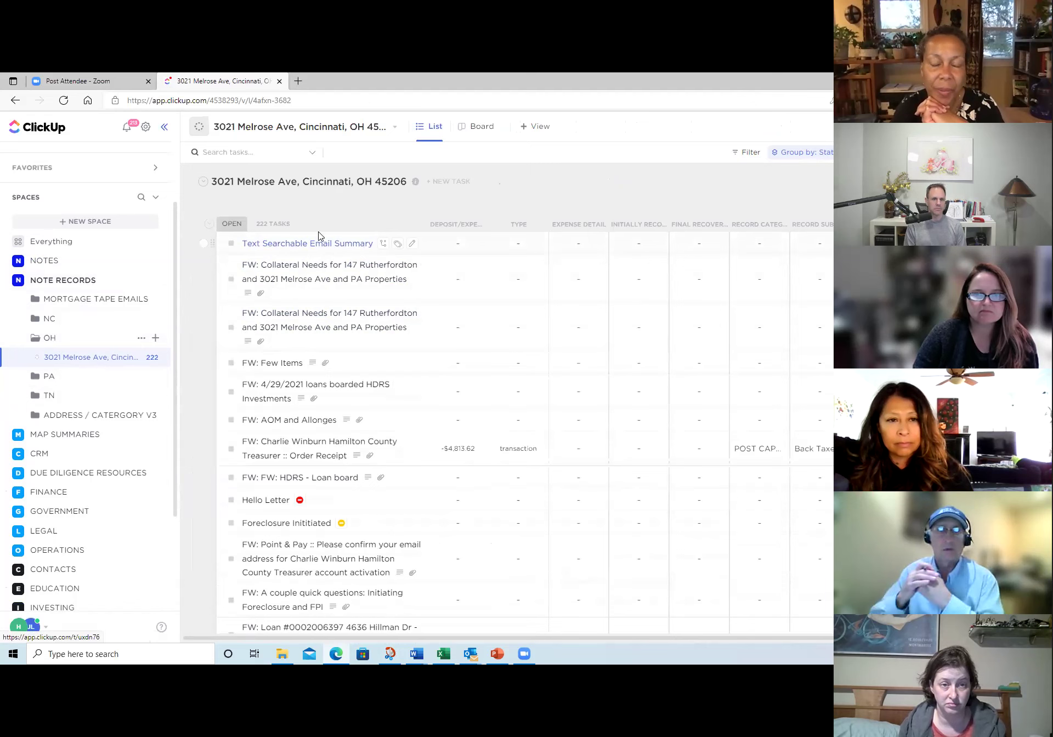
# Step: View the Email to List details for the Cincinnati records list and close the dialog
pyautogui.click(154, 361)
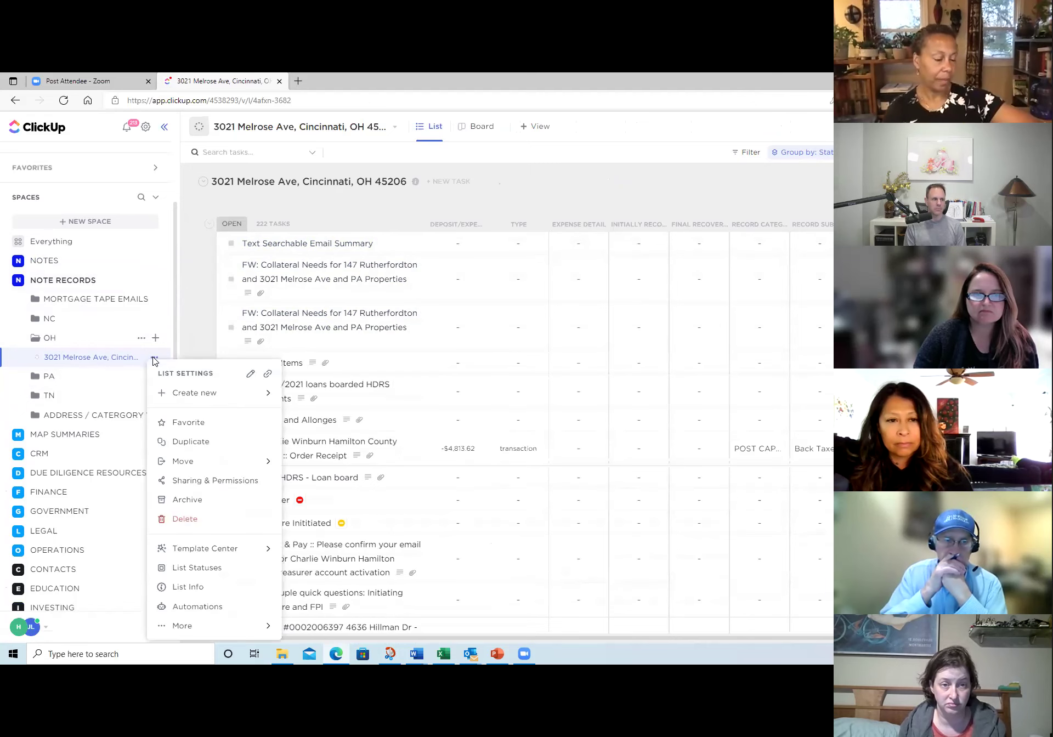
pyautogui.moveTo(205, 628)
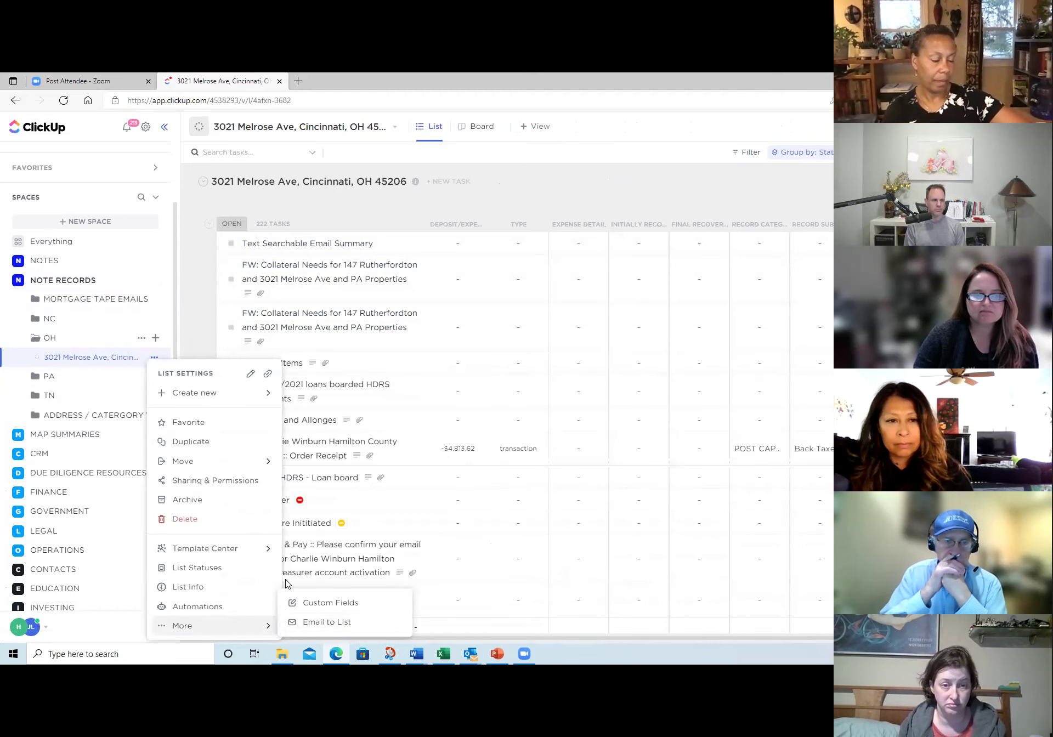
pyautogui.click(307, 623)
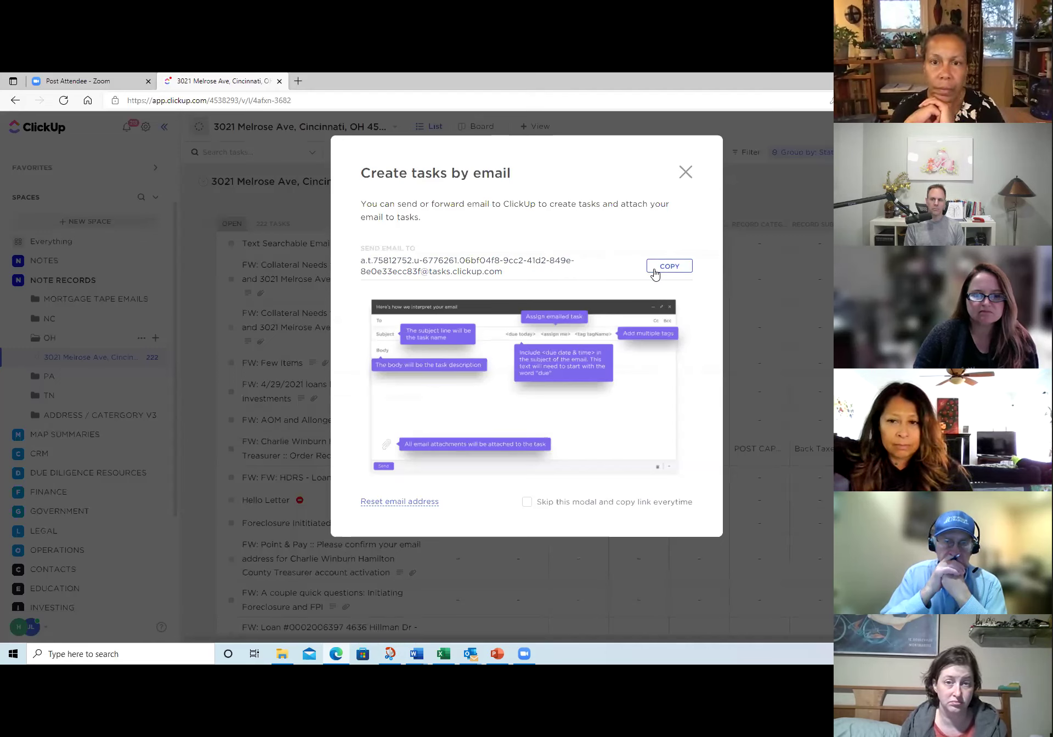
pyautogui.click(686, 173)
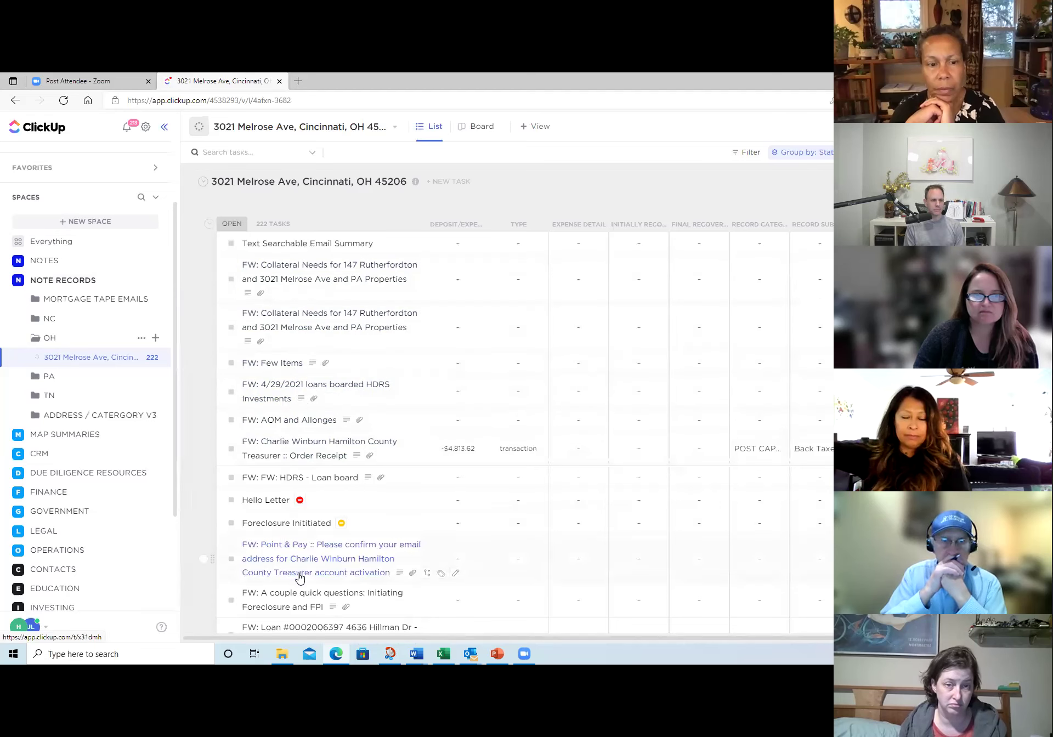
# Step: Look over the records list and compare the state folders of the NOTES space with those of NOTE RECORDS
pyautogui.scroll(-2, 278, 477)
pyautogui.scroll(2, 278, 477)
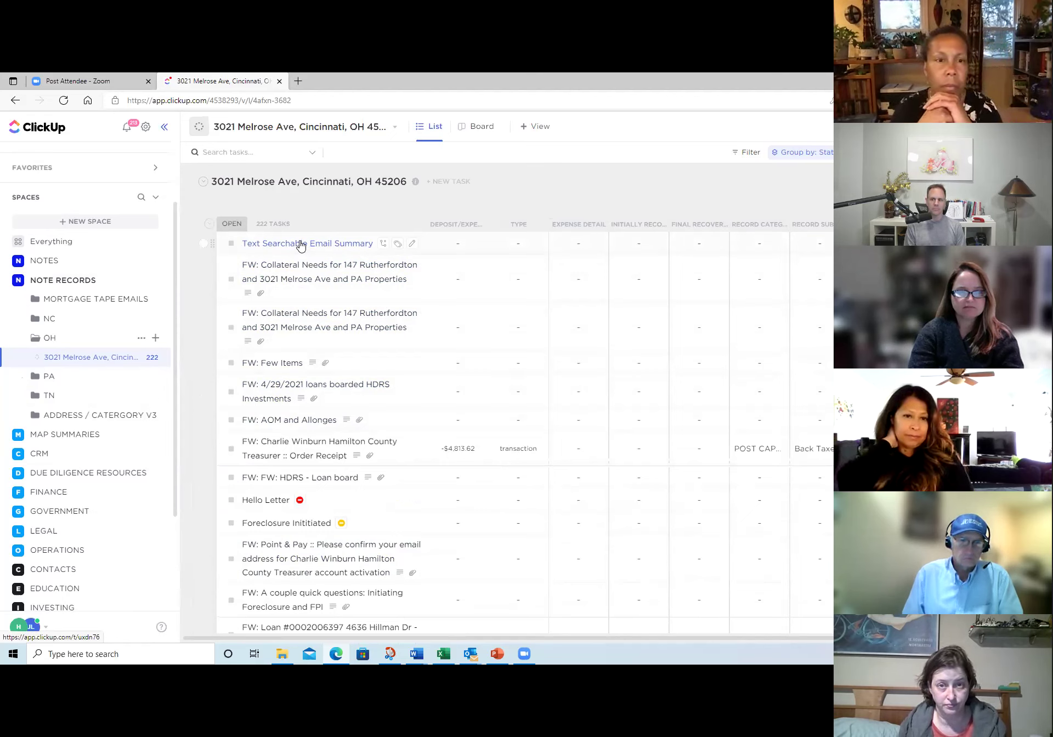
pyautogui.click(38, 262)
pyautogui.click(47, 280)
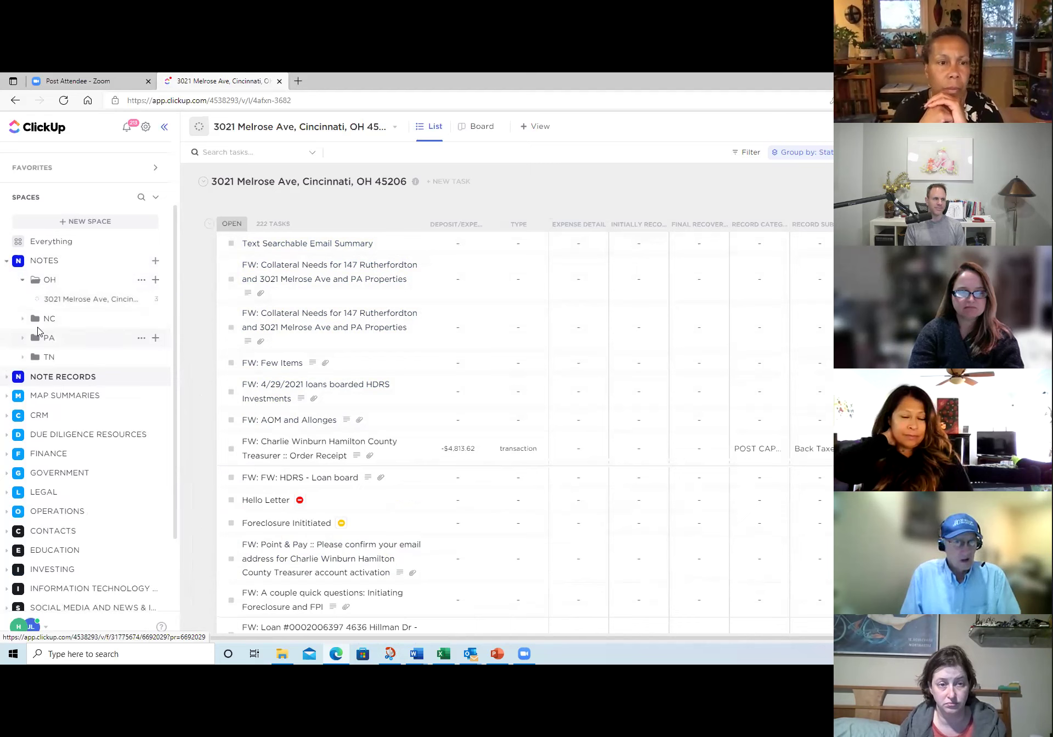
pyautogui.click(3, 377)
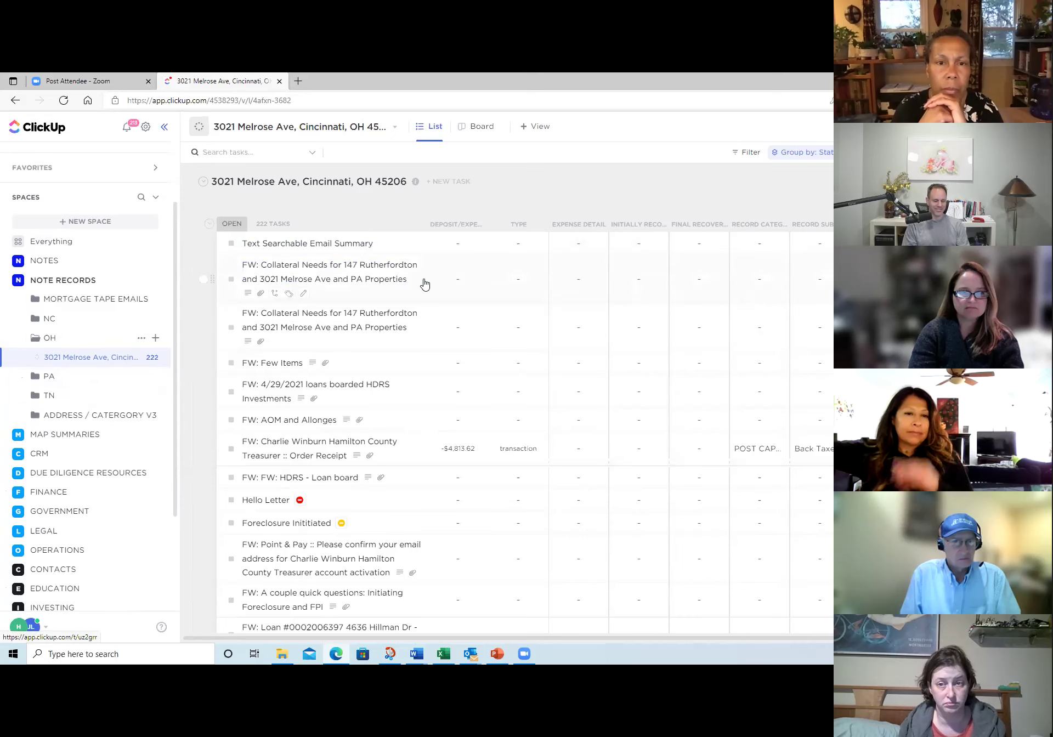
# Step: Check the Text Searchable Email Summary task and review the list's forwarded email records down to the expense transactions with their recovery fields
pyautogui.click(321, 243)
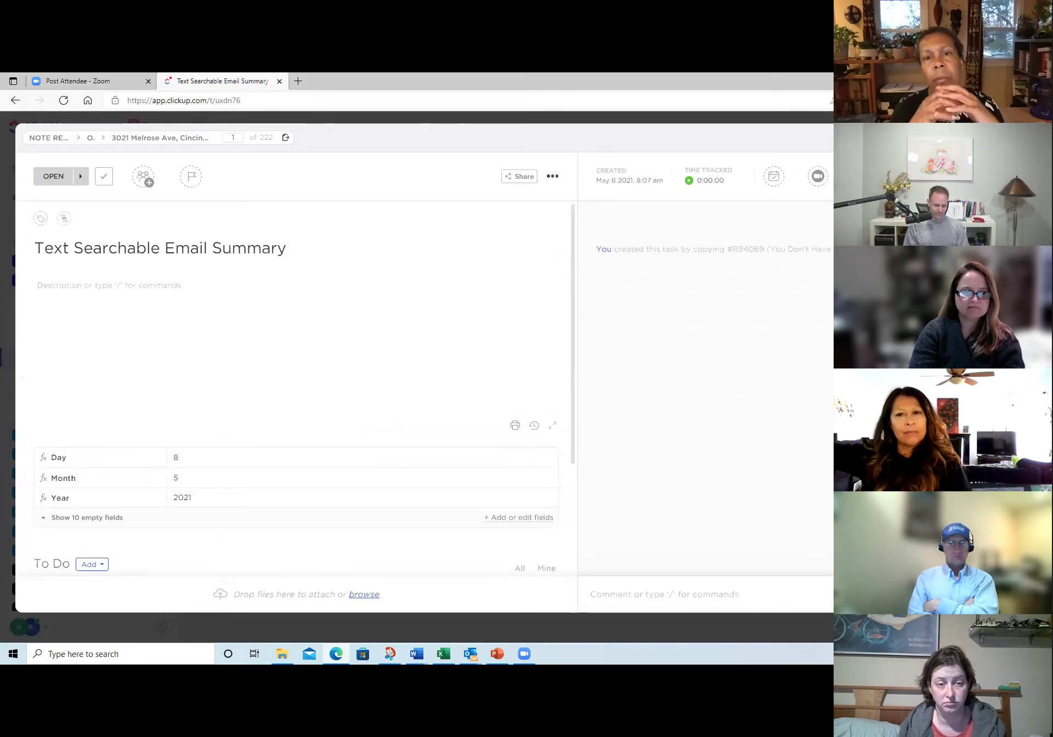
pyautogui.press('Escape')
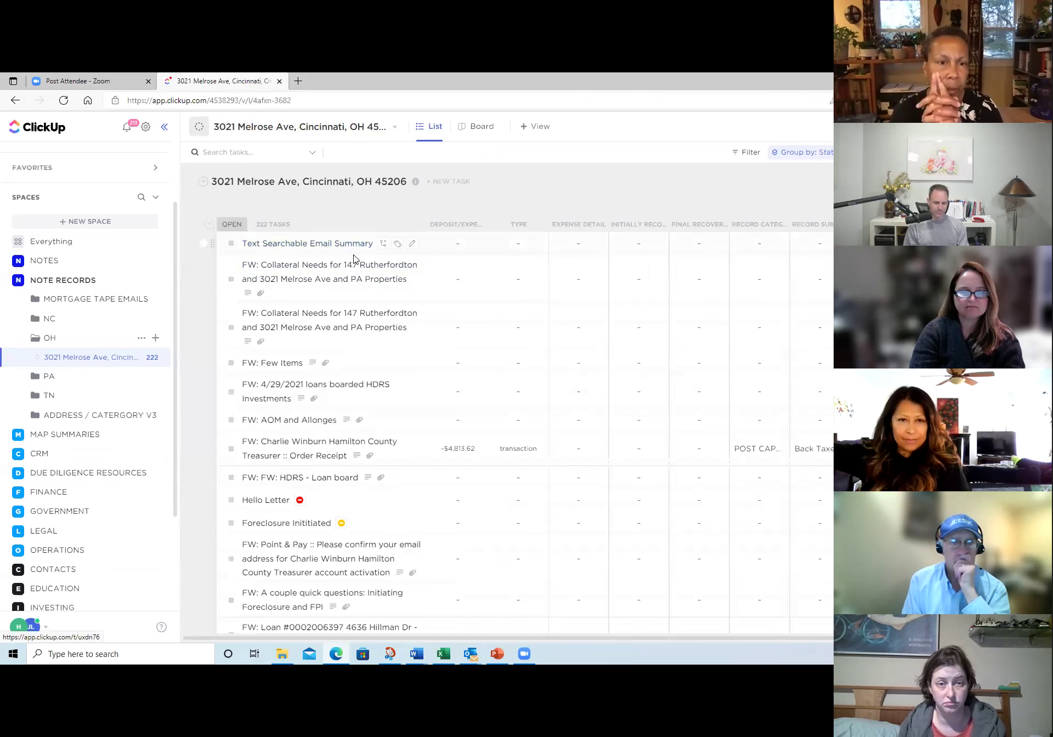
pyautogui.scroll(-5, 378, 362)
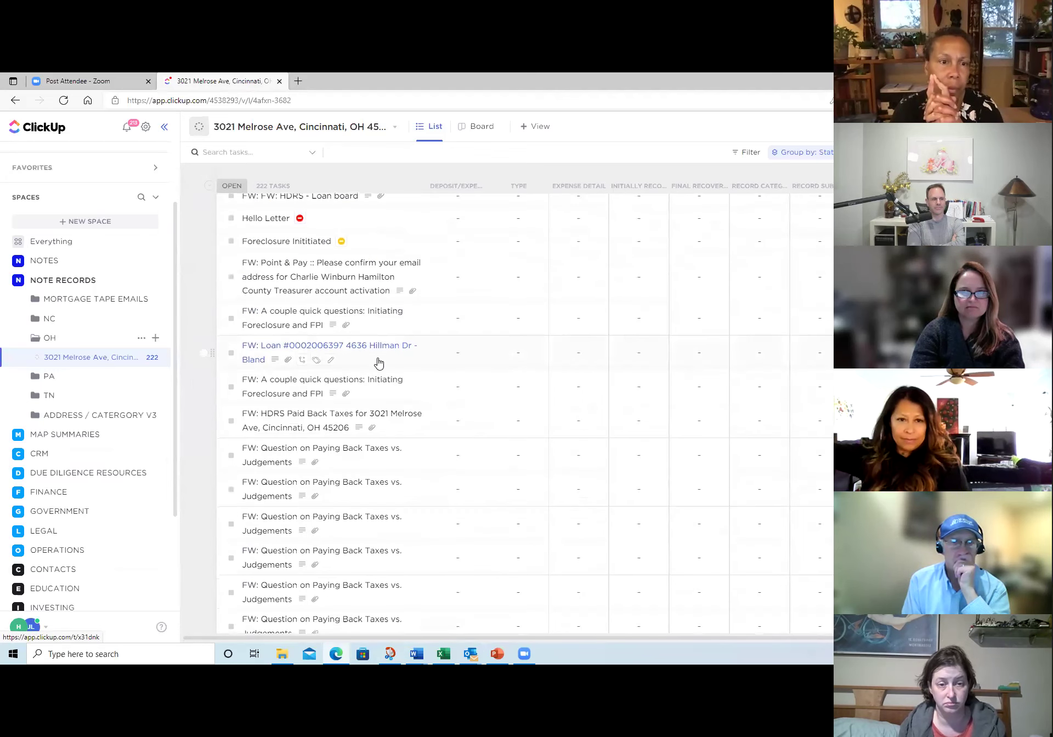
pyautogui.scroll(5, 355, 399)
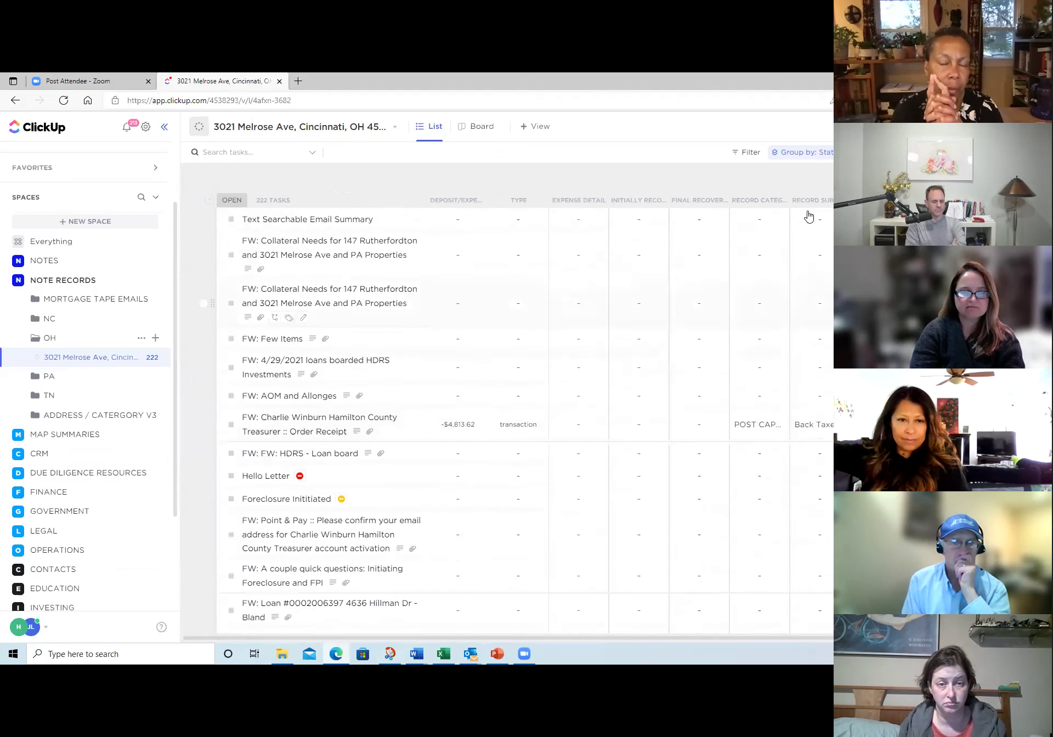
pyautogui.scroll(-10, 594, 371)
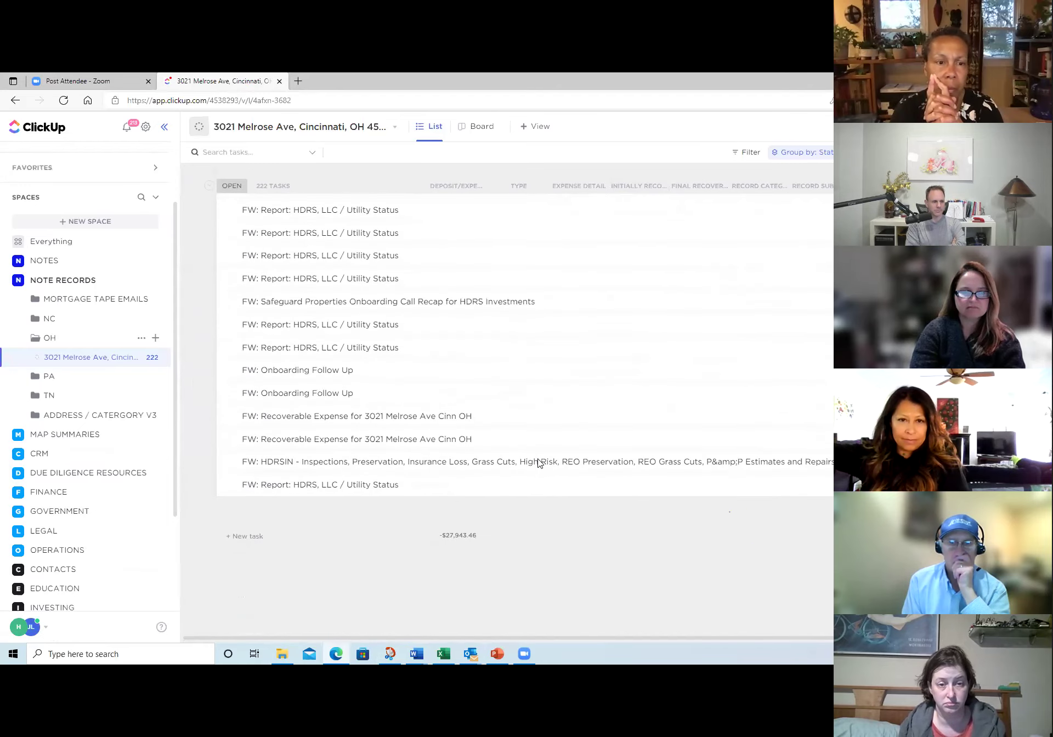
pyautogui.scroll(-10, 467, 474)
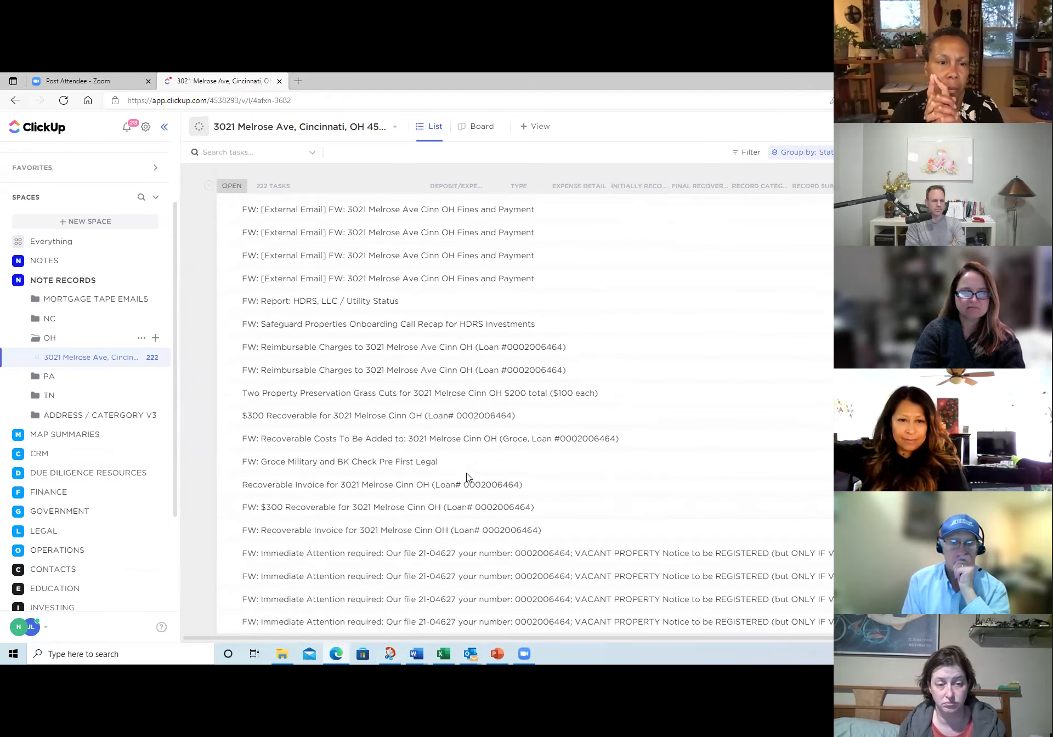
pyautogui.scroll(-6, 466, 478)
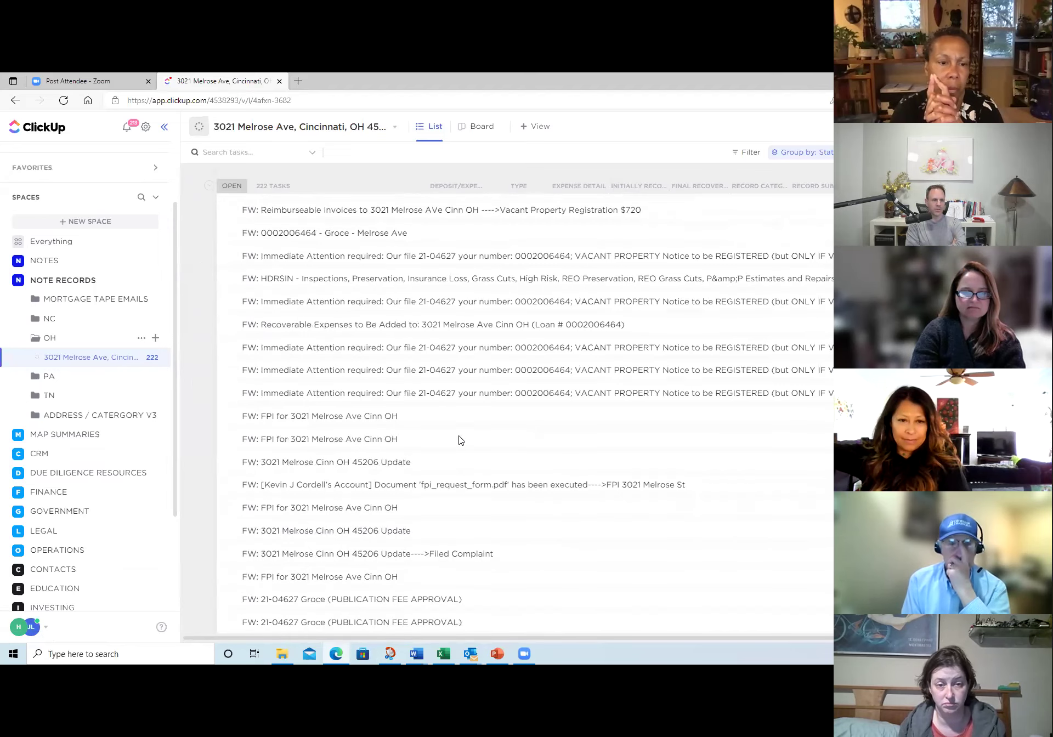
pyautogui.scroll(-10, 489, 384)
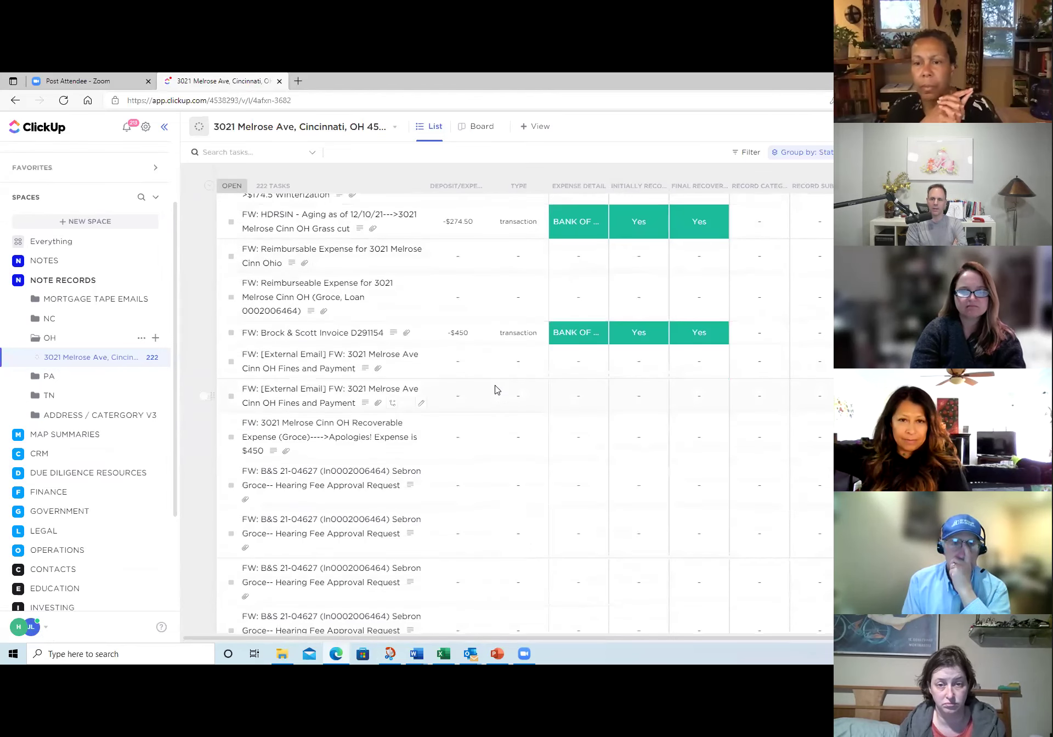
pyautogui.scroll(3, 496, 390)
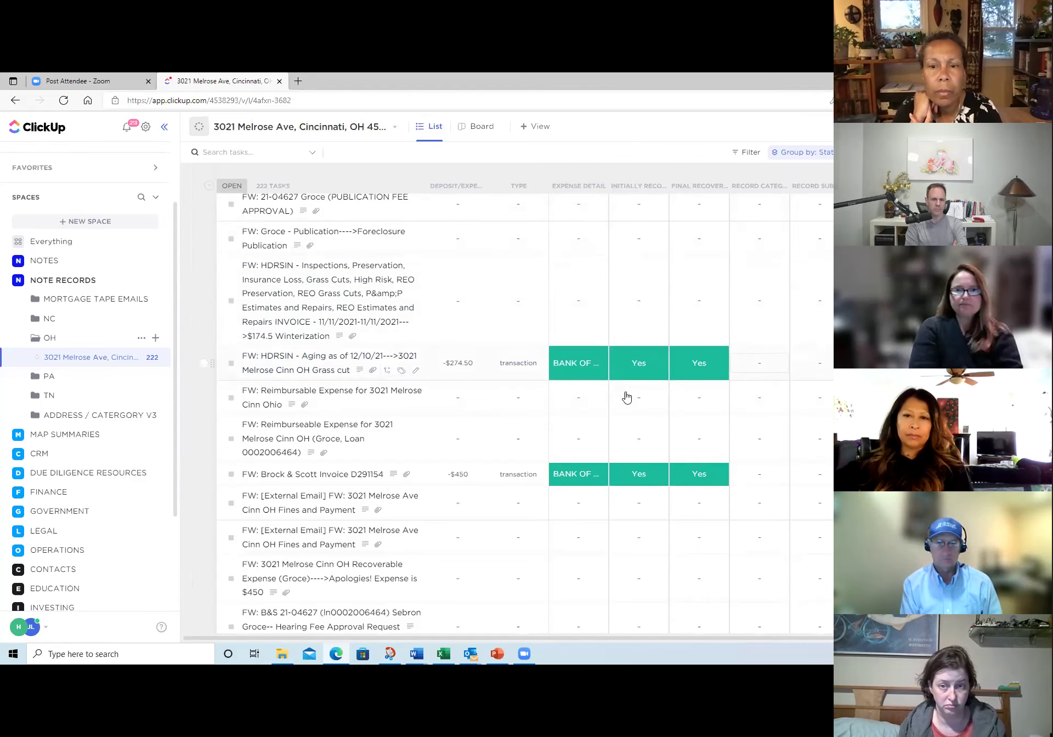
# Step: Review the remaining forwarded email records and expense transactions down to the deposit/expense total at the end of the Cincinnati list
pyautogui.scroll(-10, 627, 397)
pyautogui.scroll(-15, 651, 332)
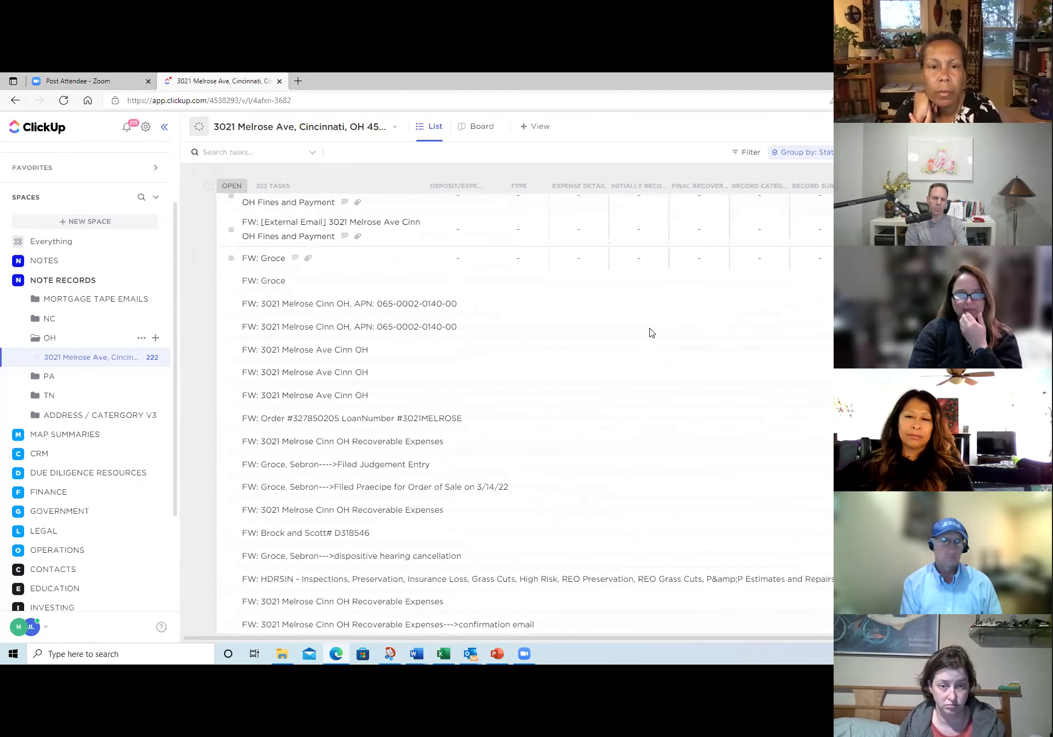
pyautogui.scroll(-5, 592, 329)
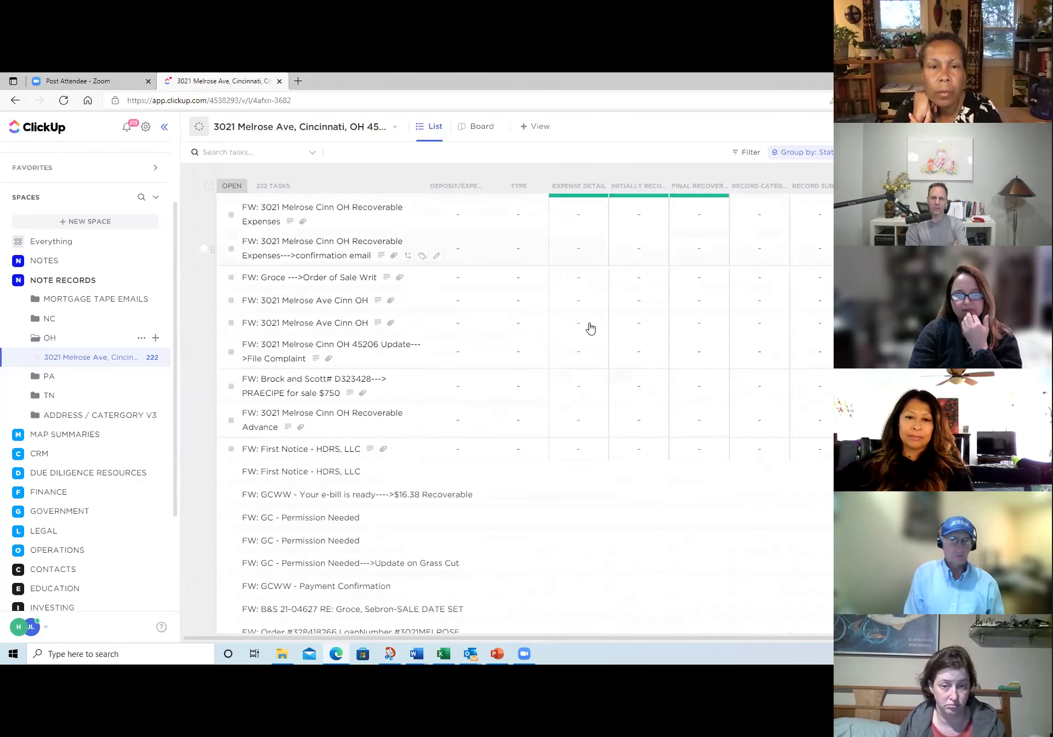
pyautogui.scroll(-5, 591, 328)
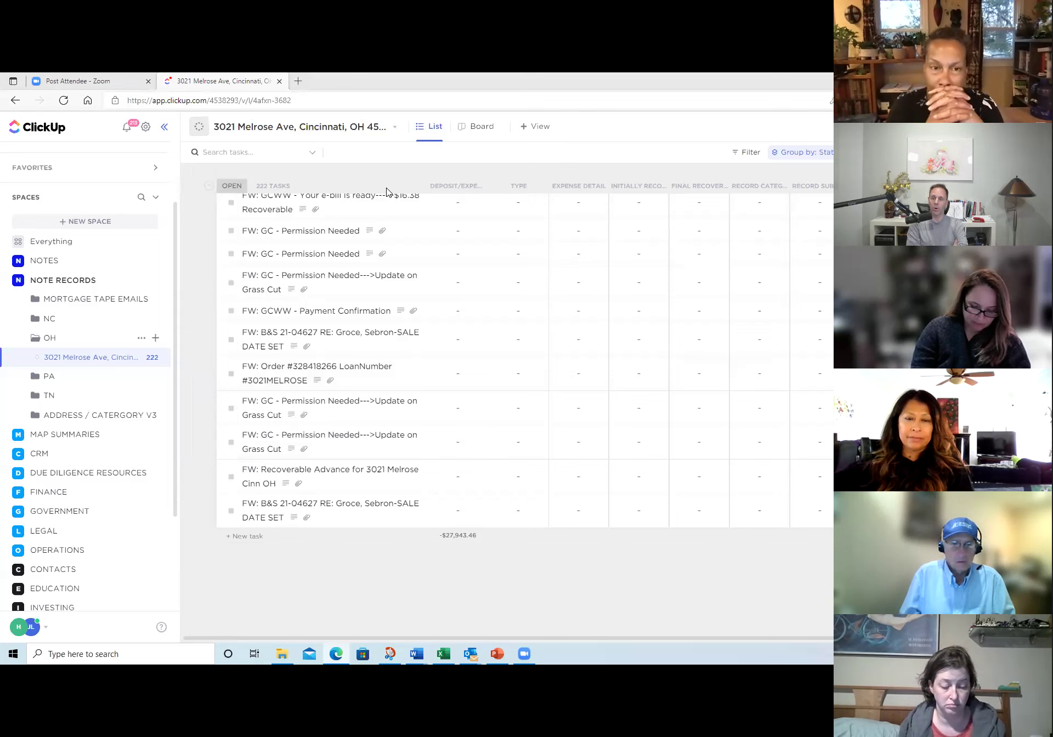
pyautogui.scroll(10, 748, 400)
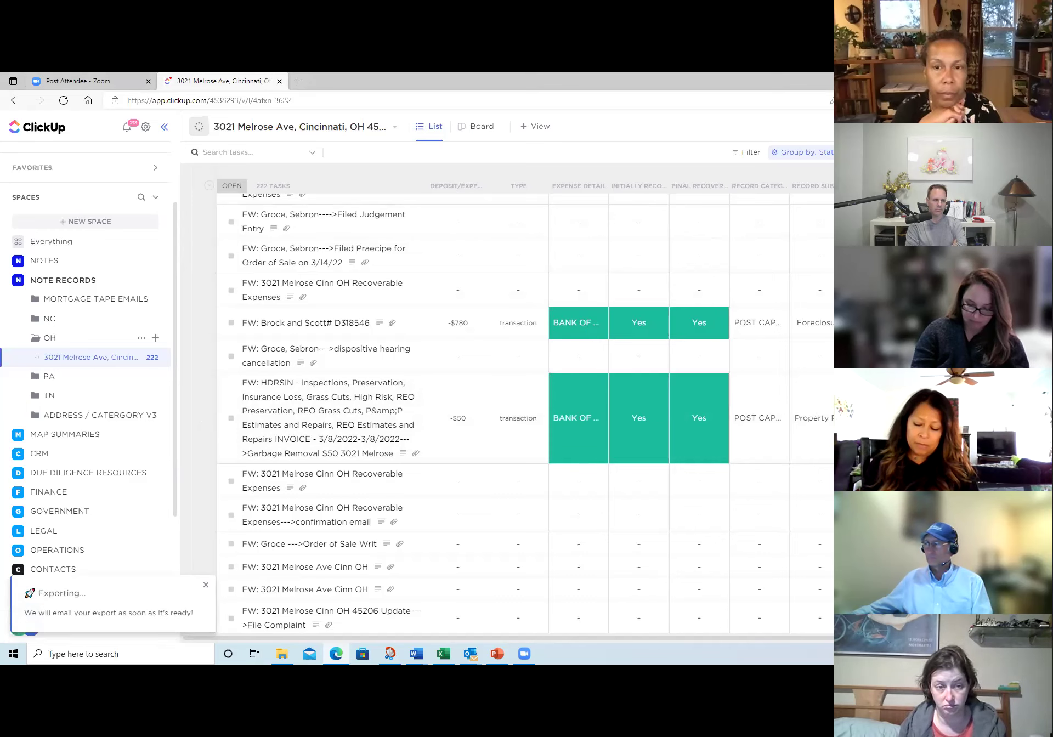
# Step: View the exported Excel workbook of the Cincinnati list full size and check its task names, deposit/expense amounts and expense detail columns
pyautogui.click(808, 153)
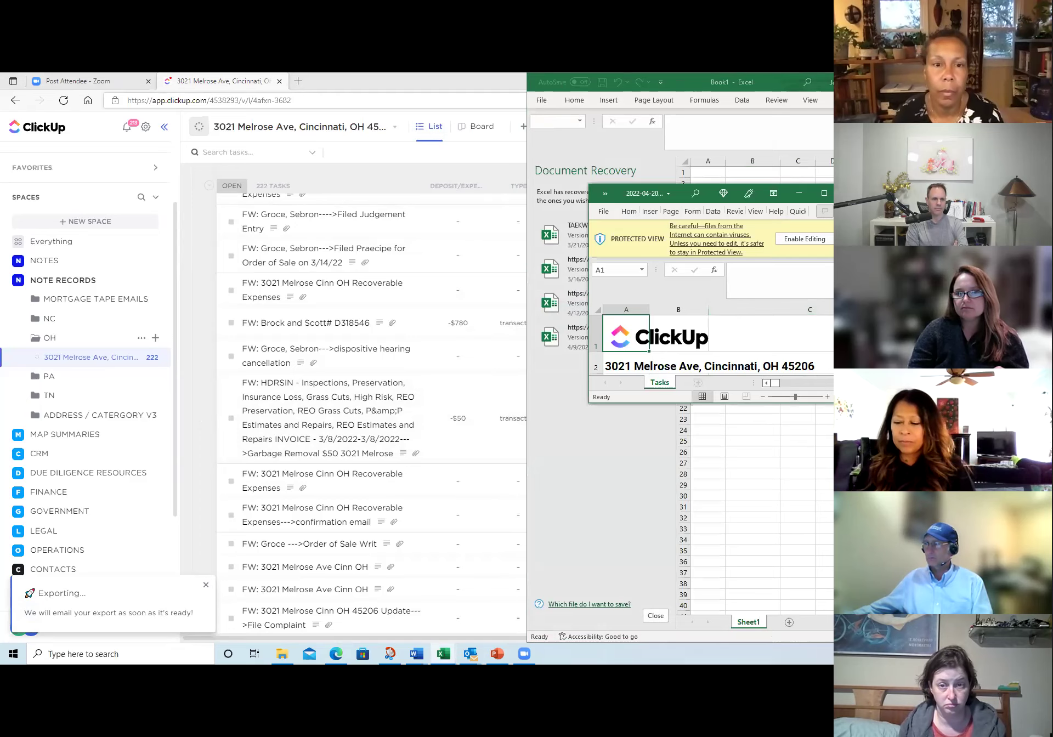
pyautogui.click(824, 193)
pyautogui.scroll(-7, 188, 357)
pyautogui.click(232, 378)
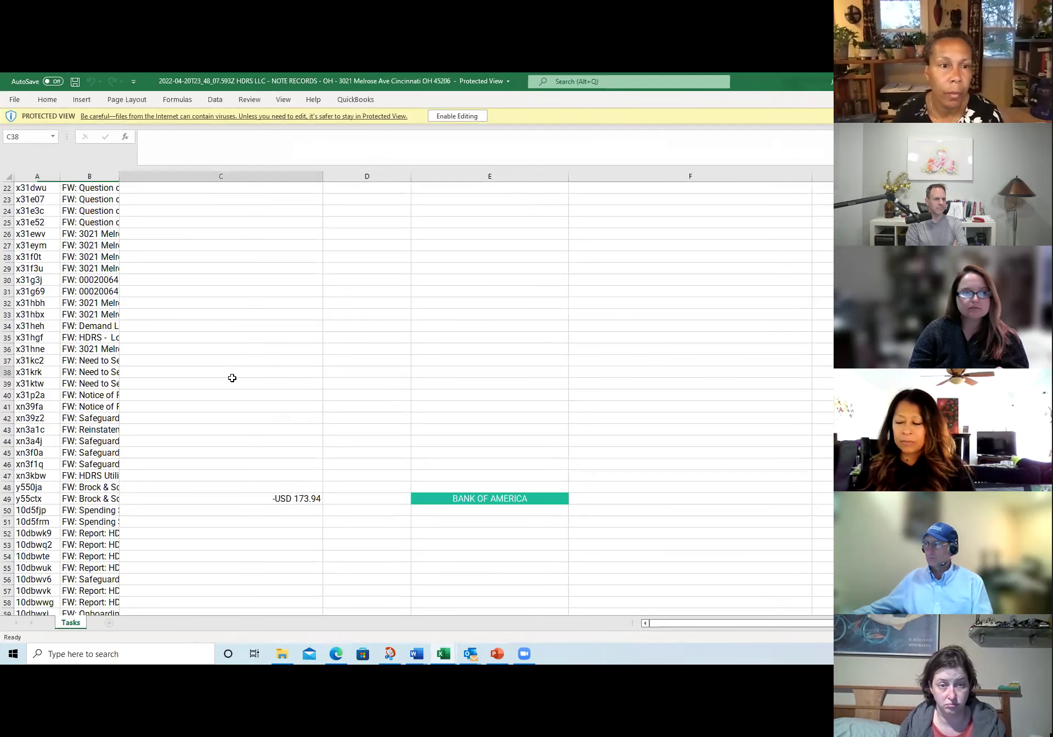
pyautogui.rightClick(232, 378)
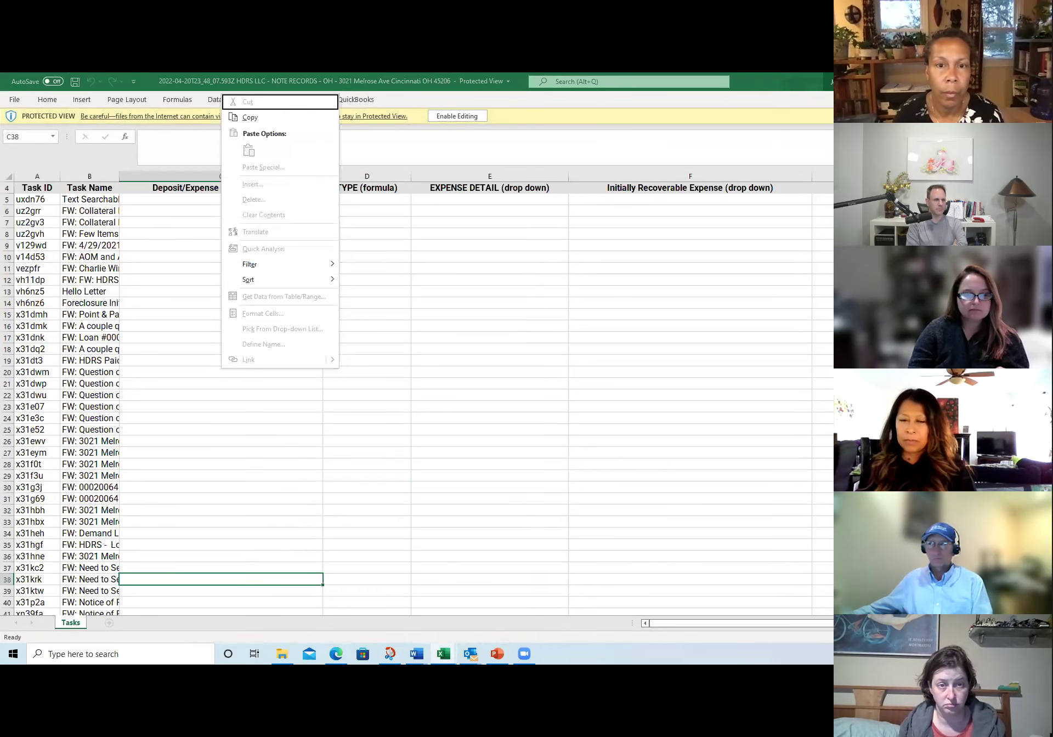
pyautogui.press('Escape')
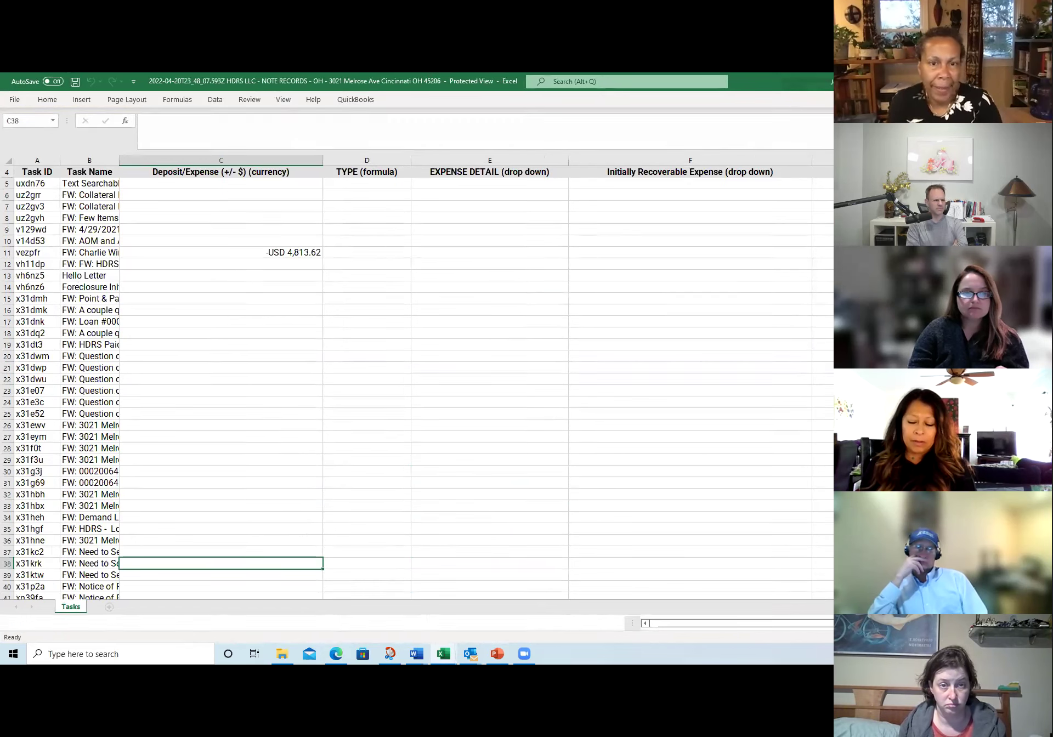
# Step: Close the Excel windows without saving Book1 and return to the deposit/expense total of the ClickUp records list
pyautogui.hotkey('alt', 'Tab')
pyautogui.hotkey('alt', 'F4')
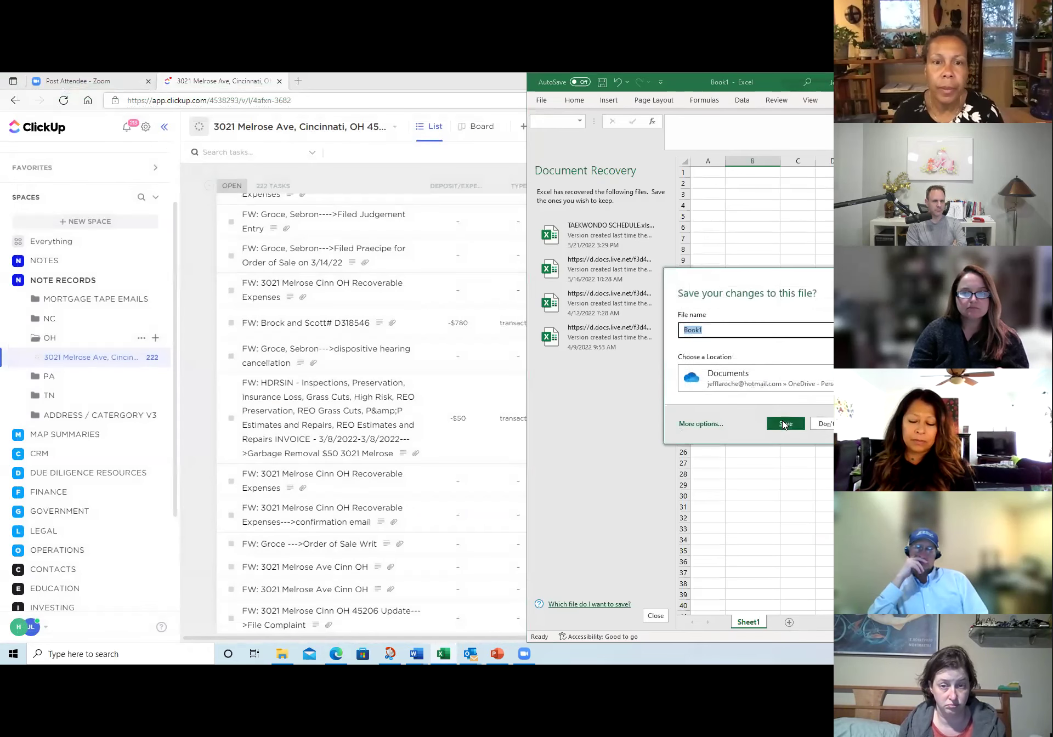
pyautogui.click(828, 424)
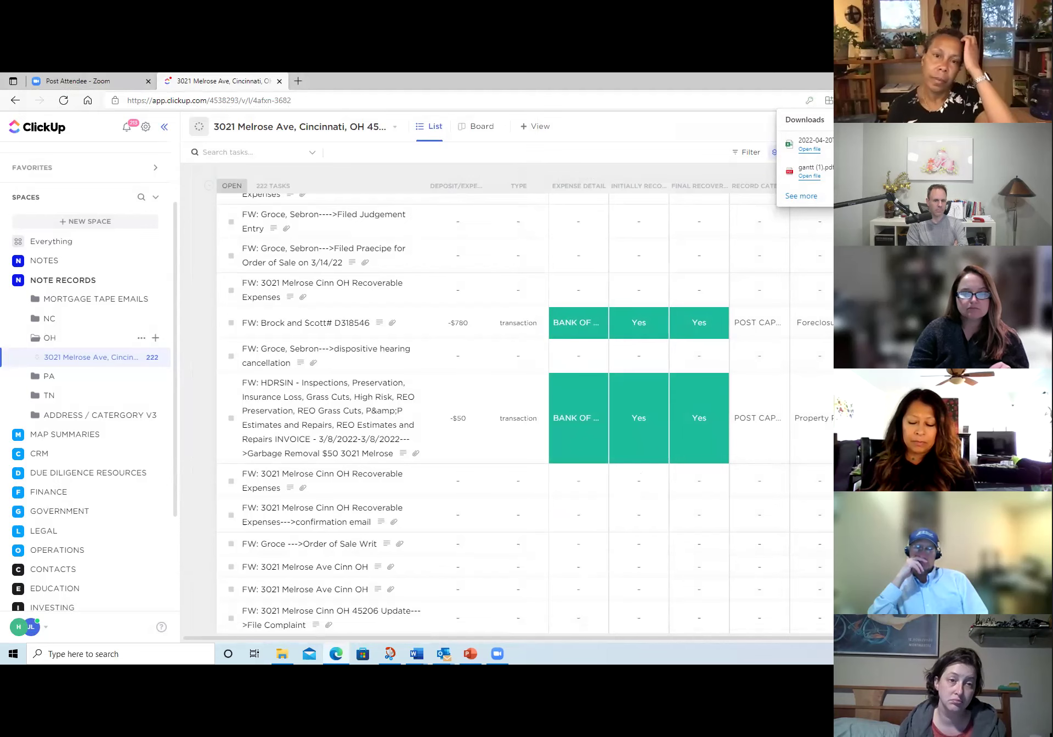
pyautogui.scroll(-10, 493, 412)
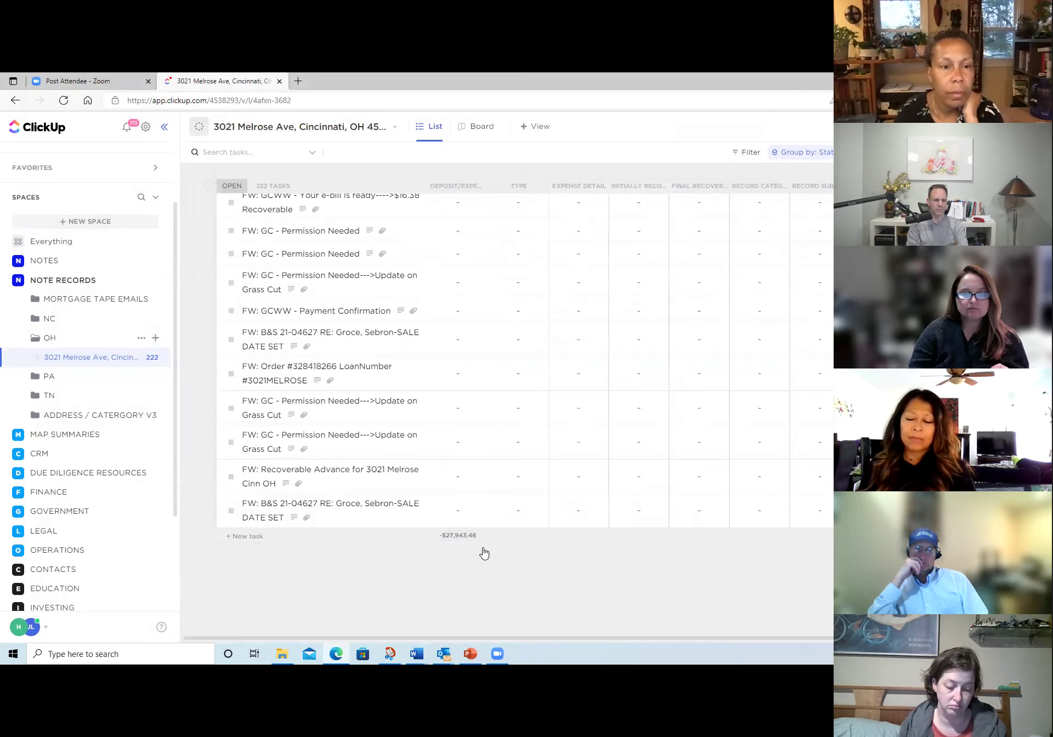
# Step: Open the GOVERNMENT space's county records and expand its FL folder
pyautogui.scroll(-3, 24, 417)
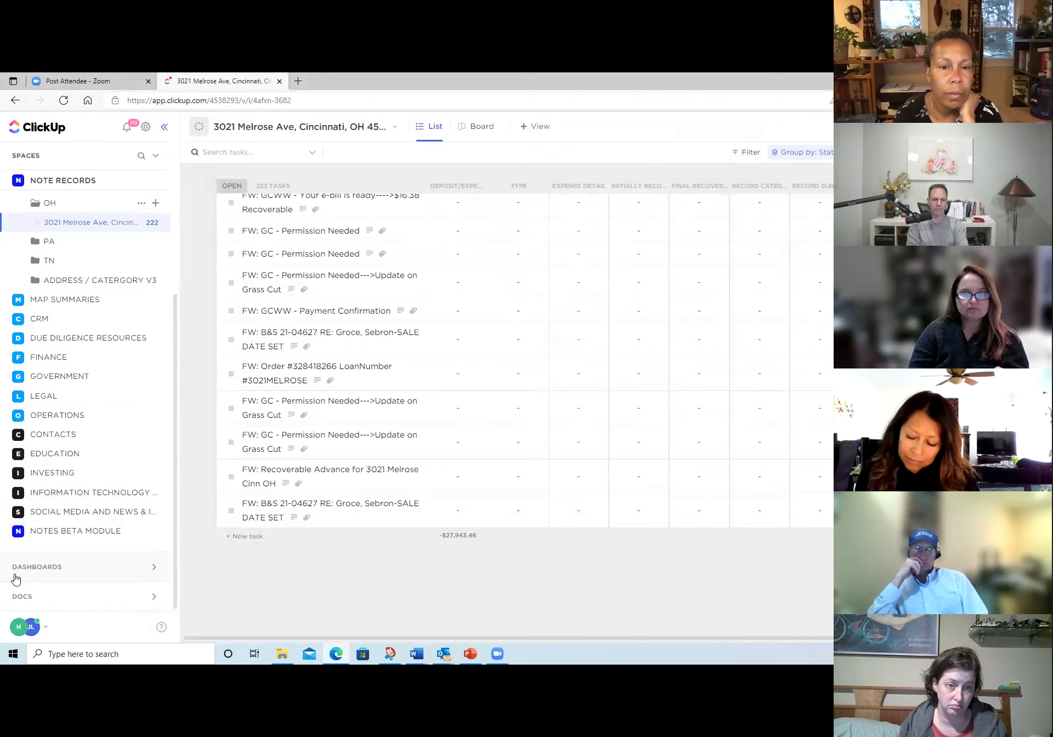
pyautogui.click(10, 382)
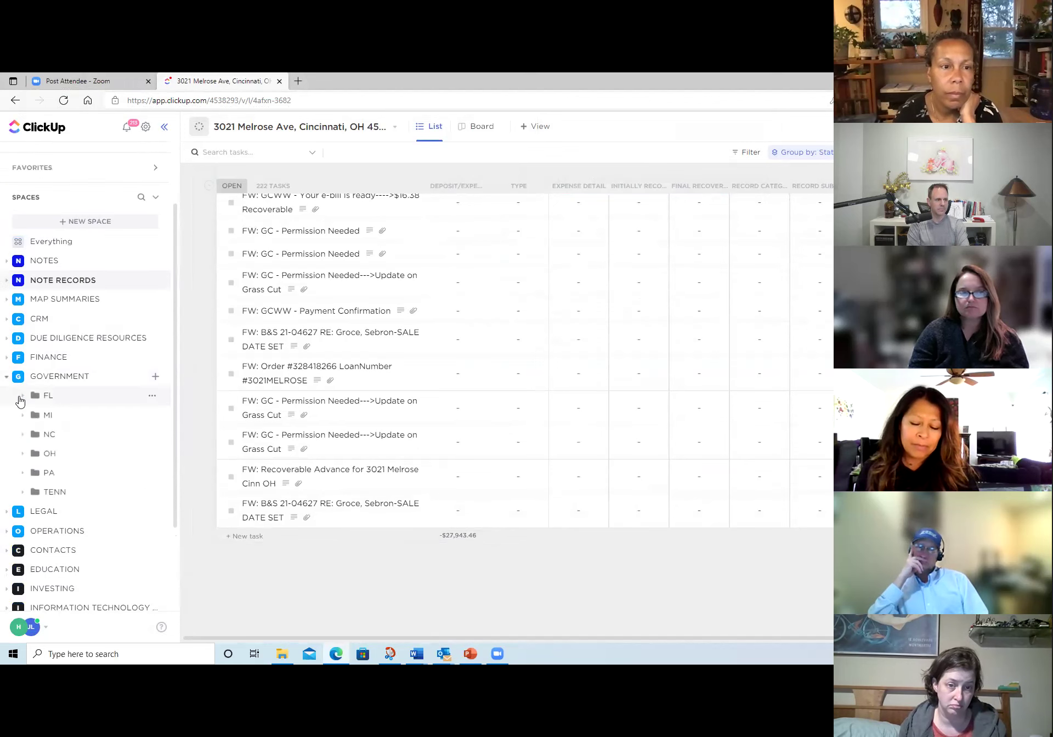
pyautogui.click(60, 377)
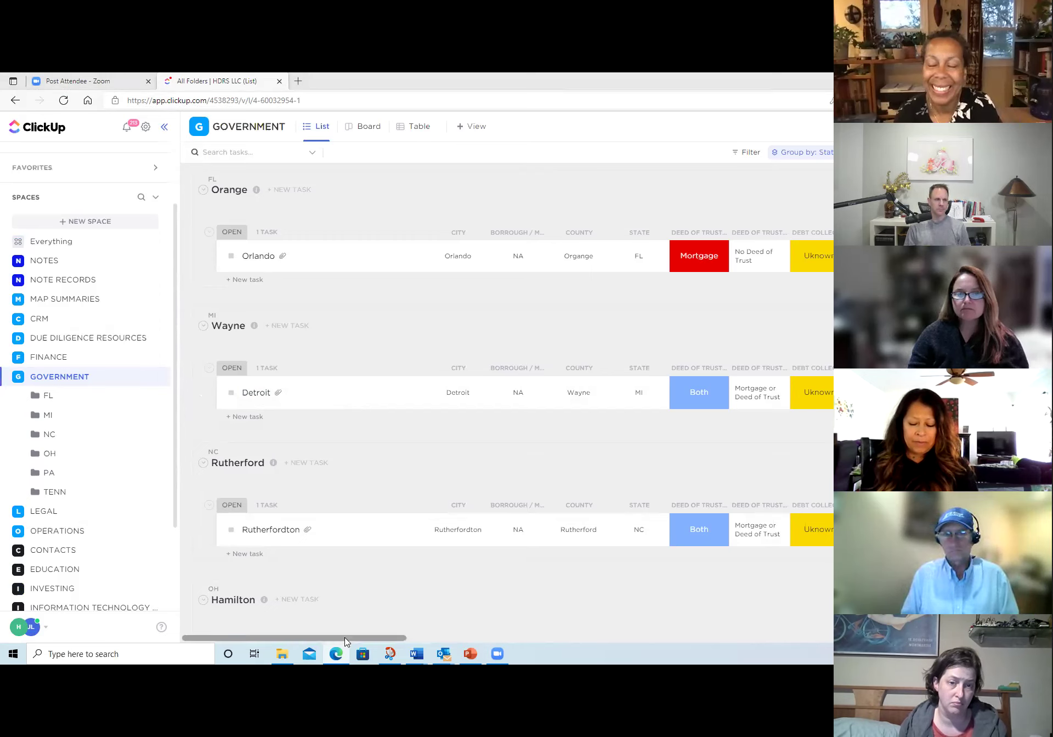
pyautogui.hscroll(5, 345, 639)
pyautogui.hscroll(-5, 342, 640)
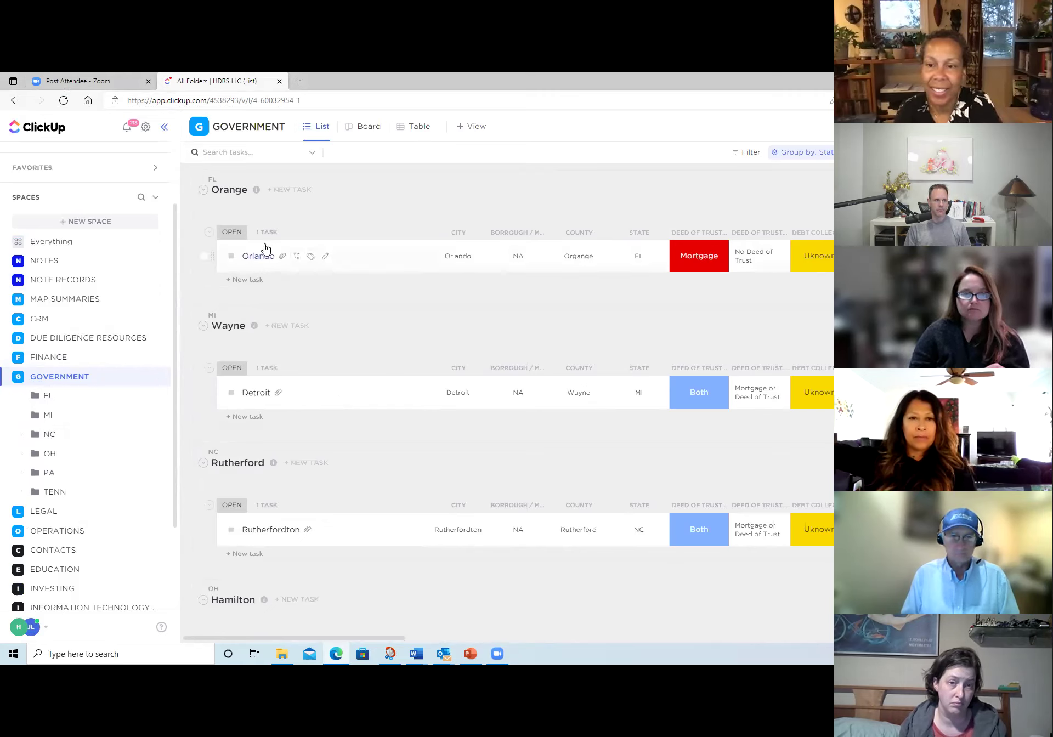
pyautogui.click(22, 396)
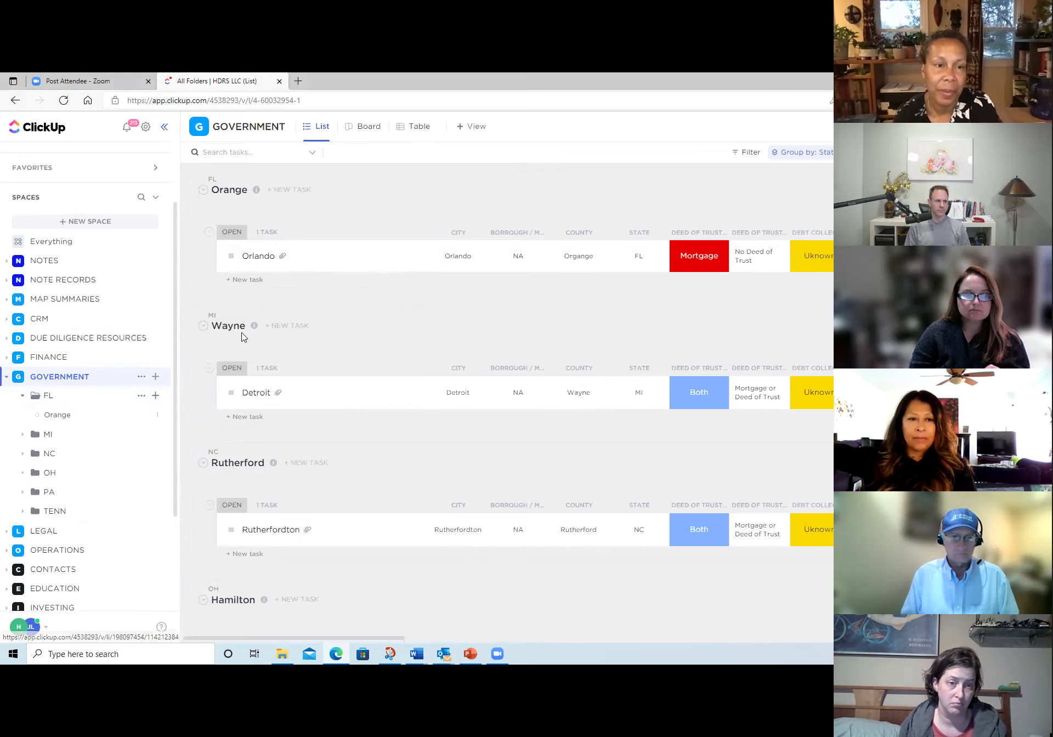
# Step: Examine the counties' SOL and tax lookup fields, including Orlando's Title VIII Chapter 95 text and the options for SOL from last payment
pyautogui.moveTo(304, 638); pyautogui.dragTo(571, 655)
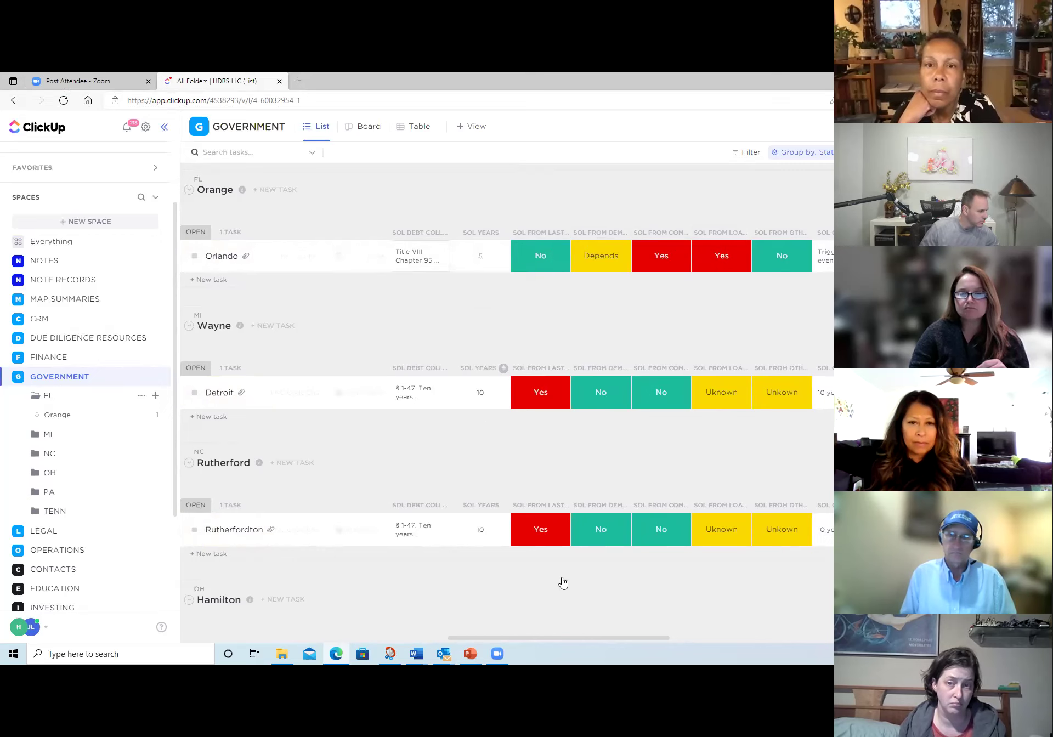
pyautogui.moveTo(630, 640); pyautogui.dragTo(565, 643)
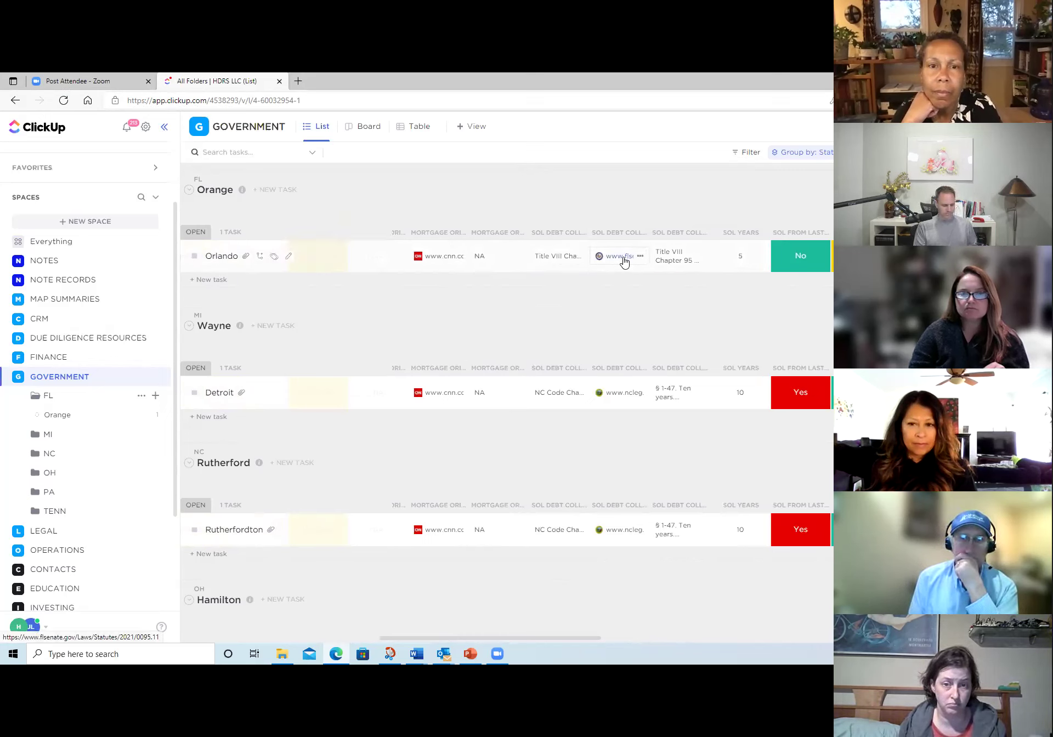
pyautogui.click(674, 265)
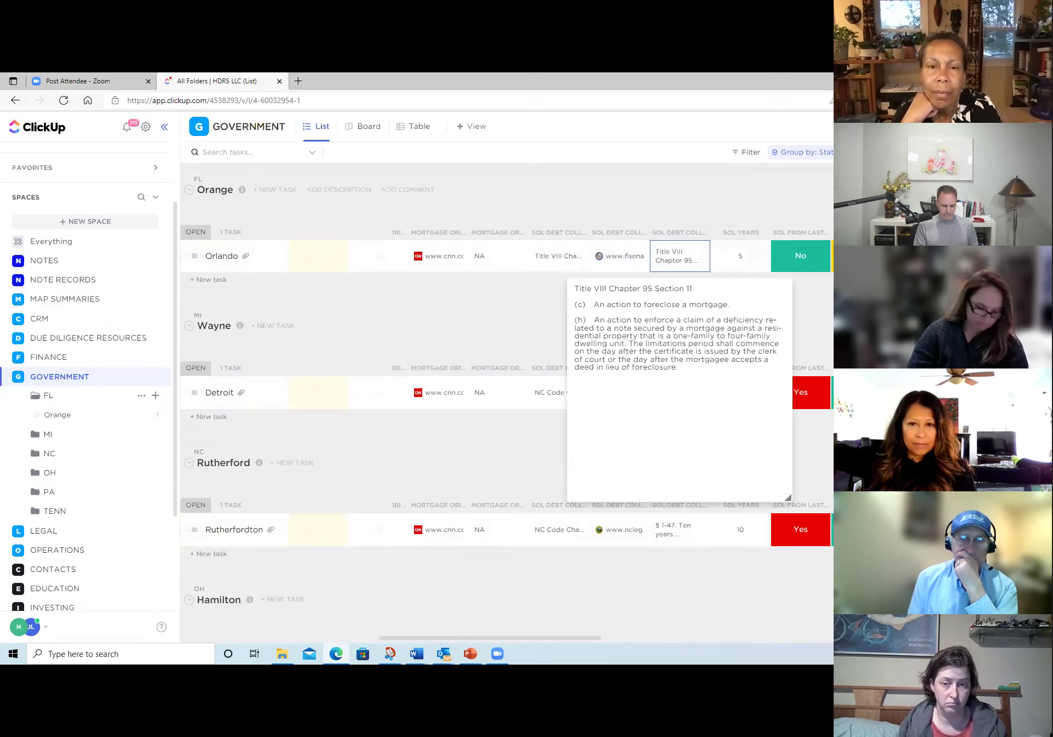
pyautogui.click(801, 267)
pyautogui.click(801, 264)
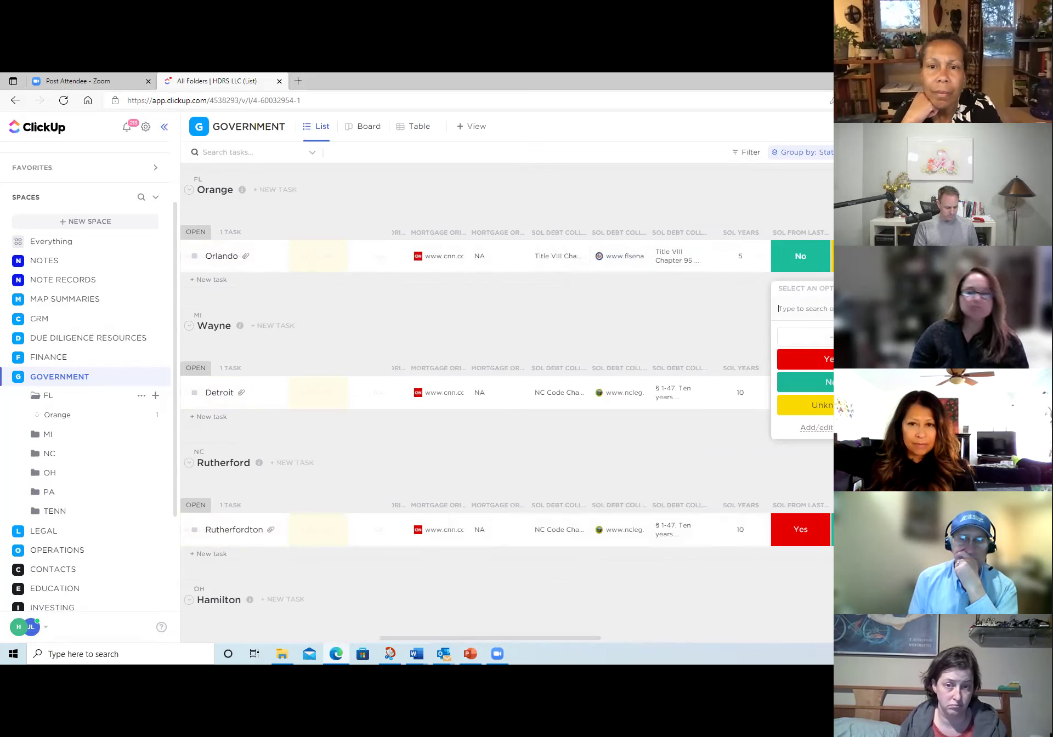
pyautogui.press('Escape')
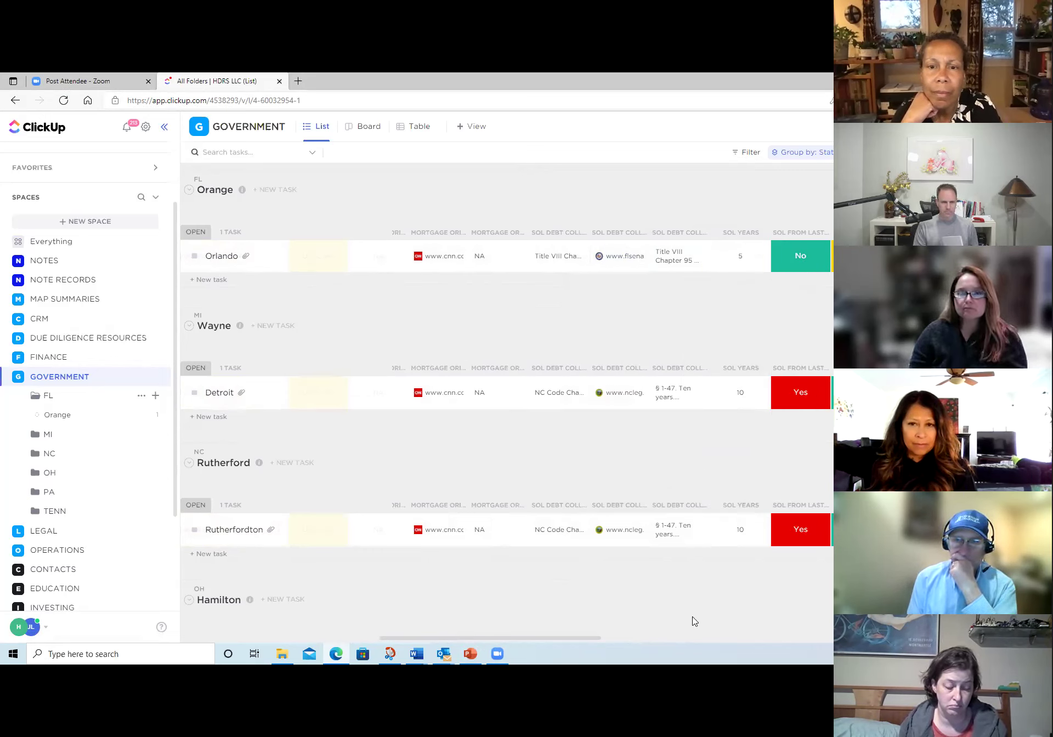
pyautogui.moveTo(564, 647); pyautogui.dragTo(834, 648)
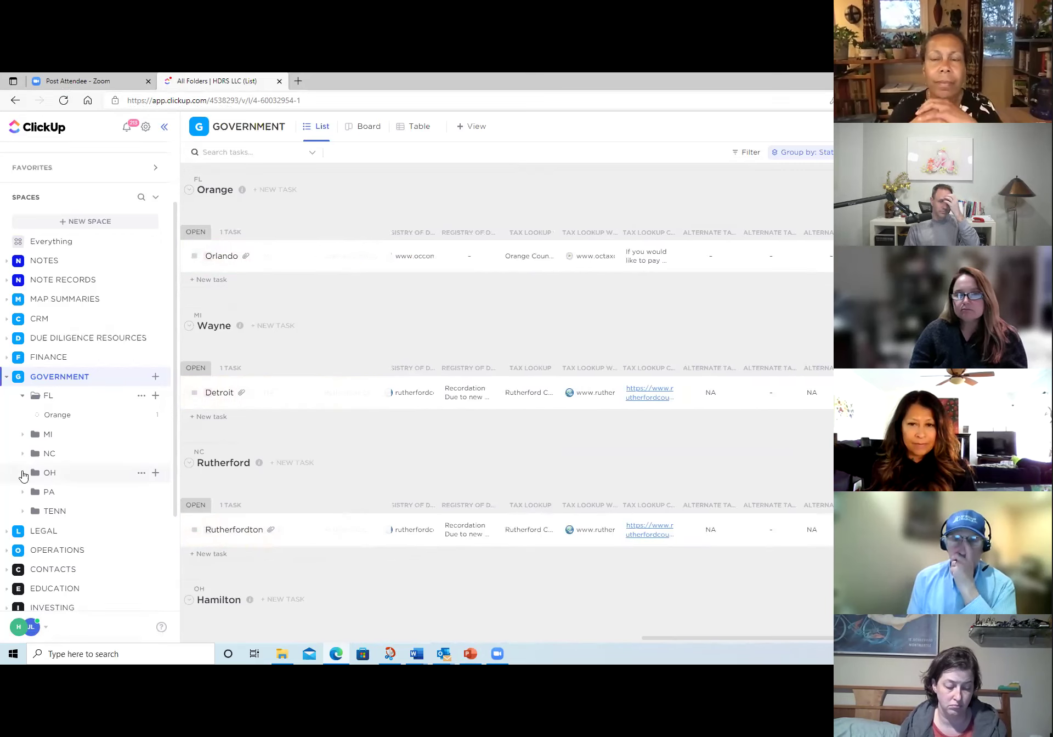
# Step: Open the Allegheny list in the PA folder and look over its courthouse, alternate tax and 3rd party government fields
pyautogui.click(20, 493)
pyautogui.click(63, 512)
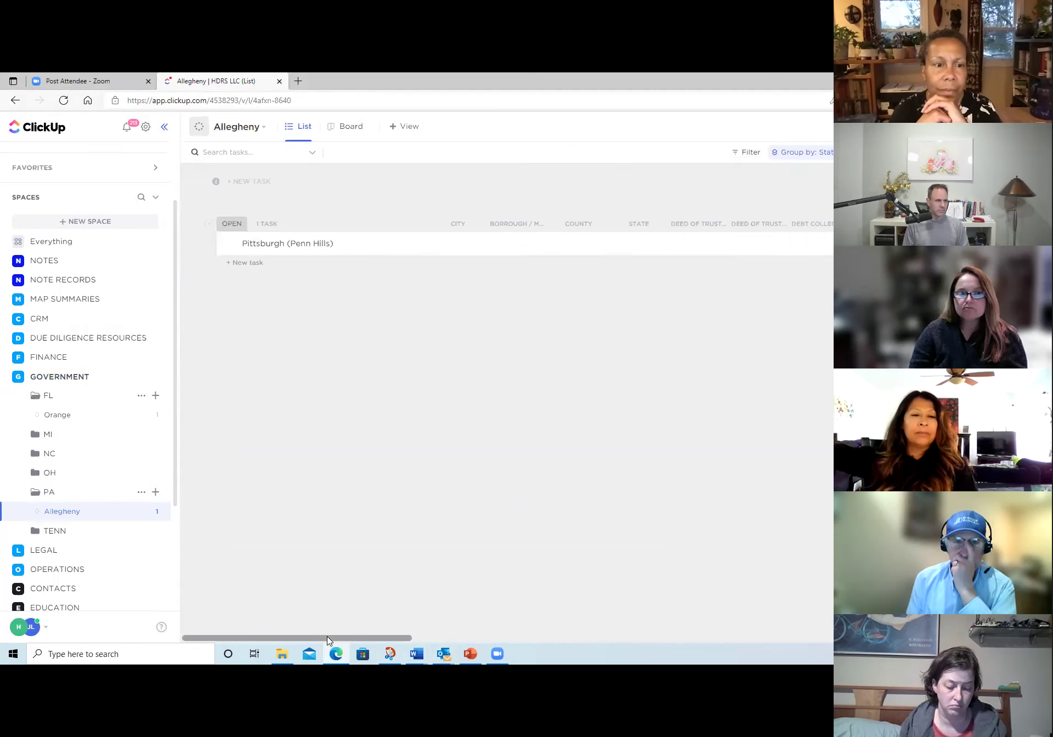
pyautogui.moveTo(328, 639); pyautogui.dragTo(879, 639)
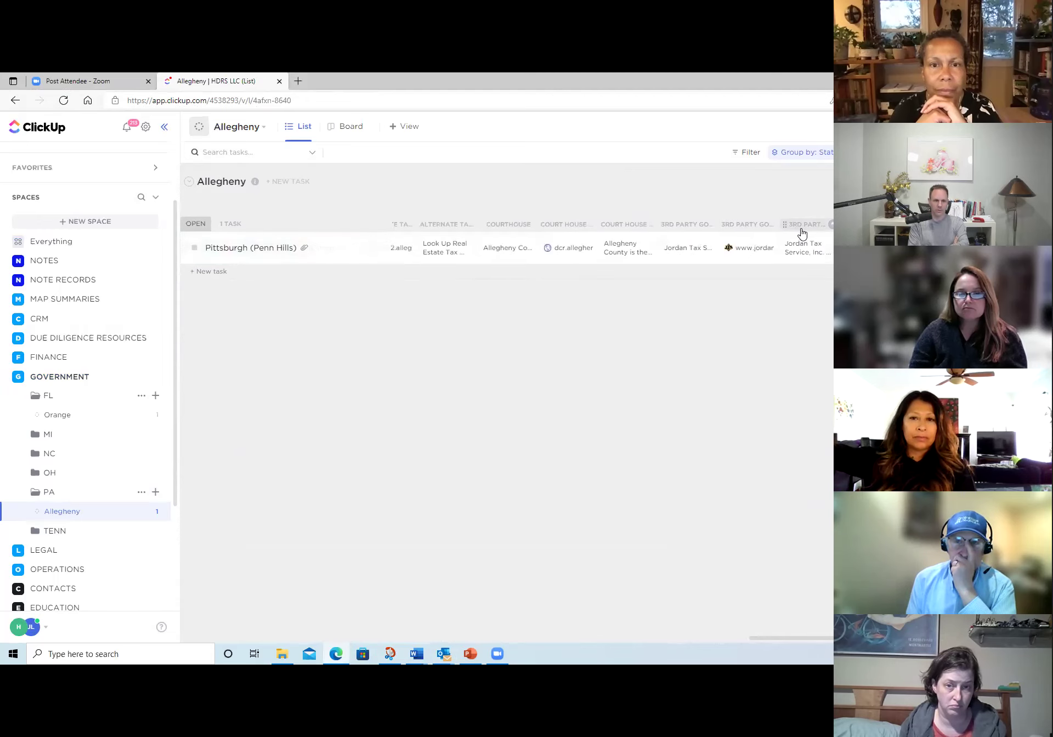
pyautogui.moveTo(796, 232); pyautogui.dragTo(749, 237)
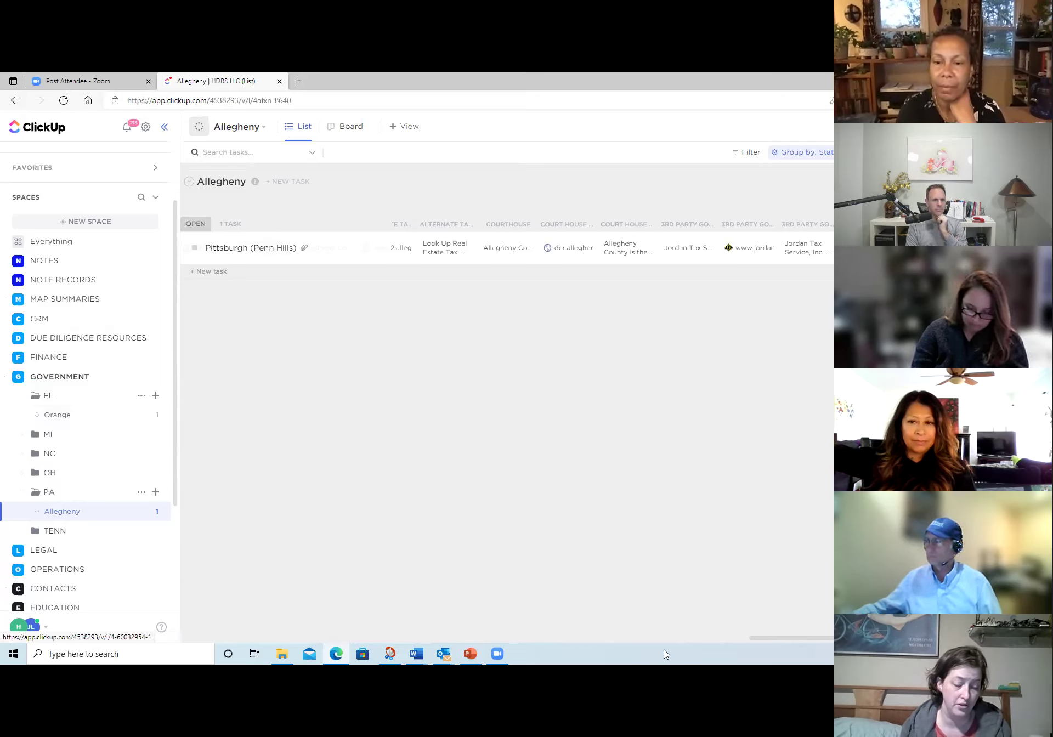
pyautogui.moveTo(789, 637); pyautogui.dragTo(162, 632)
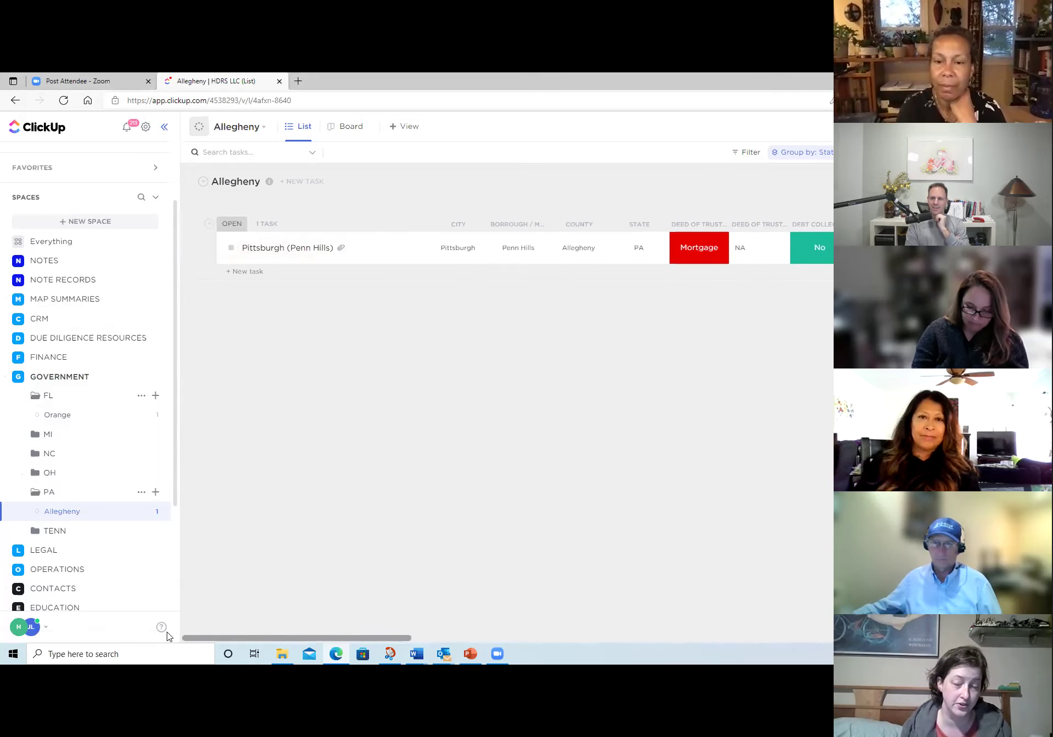
# Step: View the Save as new Template options for the FL folder and close the dialog without saving
pyautogui.scroll(2, 82, 494)
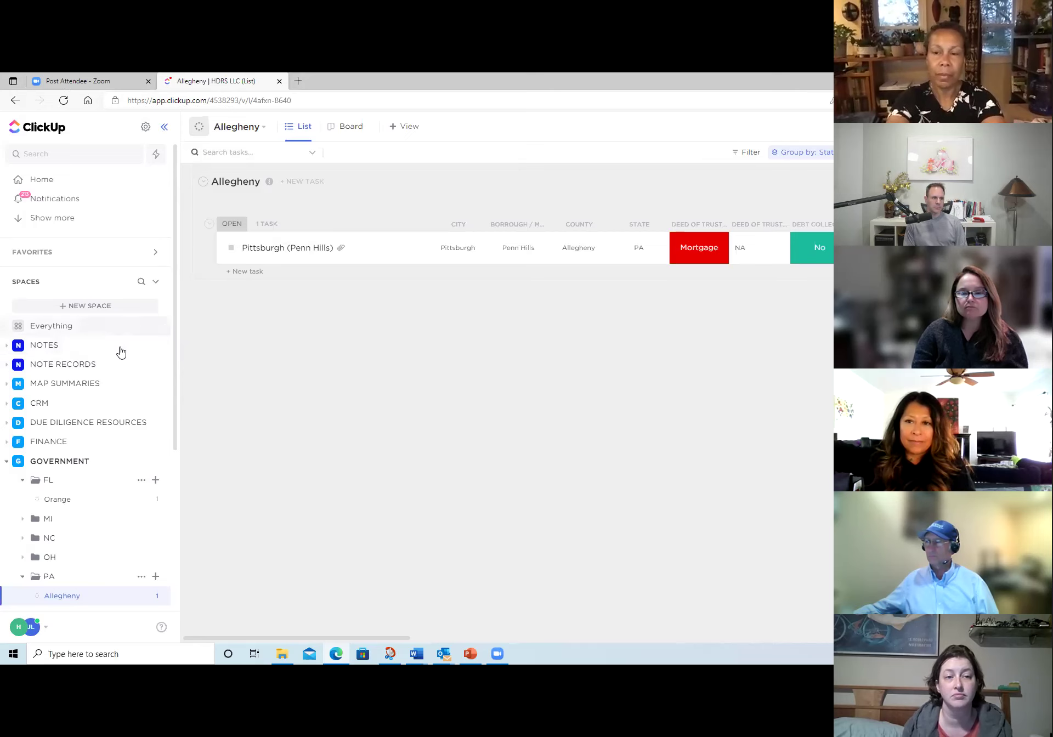
pyautogui.scroll(-3, 49, 447)
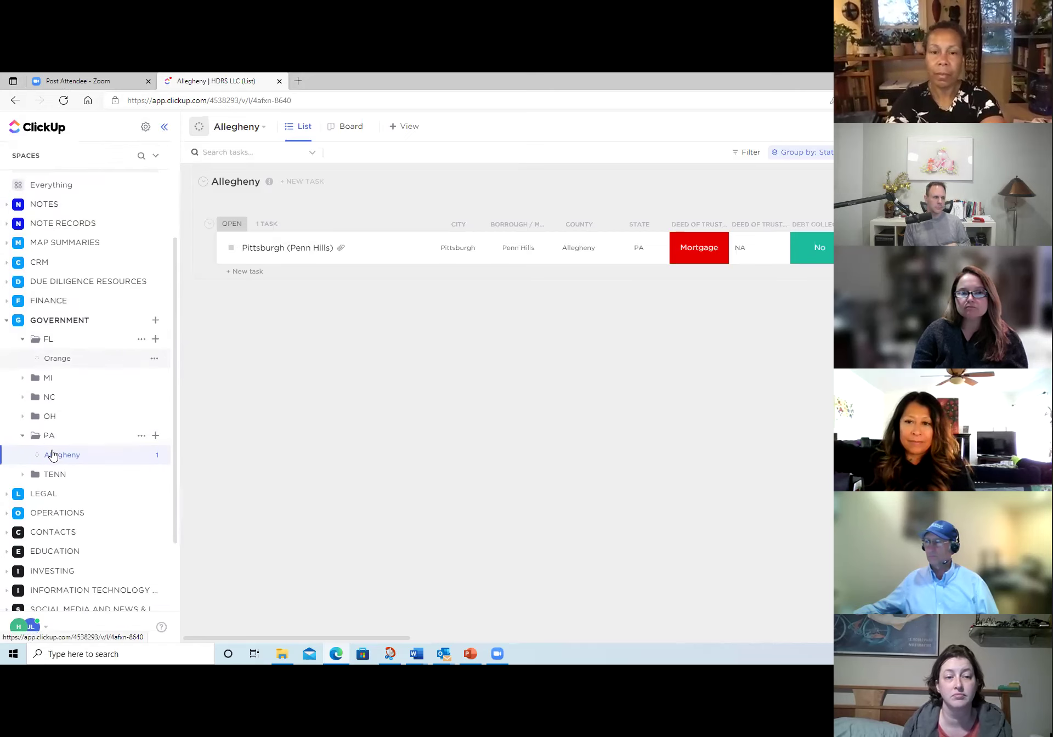
pyautogui.click(141, 342)
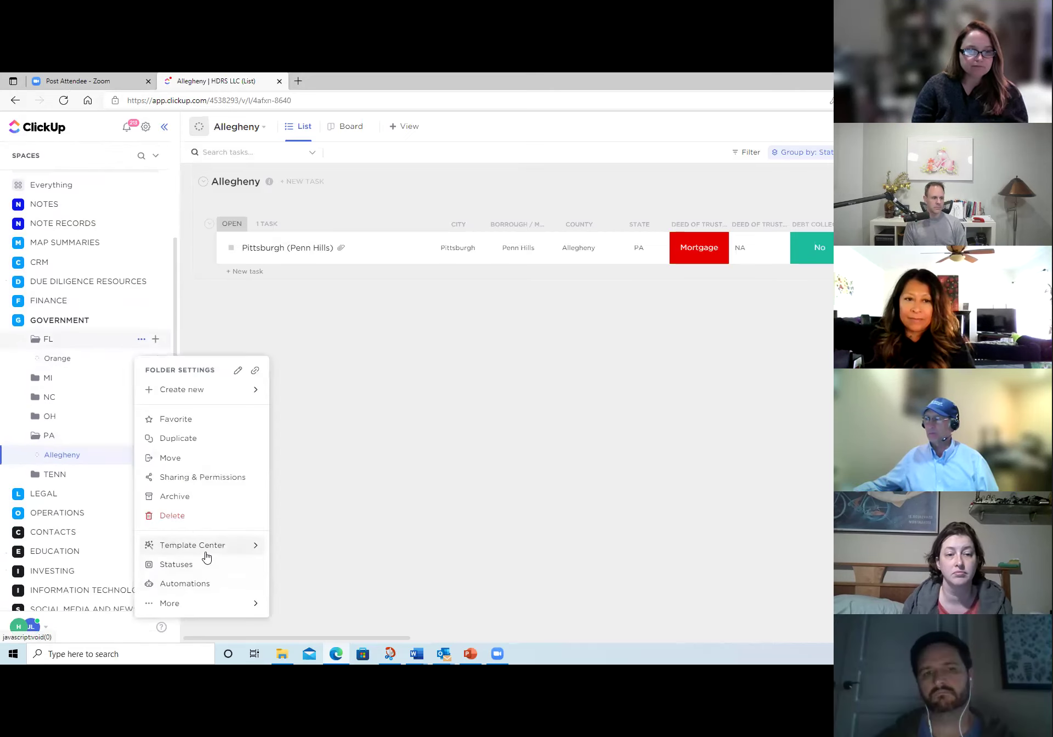
pyautogui.moveTo(205, 545)
pyautogui.click(337, 595)
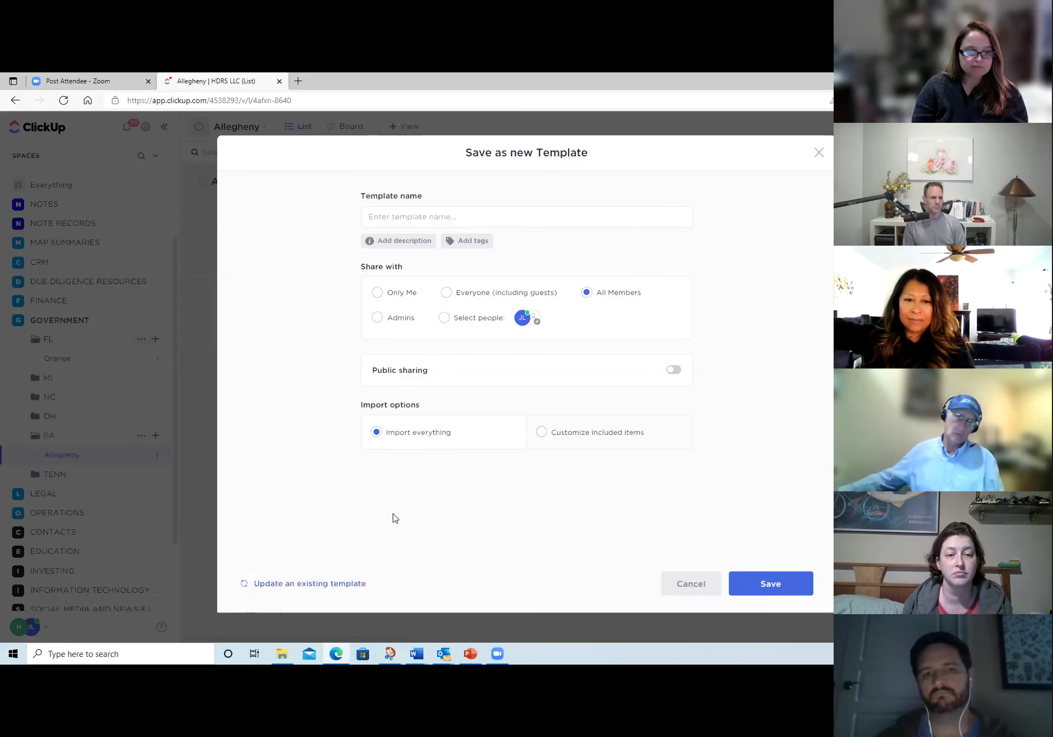
pyautogui.click(820, 154)
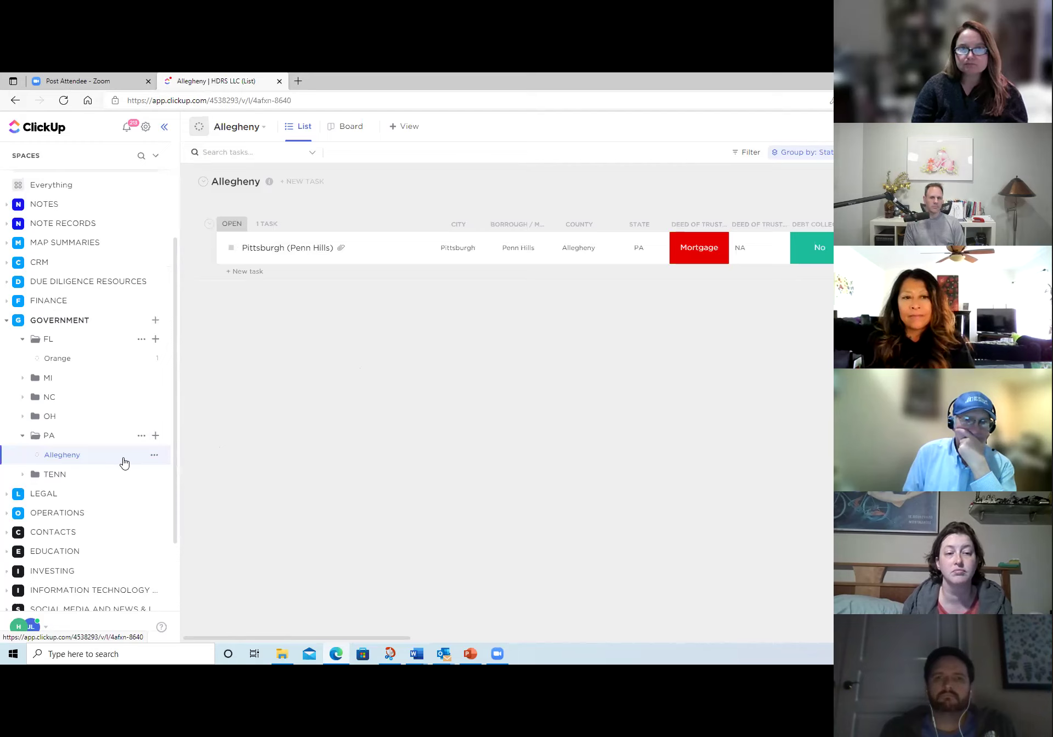
# Step: Open the Dashboards section and expand My Dashboards to list the available dashboards
pyautogui.moveTo(169, 446); pyautogui.dragTo(172, 541)
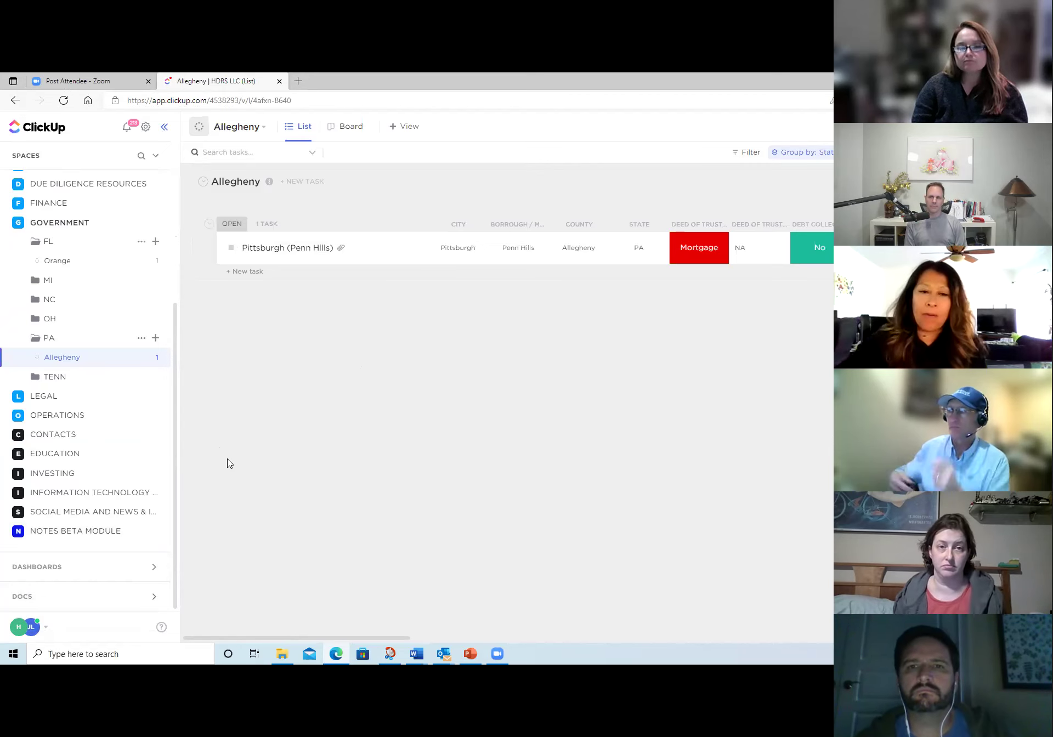
pyautogui.scroll(2, 40, 568)
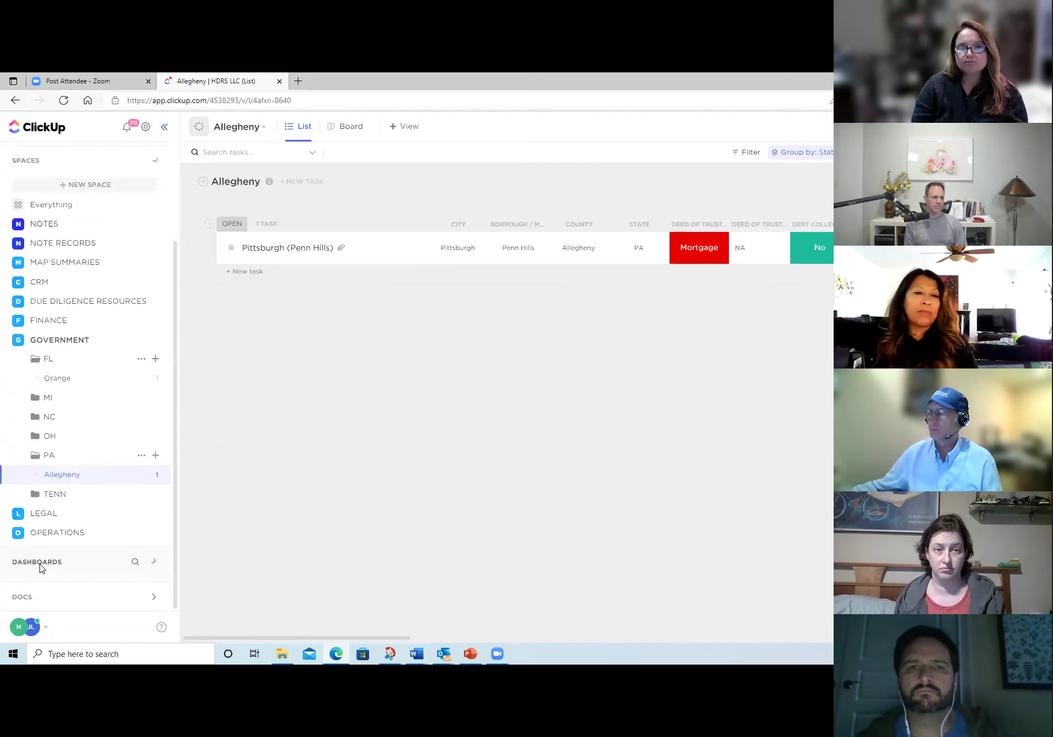
pyautogui.click(39, 565)
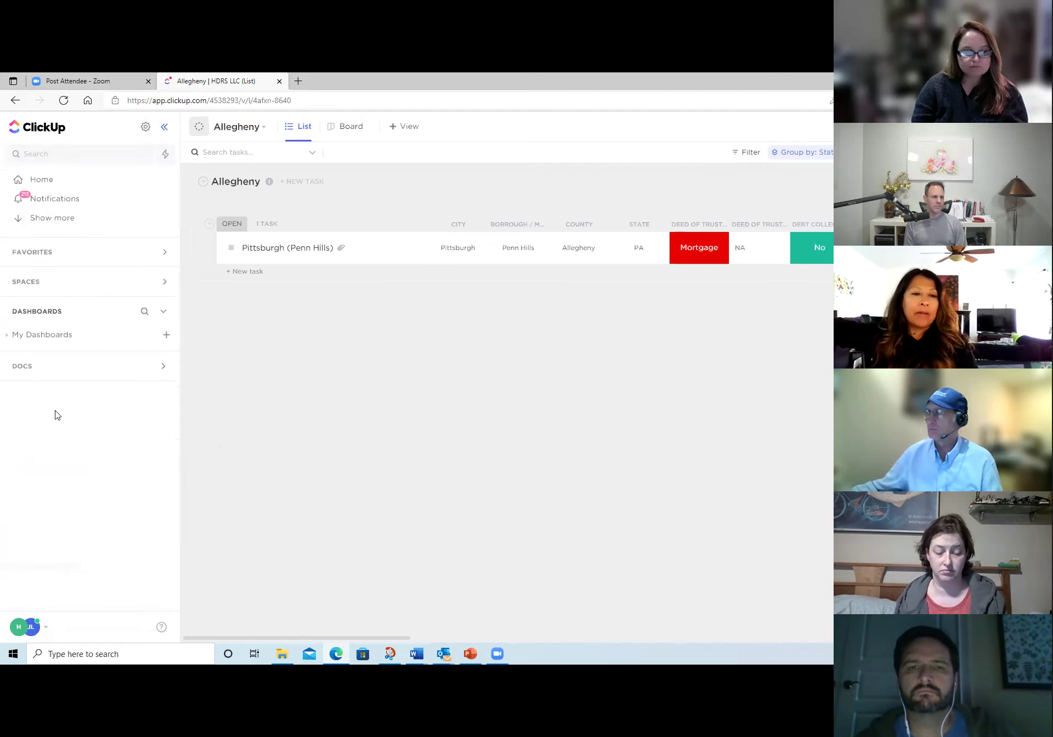
pyautogui.click(48, 336)
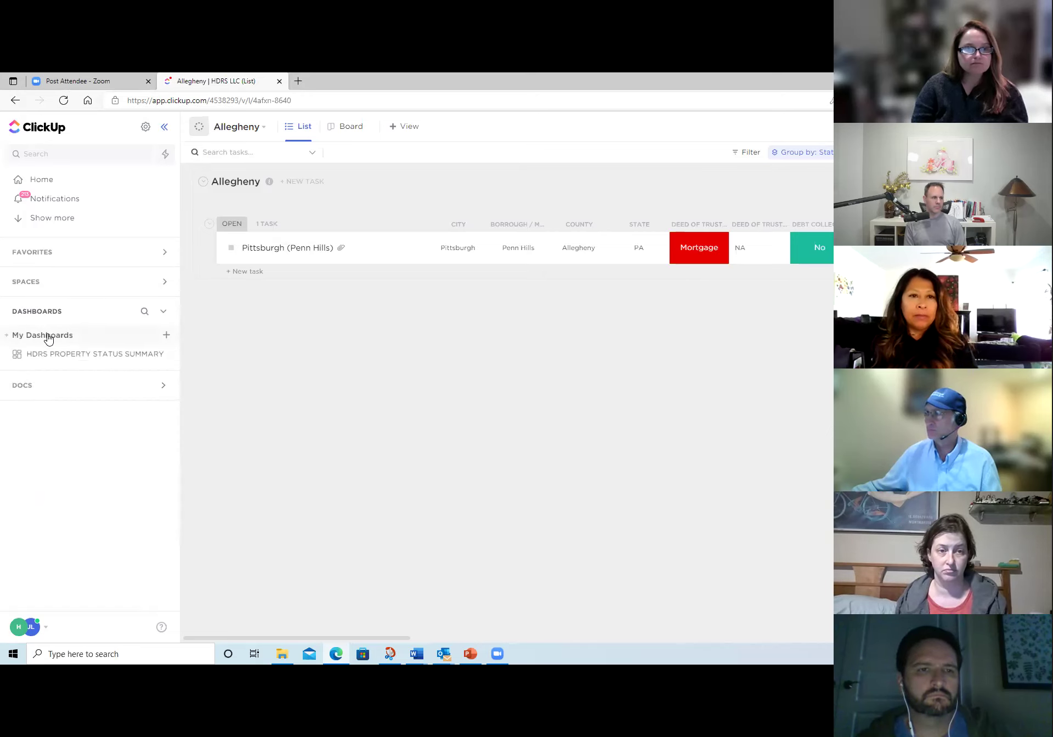
# Step: Open the HDRS PROPERTY STATUS SUMMARY dashboard and look over its Governance table by state, county and city and the Tag Usage chart
pyautogui.click(51, 357)
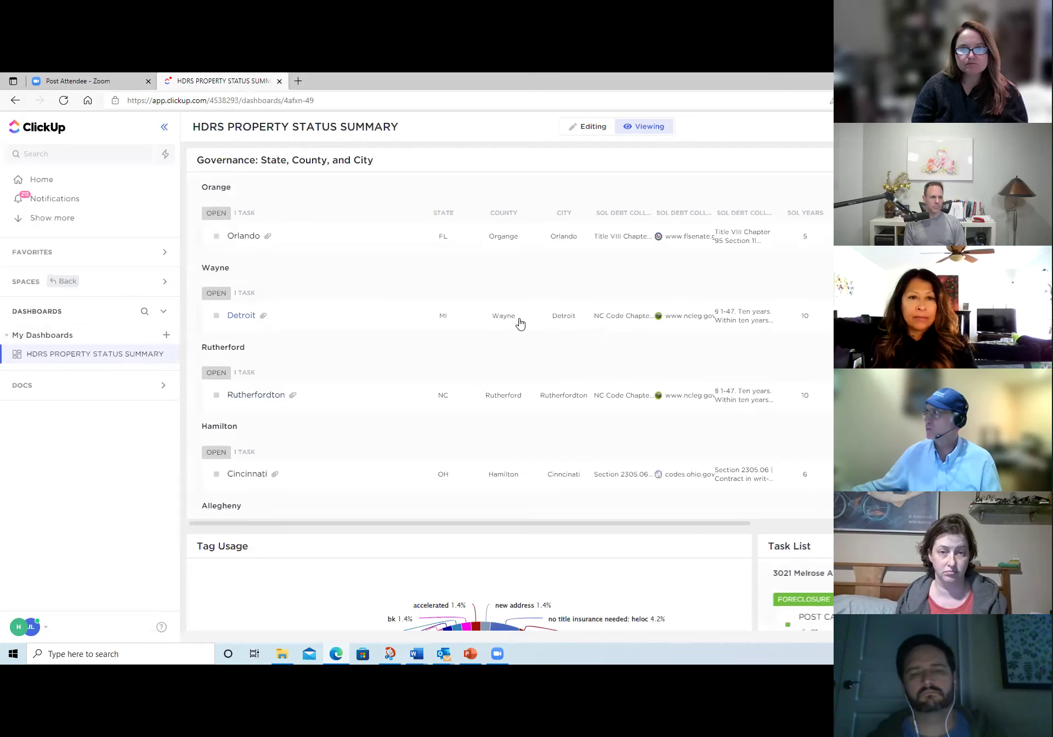
pyautogui.hscroll(5, 667, 527)
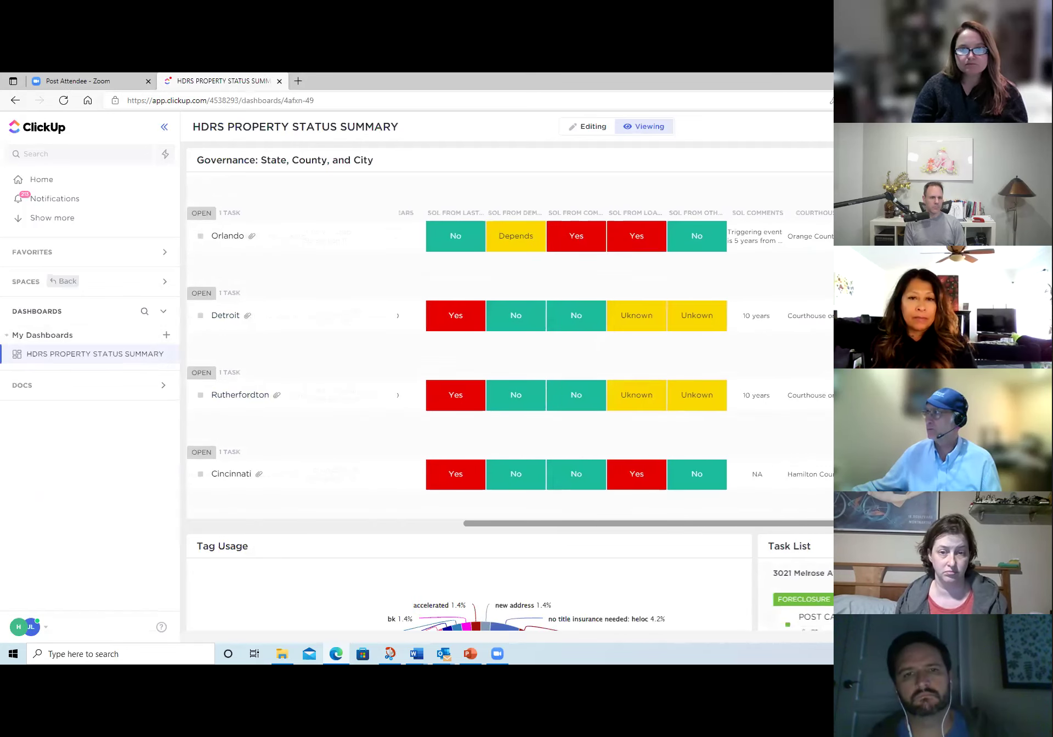
pyautogui.hscroll(-5, 597, 554)
pyautogui.scroll(-3, 658, 442)
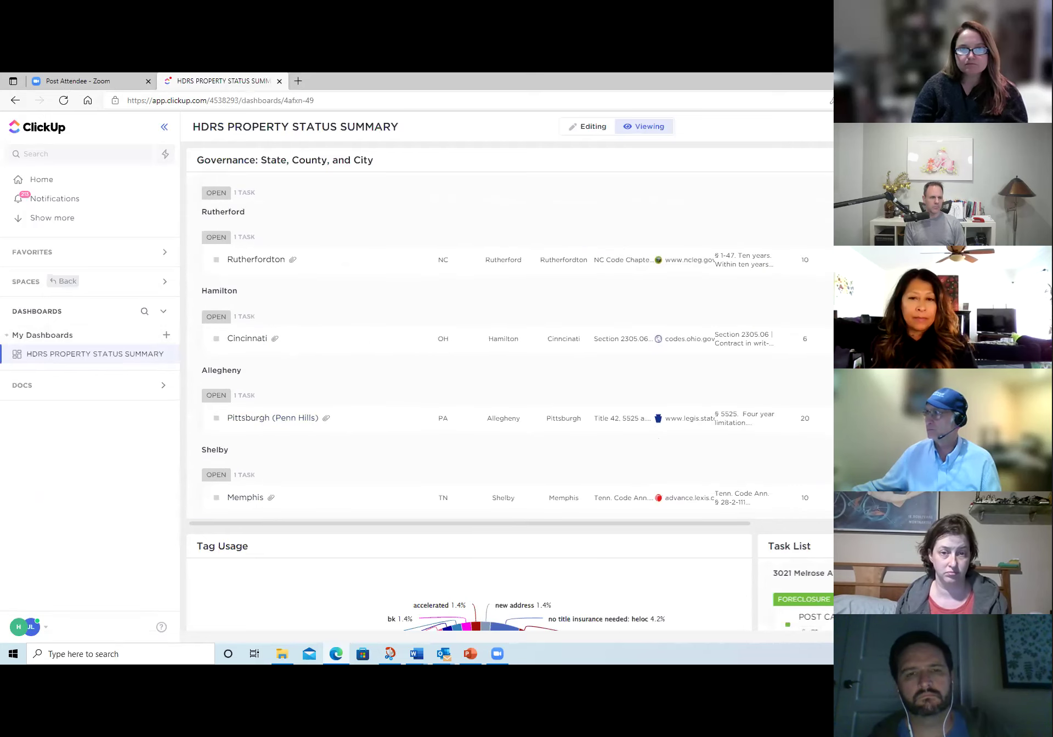
pyautogui.scroll(-5, 387, 343)
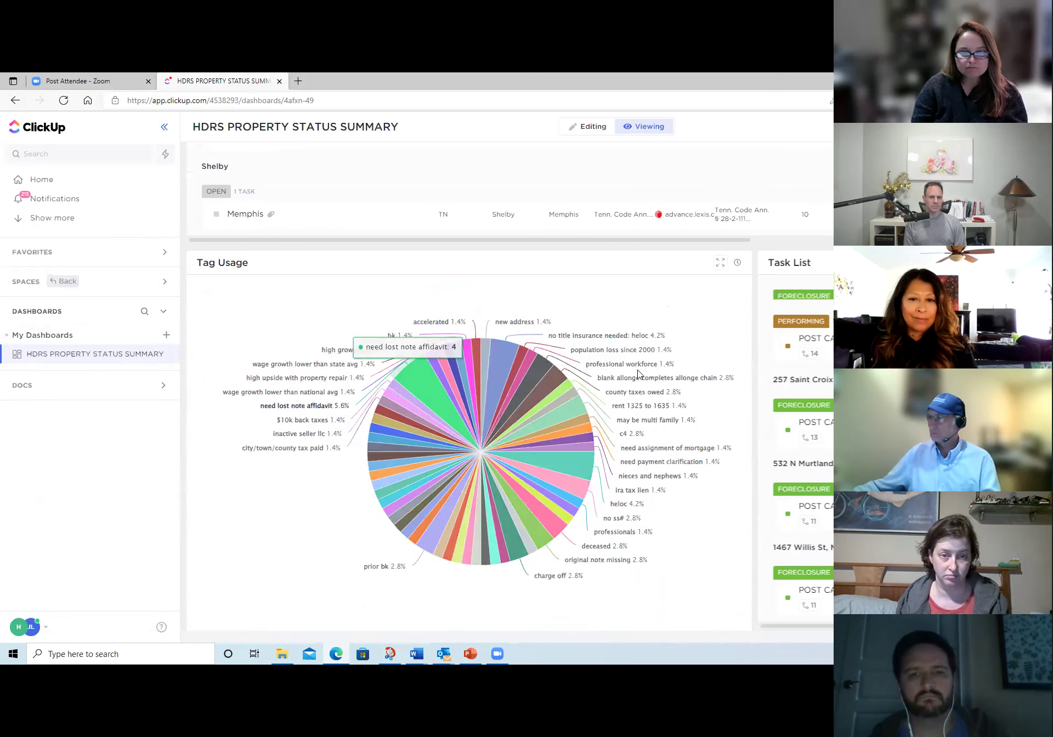
pyautogui.scroll(5, 252, 296)
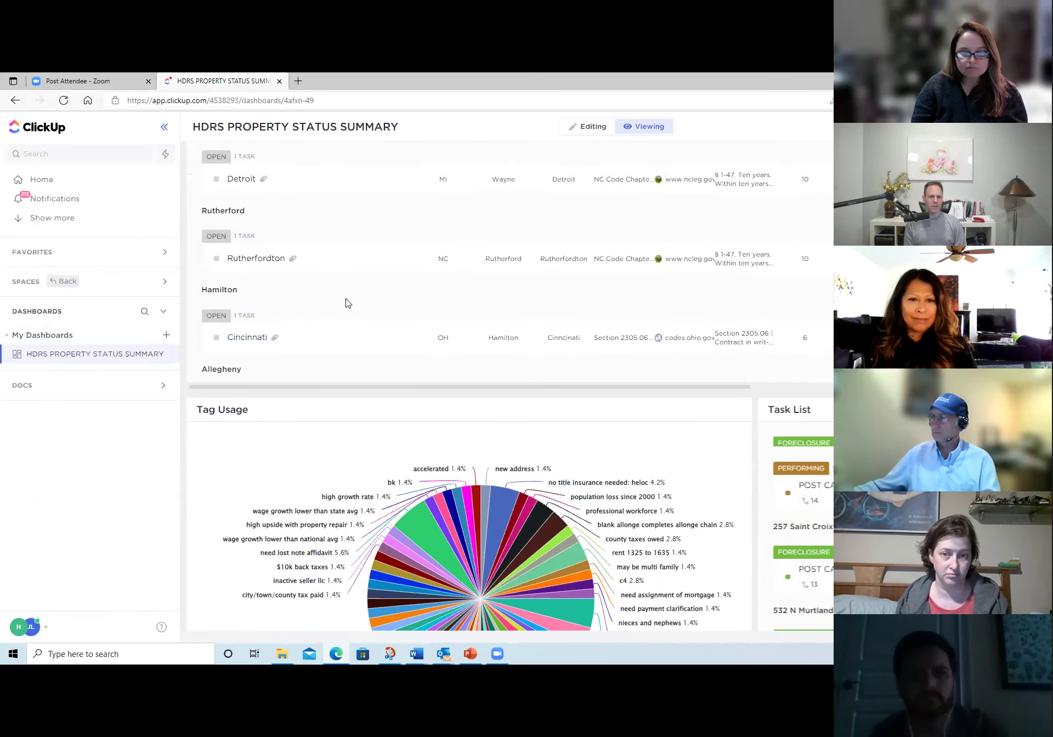
pyautogui.scroll(-5, 664, 480)
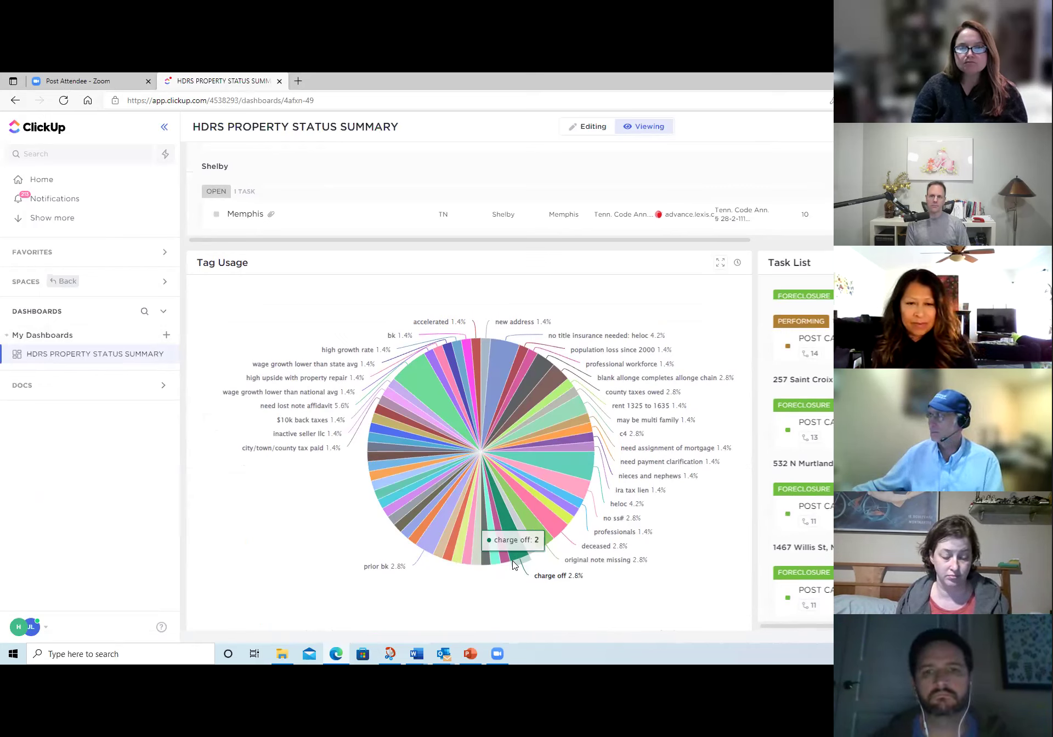
pyautogui.scroll(5, 283, 270)
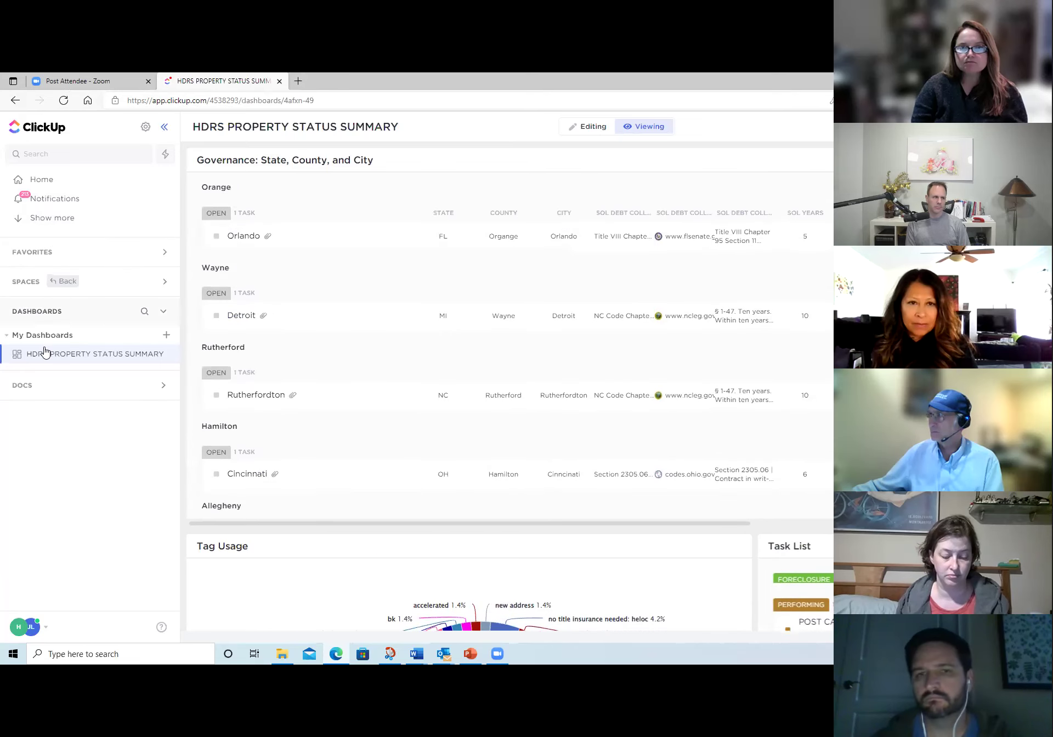
# Step: Open the Cincinnati property list in the OH folder of the NOTES space and show its Gantt view
pyautogui.click(62, 262)
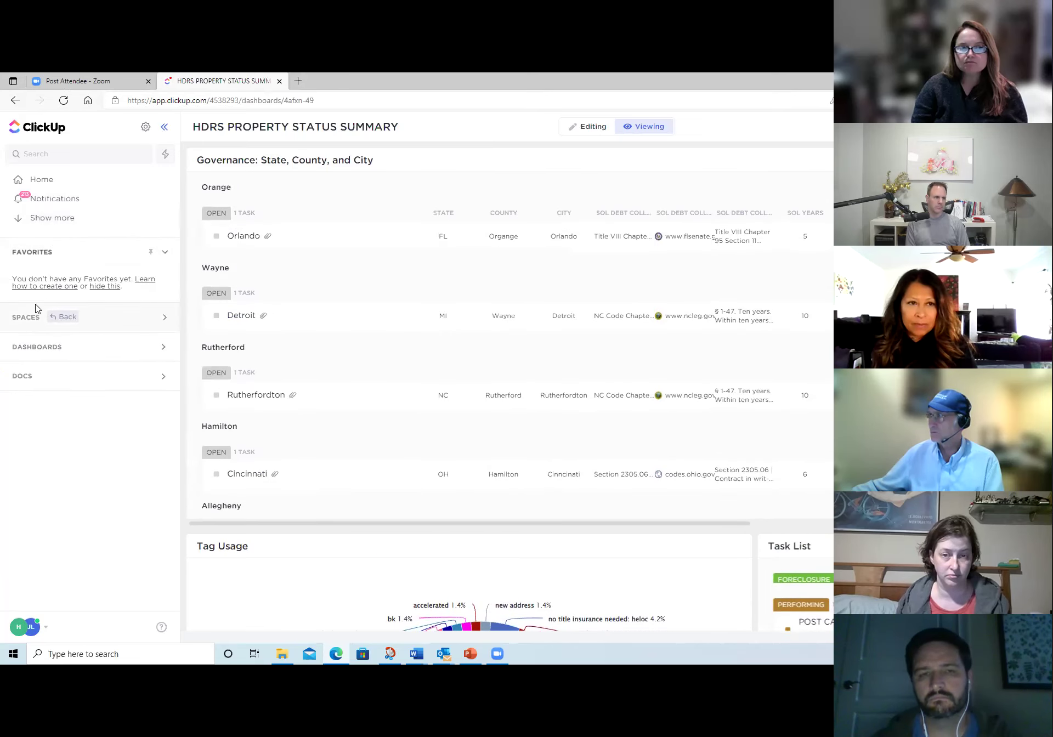
pyautogui.click(32, 321)
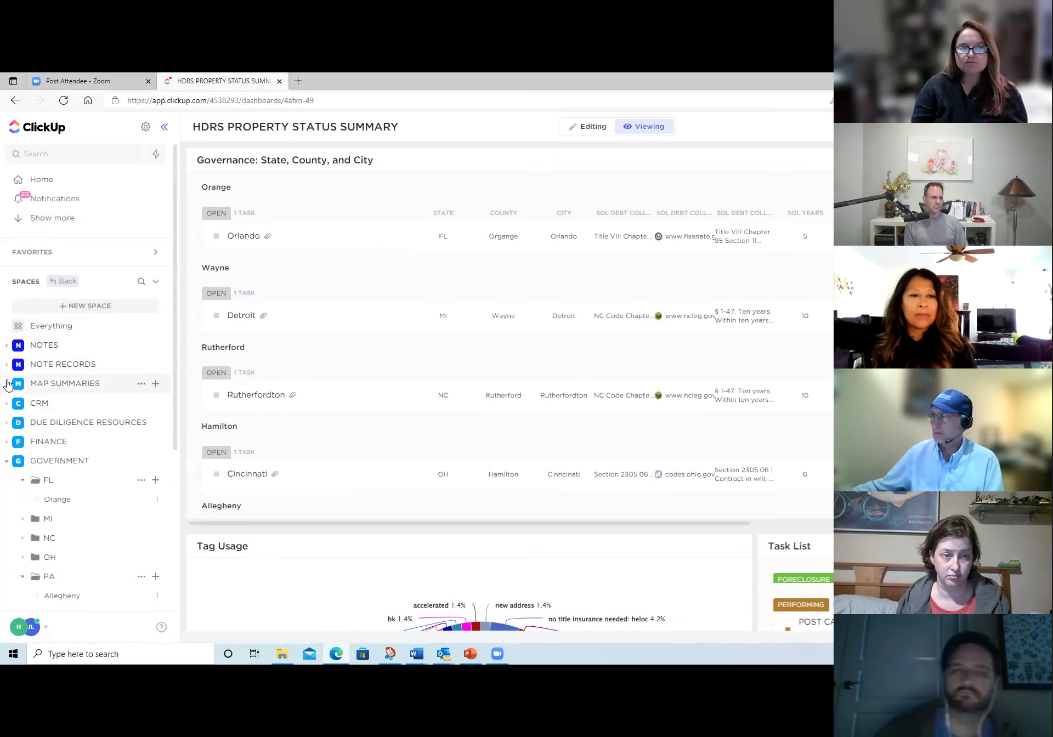
pyautogui.click(7, 345)
pyautogui.click(60, 383)
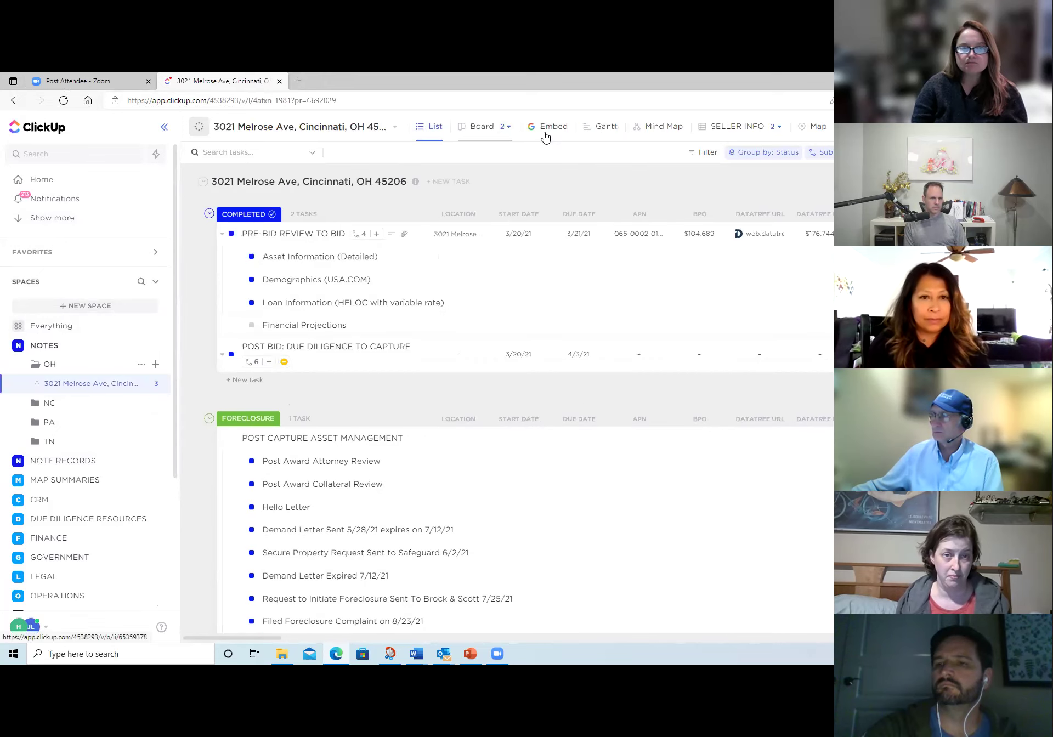
pyautogui.click(604, 127)
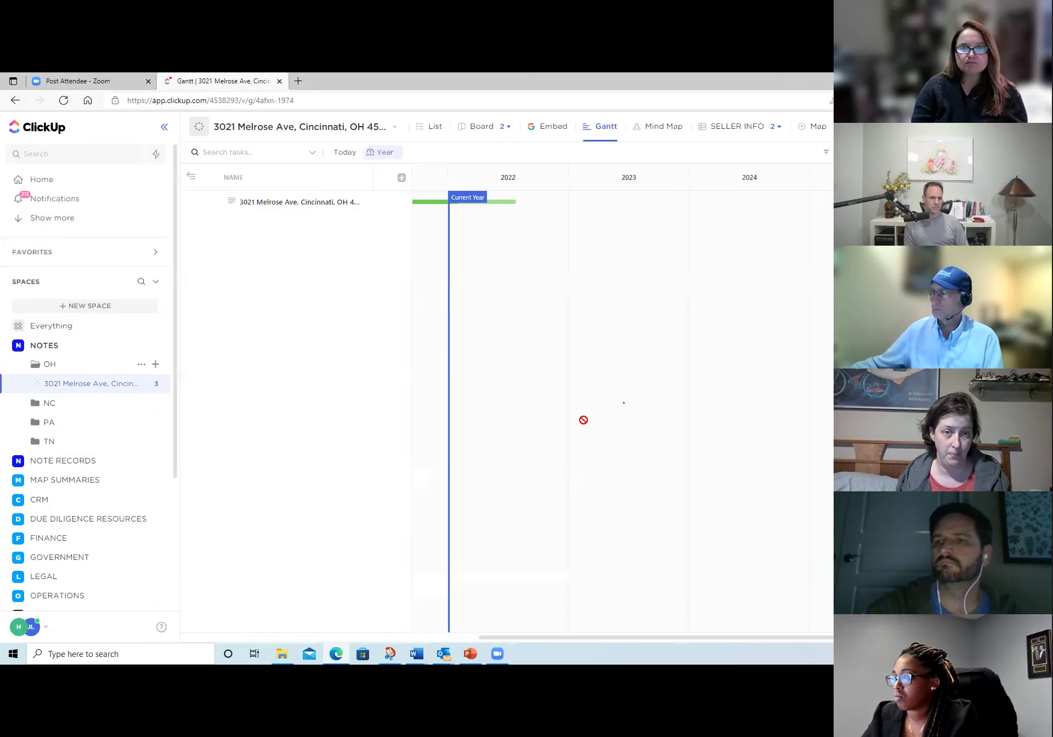
# Step: View the Gantt timeline of the whole NOTES space, and return to the Cincinnati property's Gantt chart with its 2021 tasks in view
pyautogui.click(54, 350)
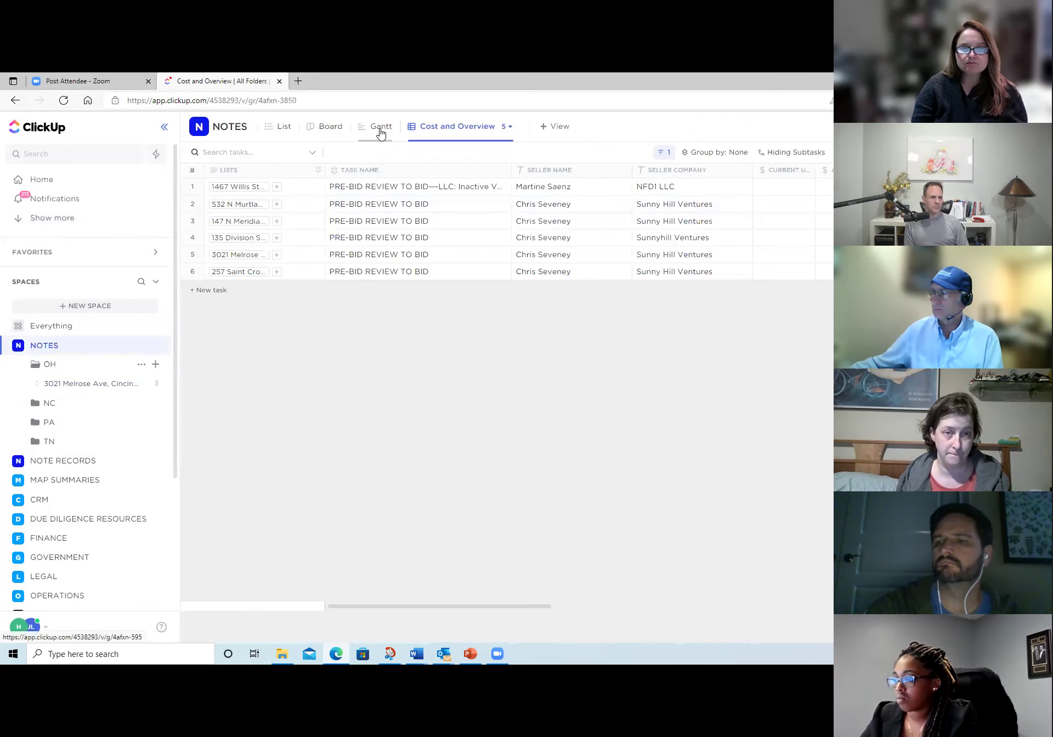
pyautogui.click(381, 131)
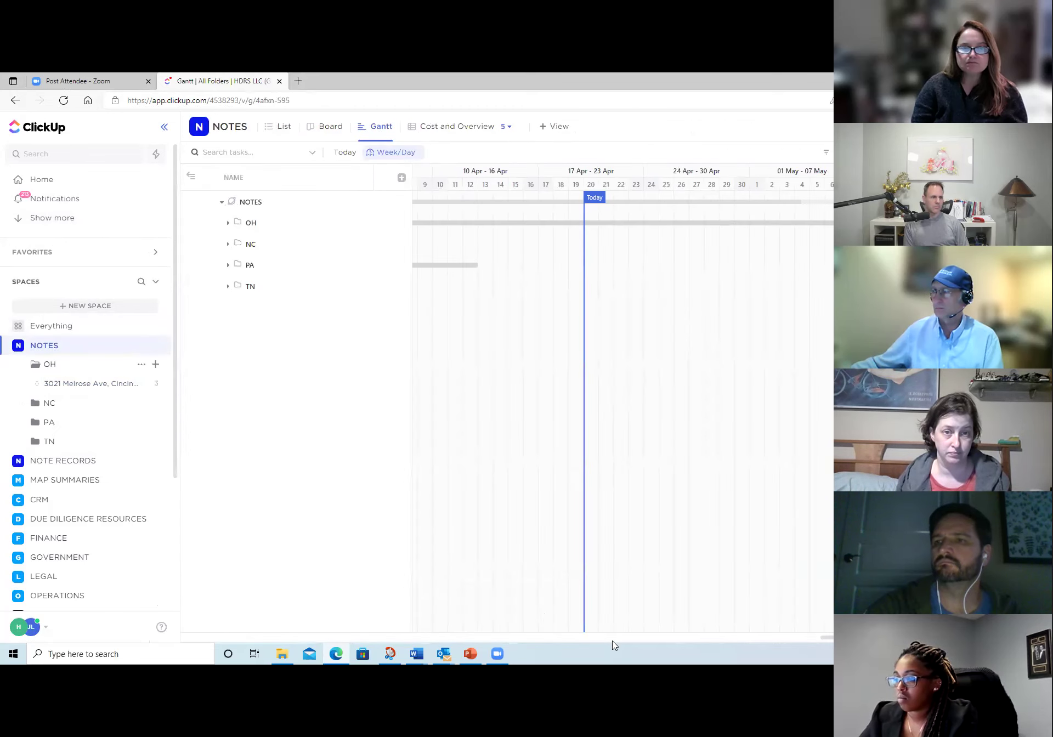
pyautogui.moveTo(828, 638); pyautogui.dragTo(252, 637)
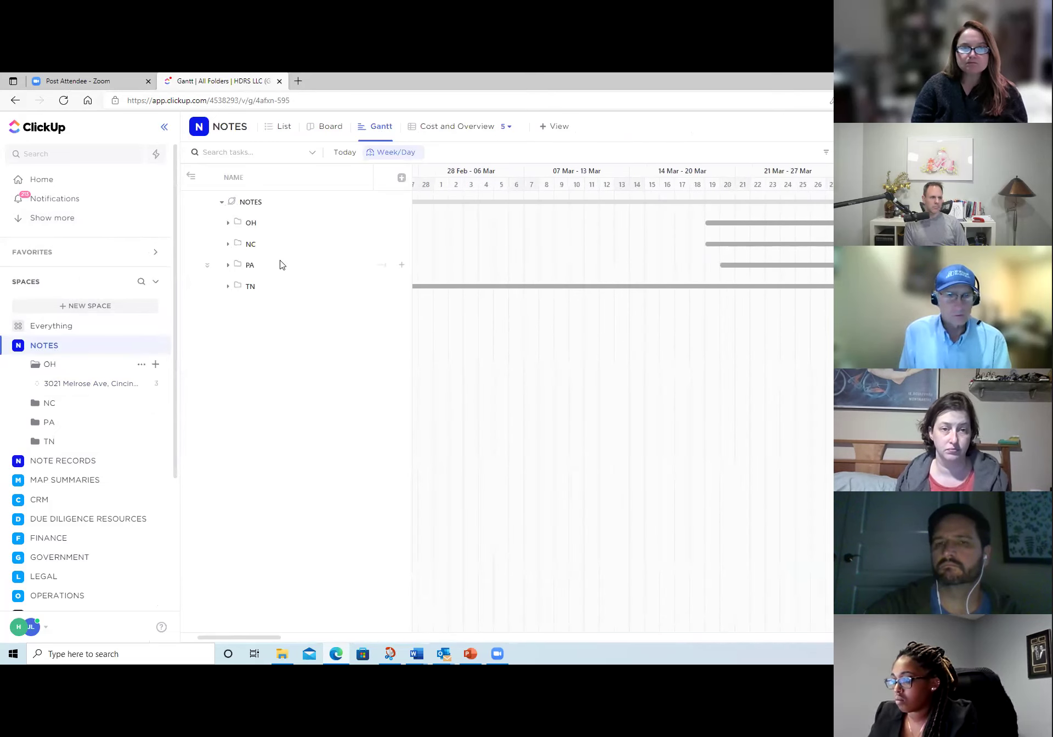
pyautogui.click(86, 387)
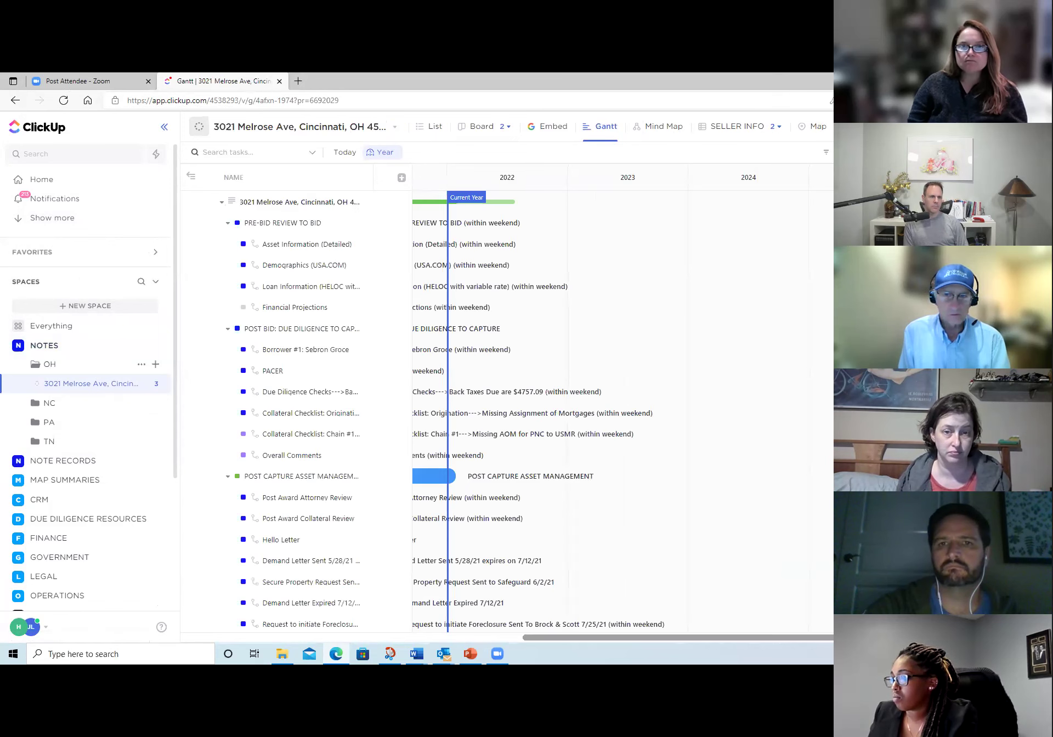
pyautogui.moveTo(607, 632); pyautogui.dragTo(727, 651)
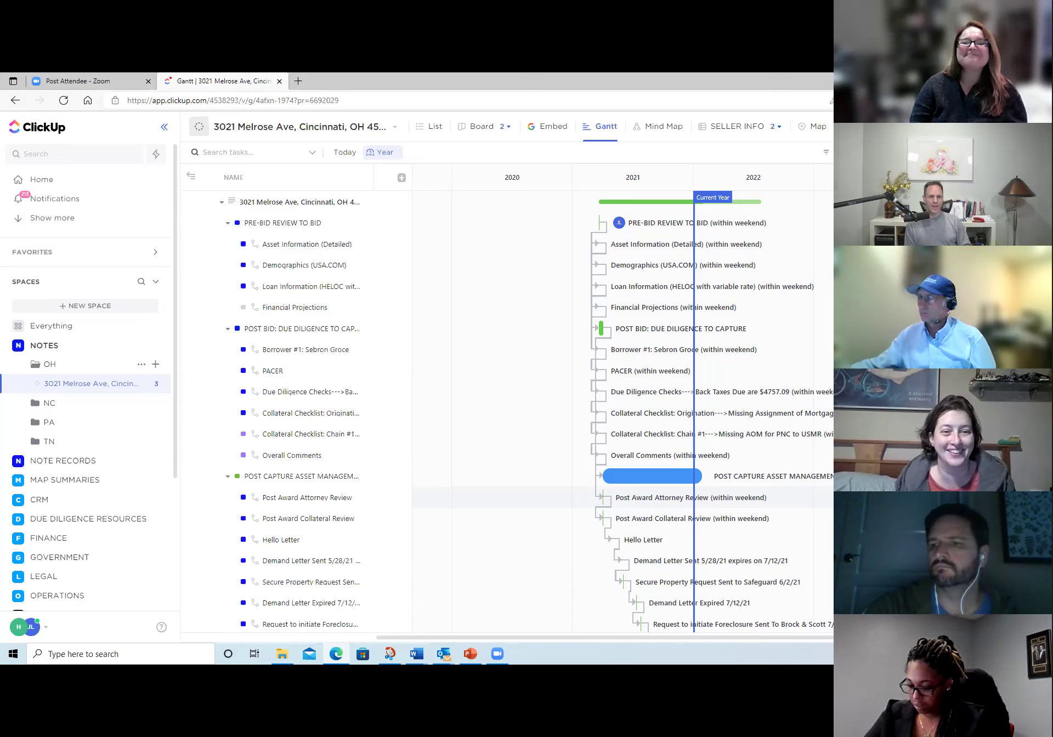
# Step: Look through the folders of the NOTES, NOTE RECORDS, MAP SUMMARIES and CRM spaces, and collapse them again
pyautogui.click(22, 403)
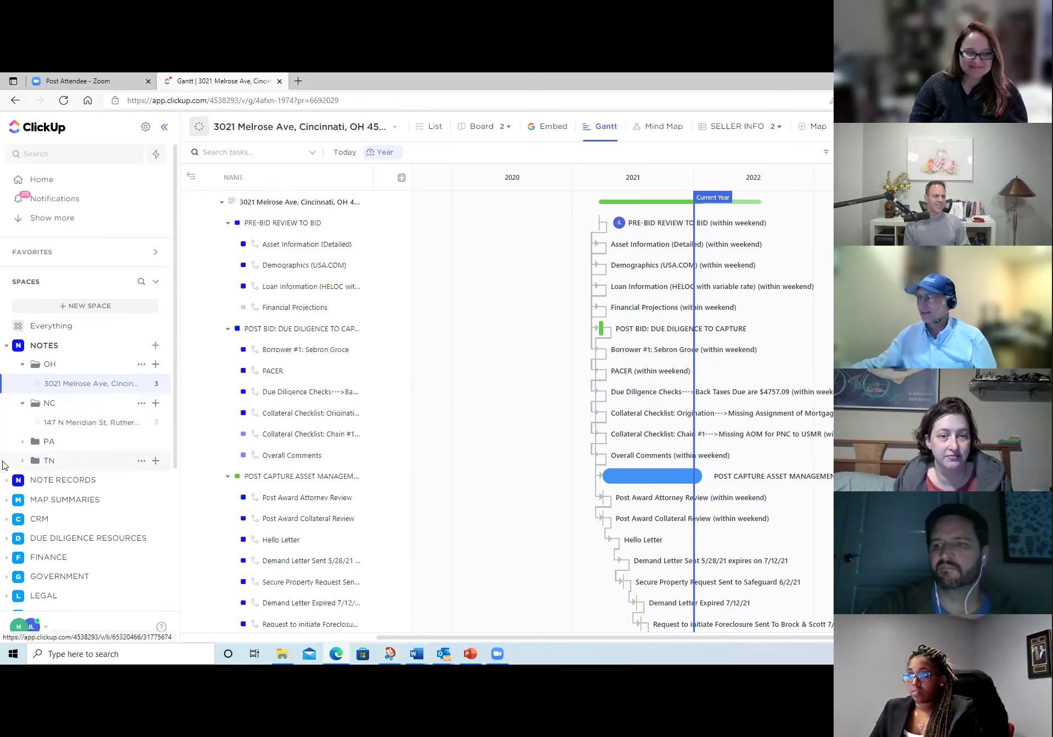
pyautogui.click(22, 441)
pyautogui.click(23, 519)
pyautogui.scroll(-5, 11, 494)
pyautogui.scroll(5, 5, 463)
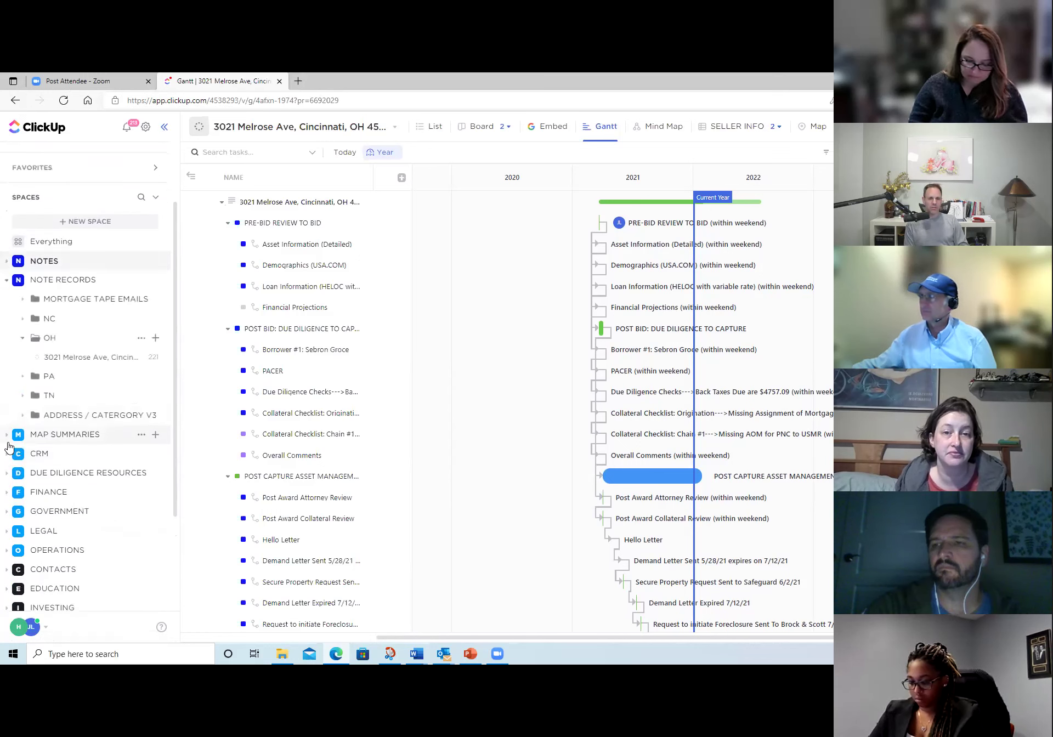
pyautogui.click(7, 435)
pyautogui.click(6, 338)
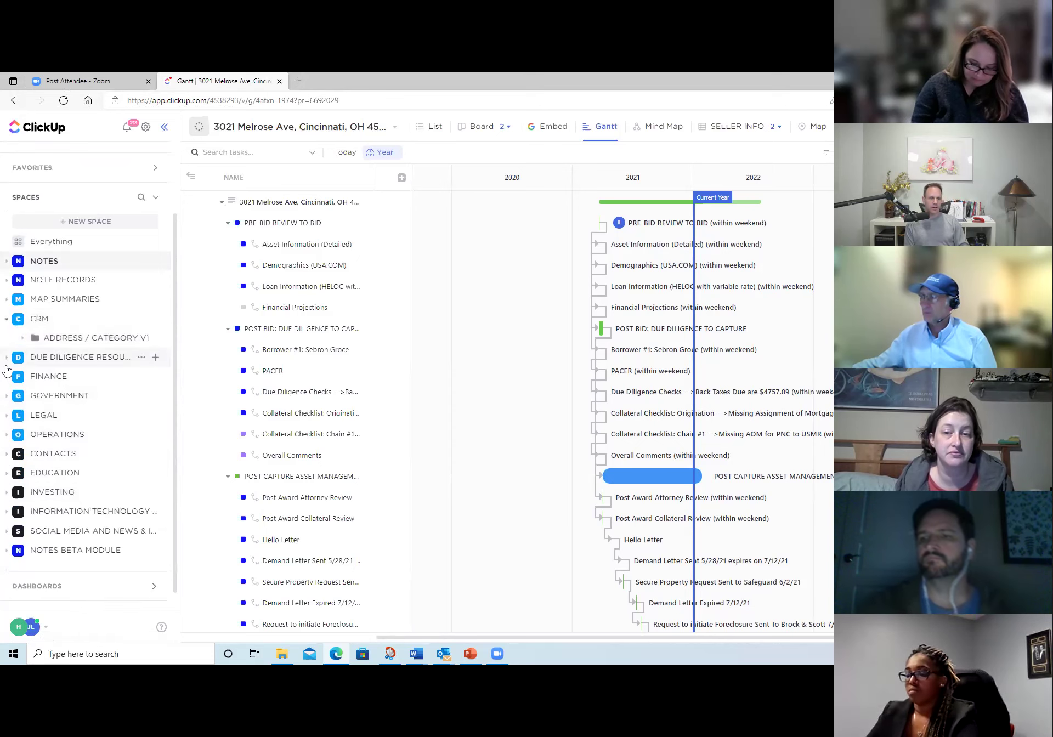
pyautogui.scroll(3, 4, 373)
pyautogui.click(5, 405)
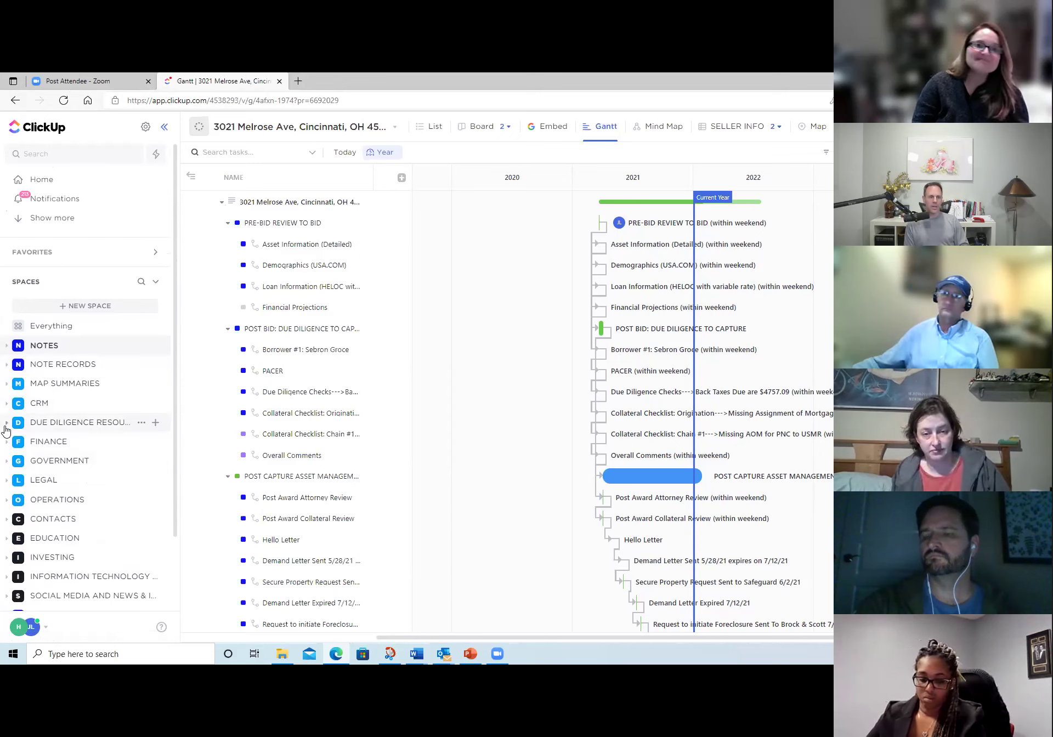
# Step: Look through the folders of the GOVERNMENT, LEGAL and OPERATIONS spaces, collapse them and scan the remaining spaces down to NOTES BETA MODULE
pyautogui.click(6, 461)
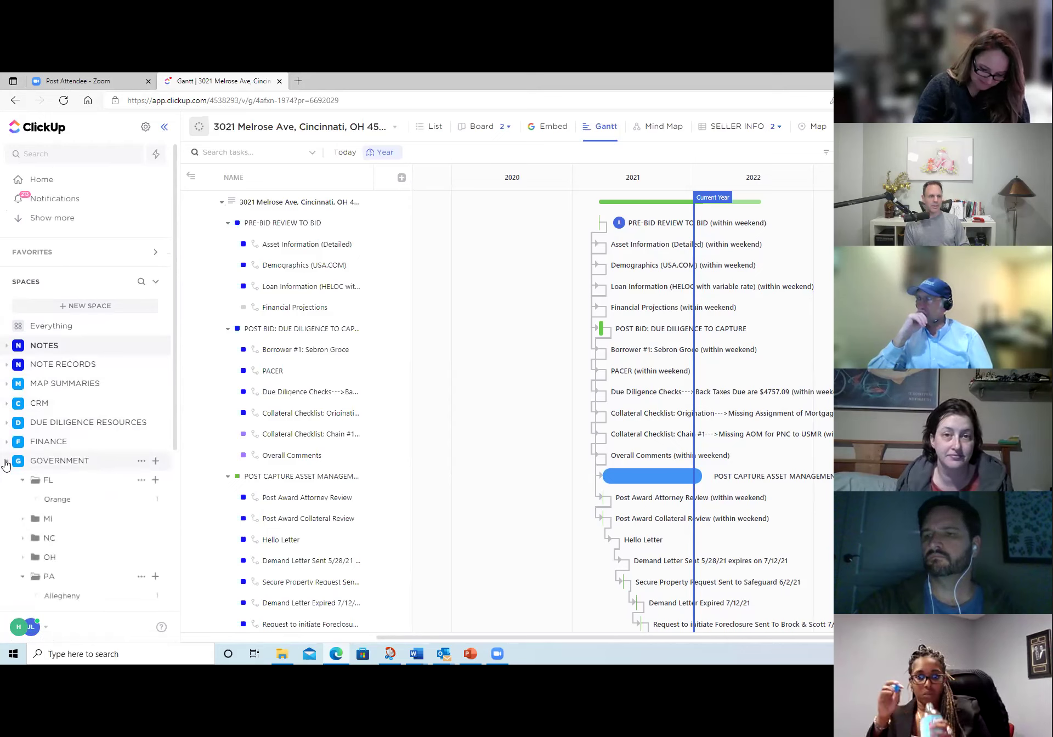
pyautogui.click(6, 462)
pyautogui.click(6, 480)
pyautogui.click(6, 480)
pyautogui.click(6, 500)
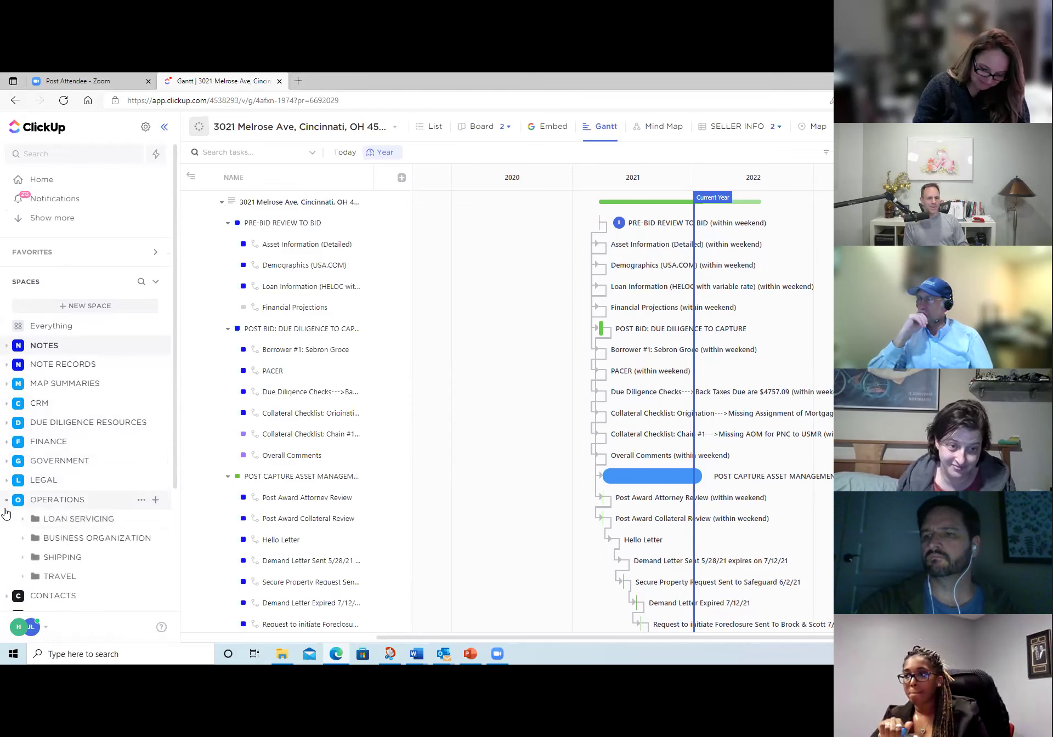
pyautogui.click(6, 500)
pyautogui.scroll(-2, 22, 527)
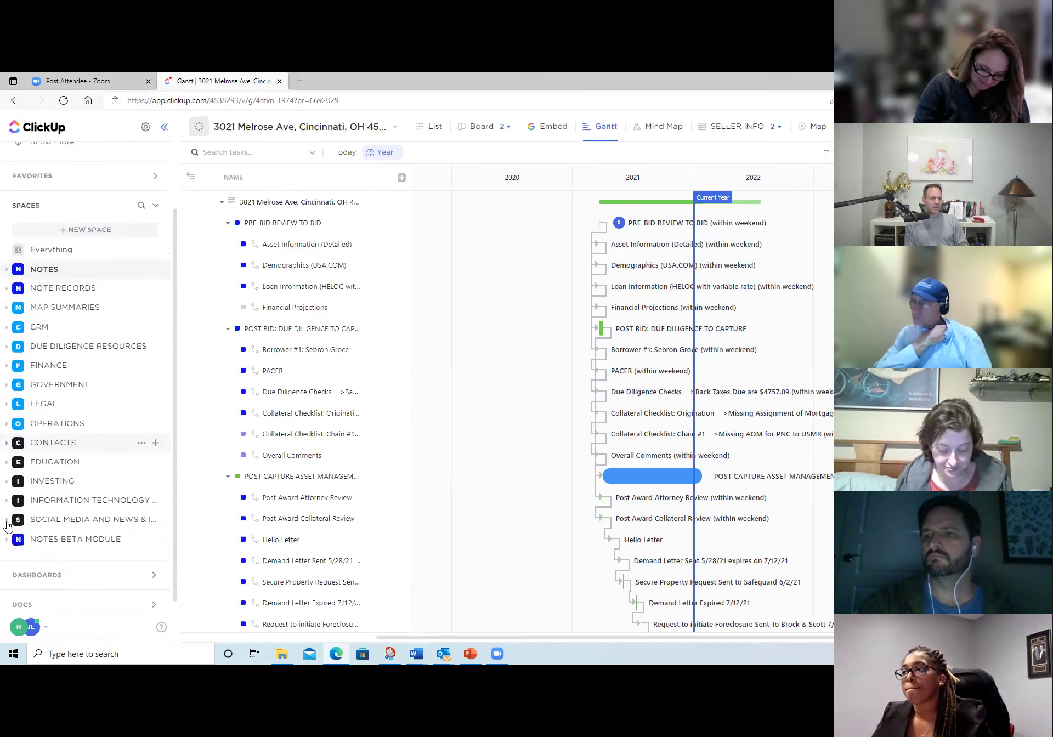
pyautogui.scroll(2, 71, 531)
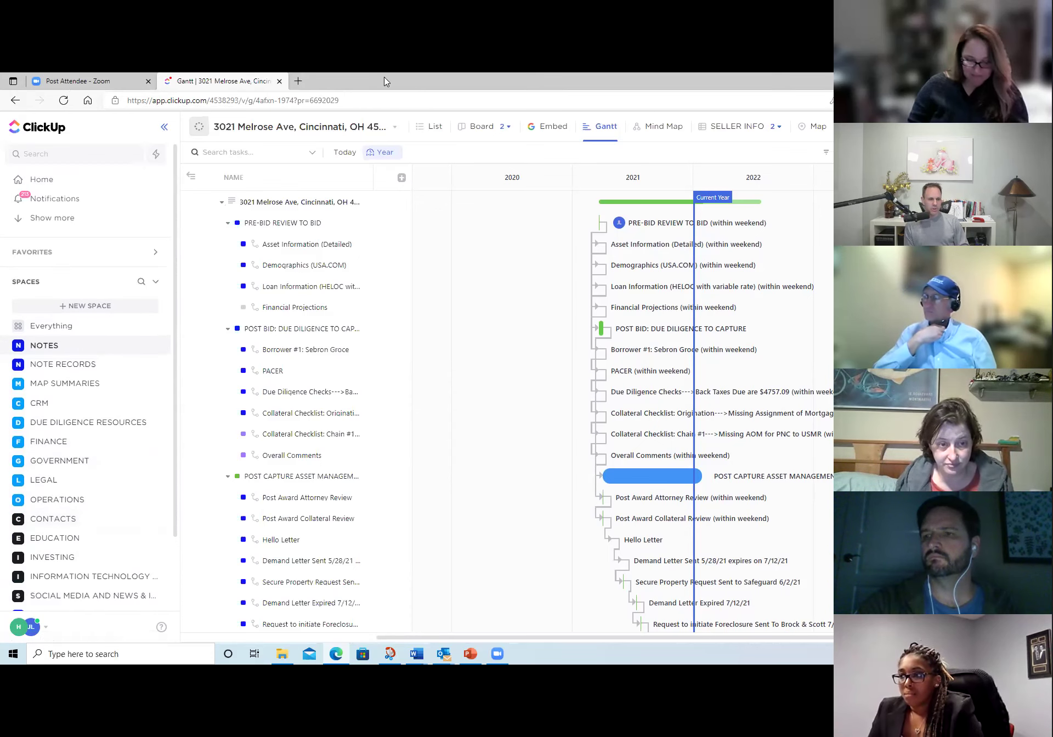